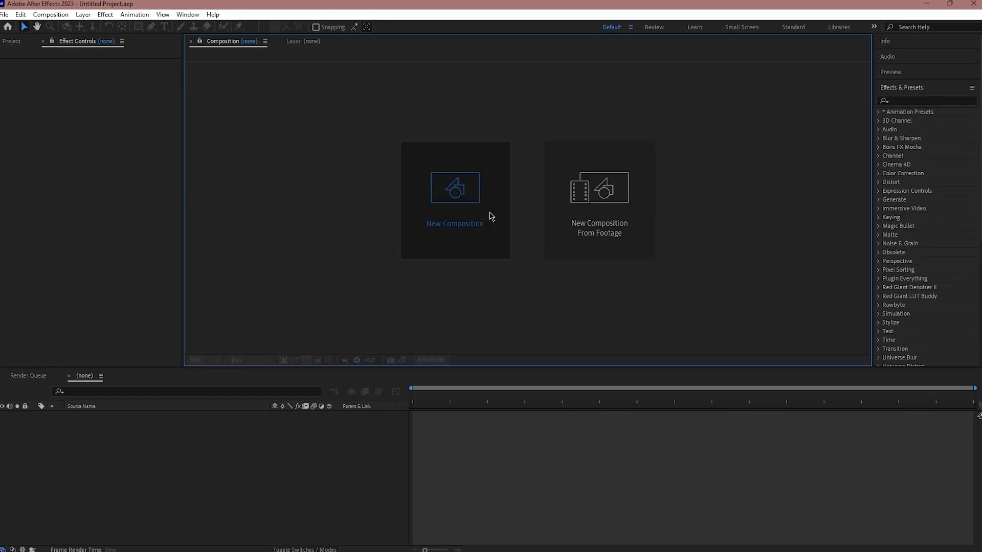
- Create comp 'MAIN ANIMATION' at 1920×1080, 30 fps, 0:00:10:00, with a slightly lighter dark grey background
click(489, 215)
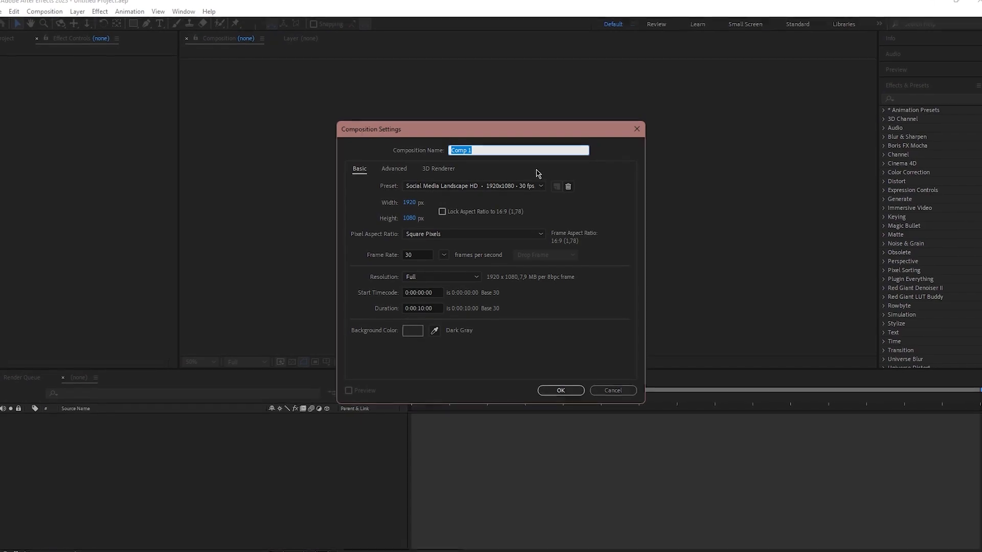
text(MAIN )
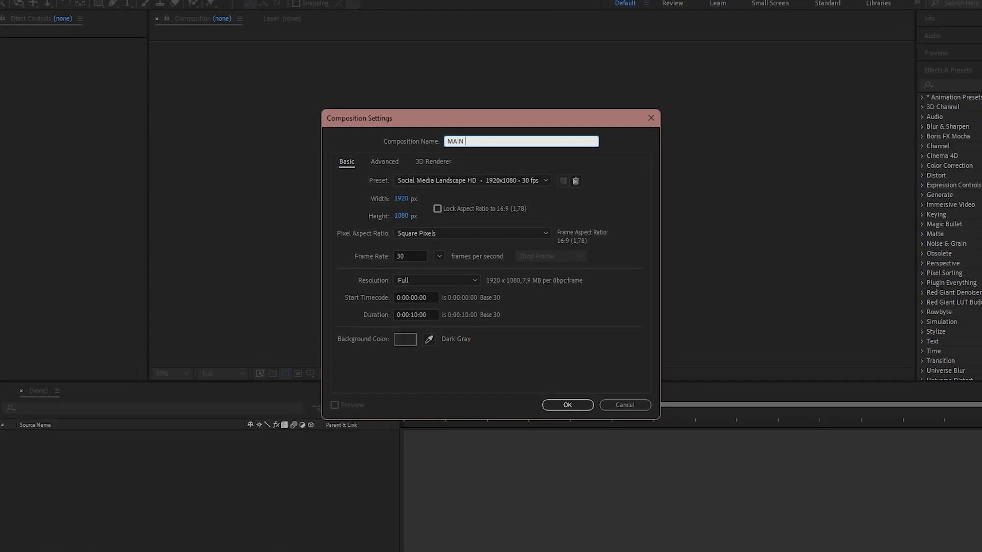
text(ANIMATION)
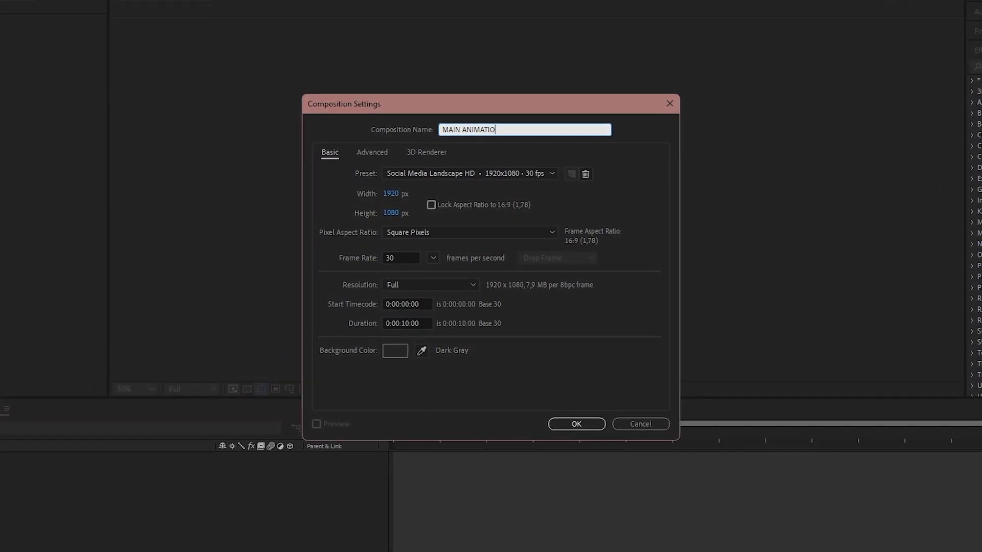
click(389, 192)
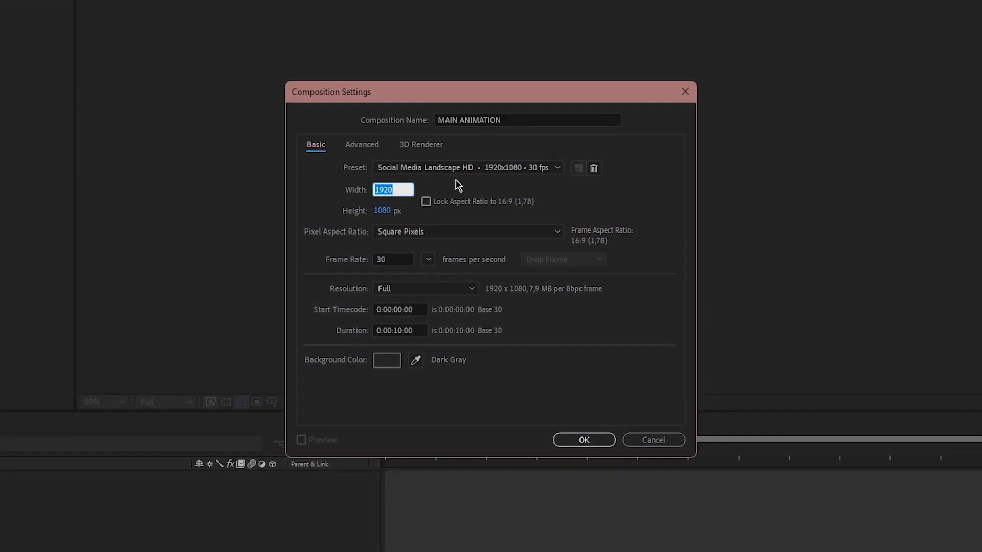
key(Tab)
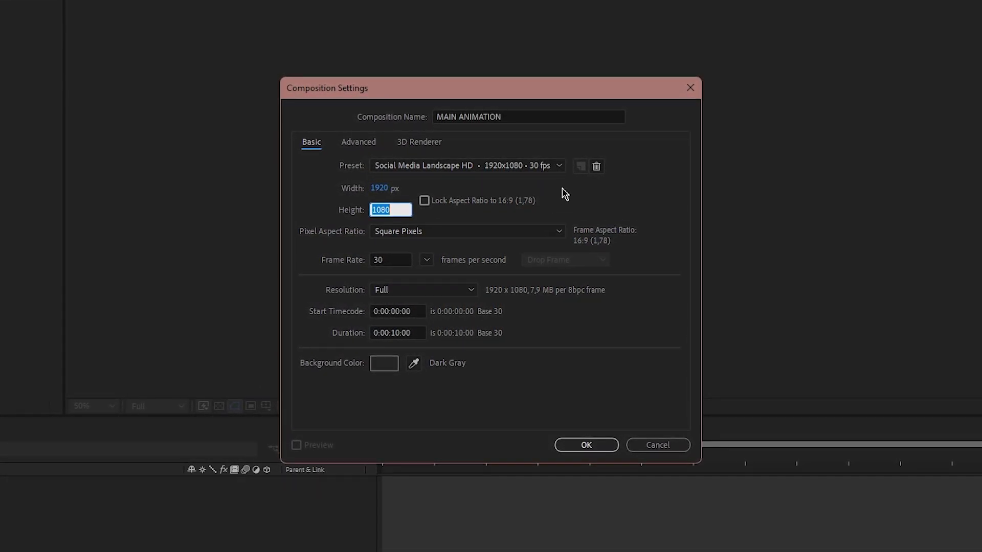
key(Return)
click(386, 260)
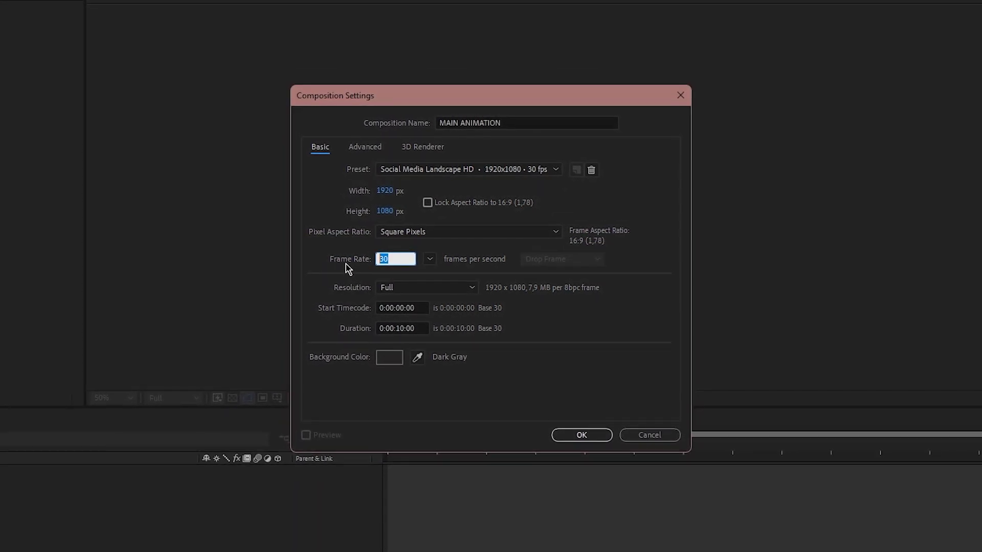
click(406, 324)
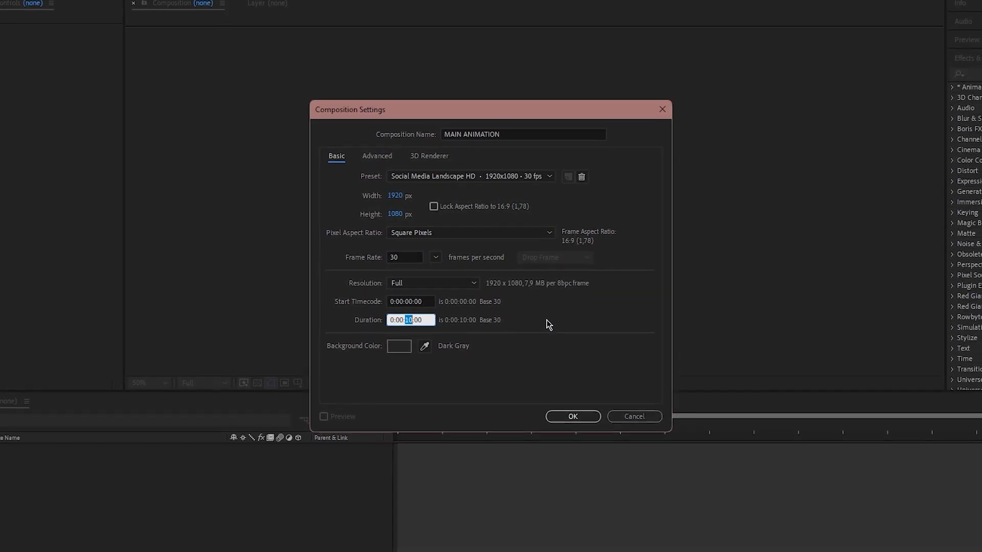
click(396, 356)
click(755, 289)
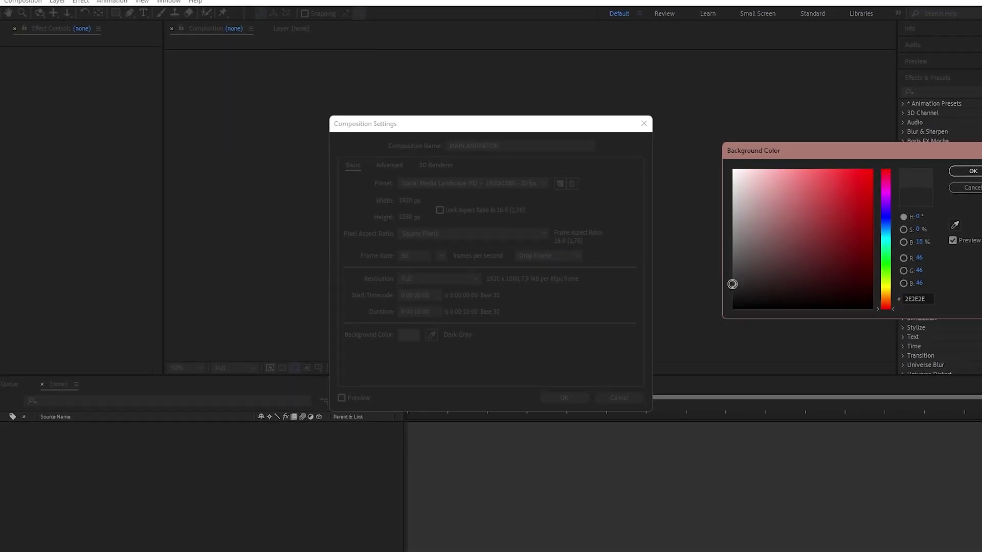
click(962, 173)
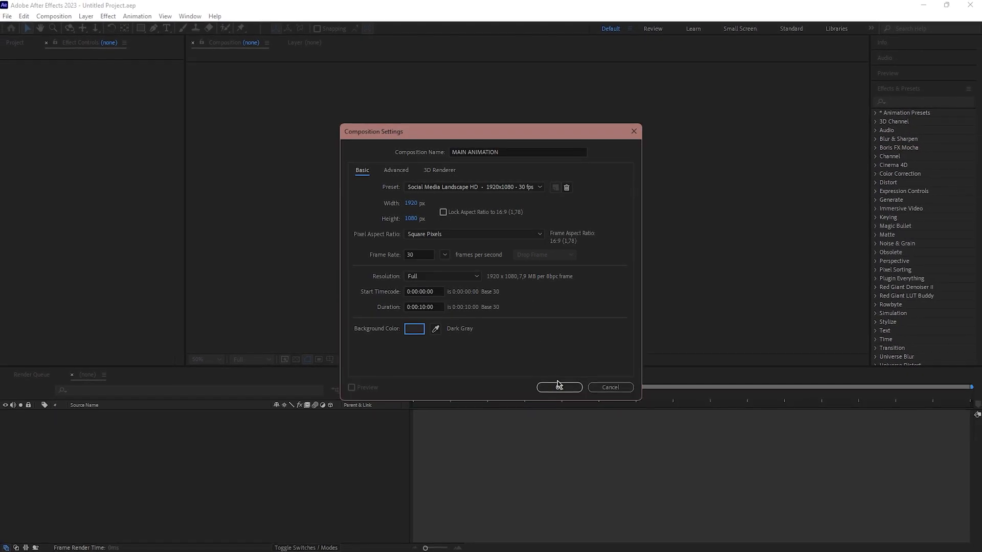
click(563, 394)
- Add a dark grey solid layer to the composition
right_click(274, 461)
mouse_move(381, 330)
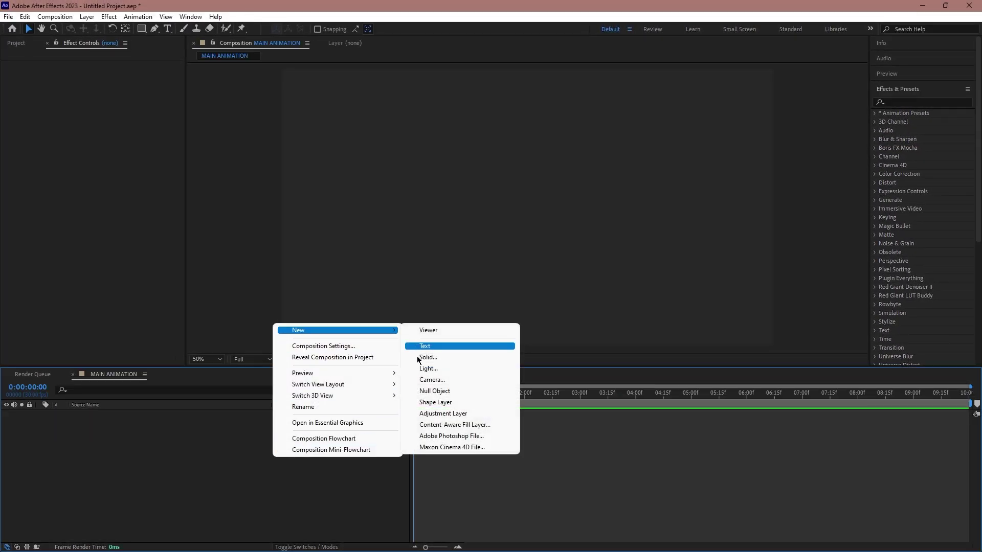
click(466, 358)
click(485, 330)
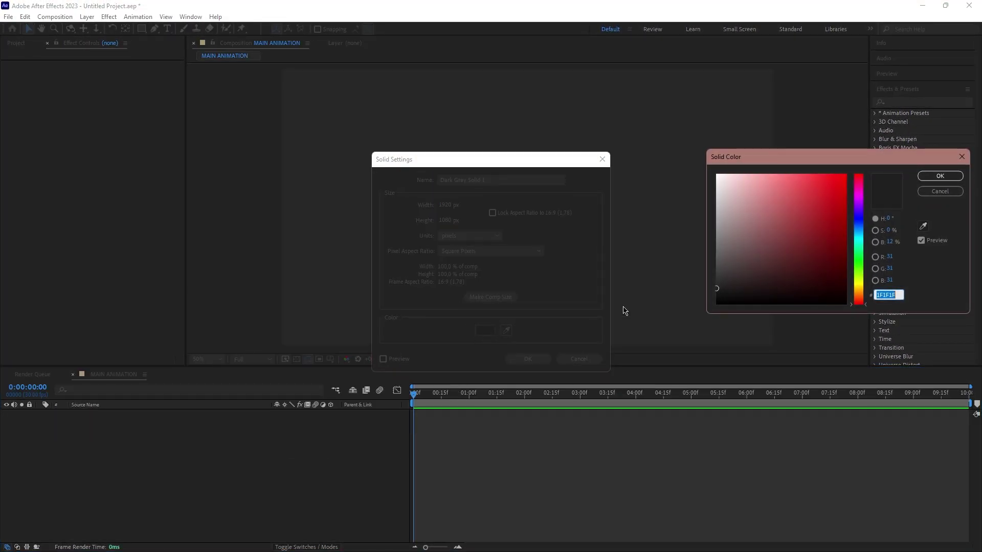
click(940, 175)
key(Return)
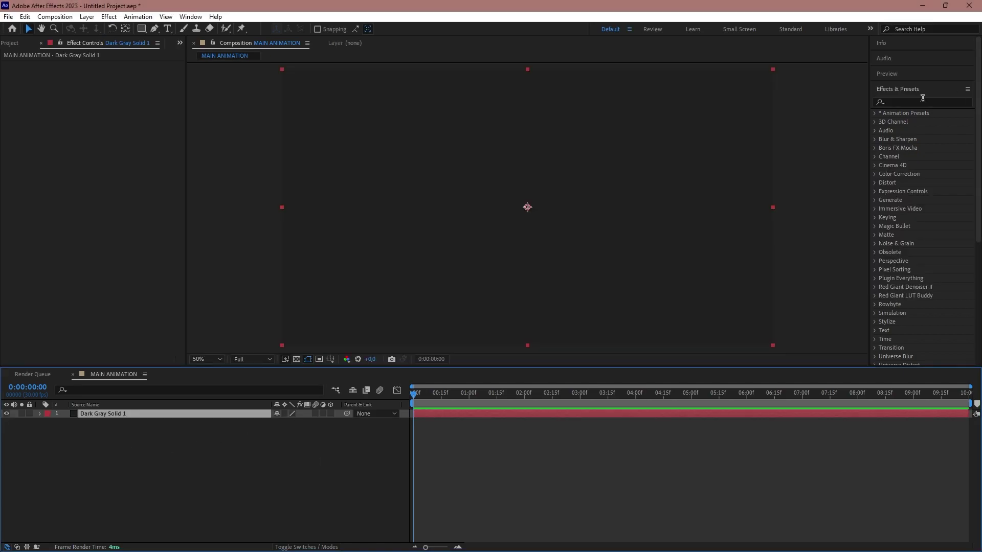
- Search Effects & Presets for 'cc v' and apply CC Vignette to the solid
click(920, 101)
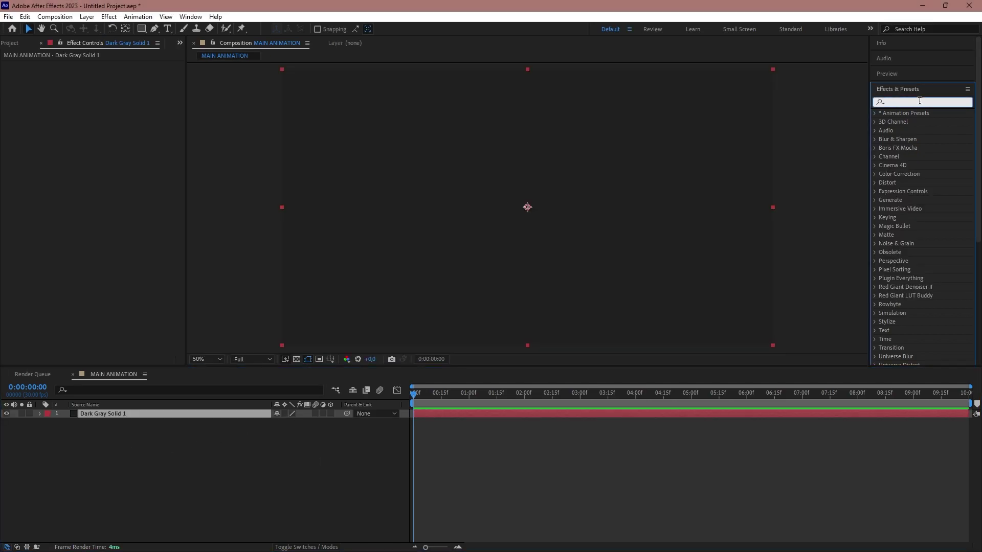
text(cc v)
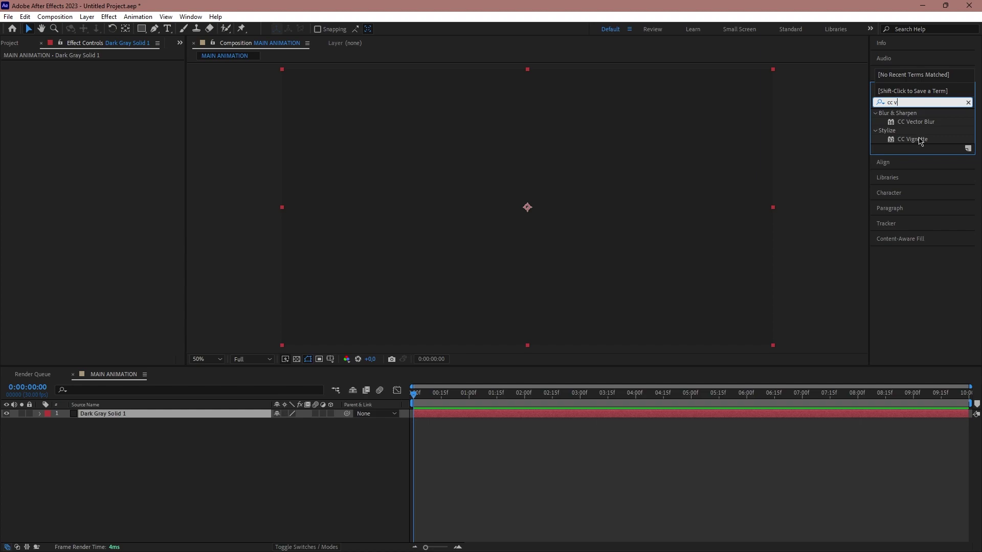
drag(913, 140, 130, 413)
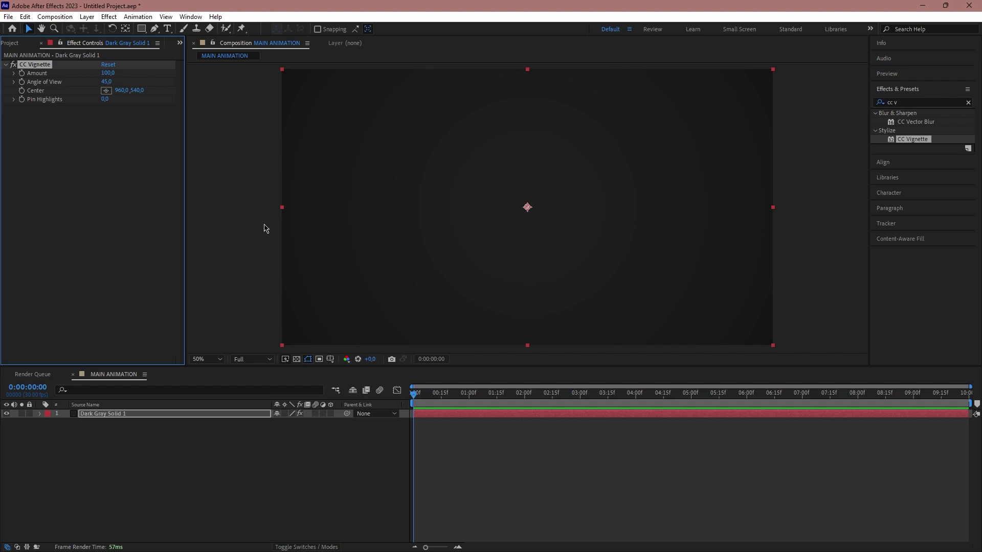
- Add a text layer reading 'ПРИВЕТ' on one line and 'КАК ДЕЛА?' on the next
click(168, 28)
click(429, 192)
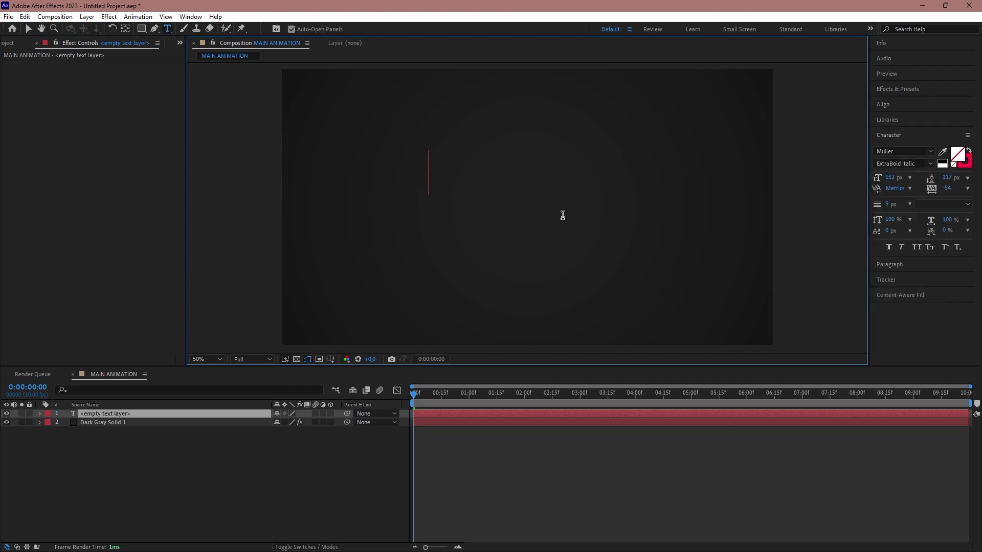
text(П)
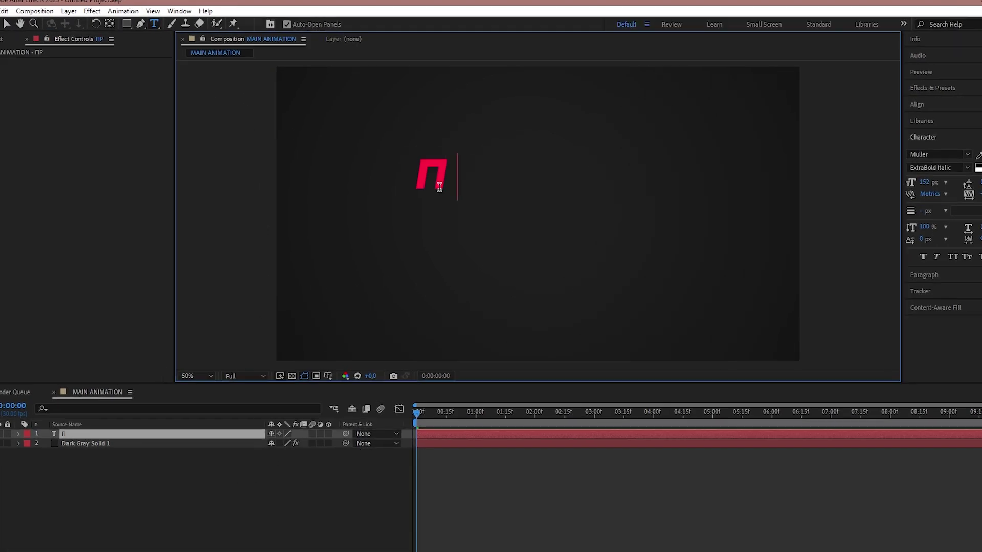
text(РИВ)
text(ЕТ)
key(Return)
text(КАК)
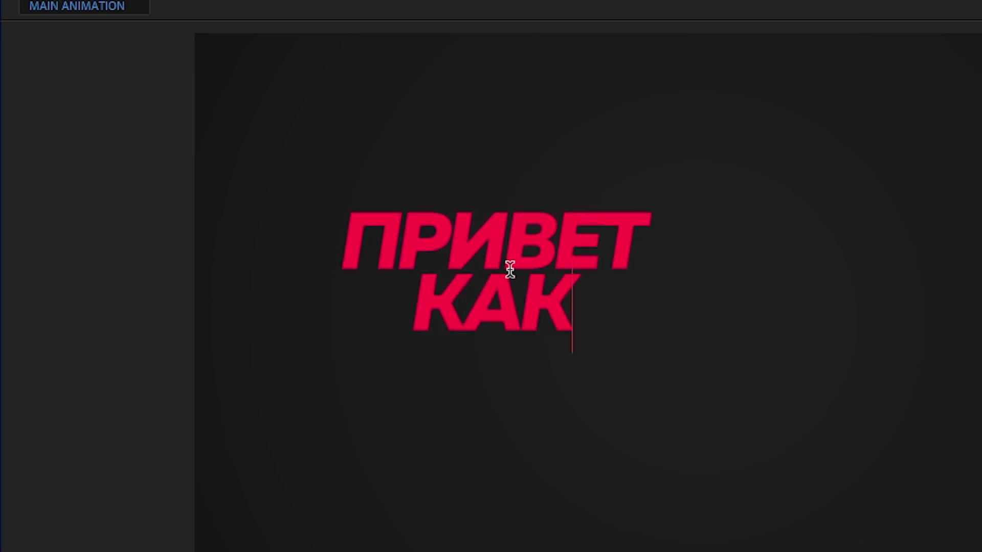
text( ДЕ)
text(ЛА?)
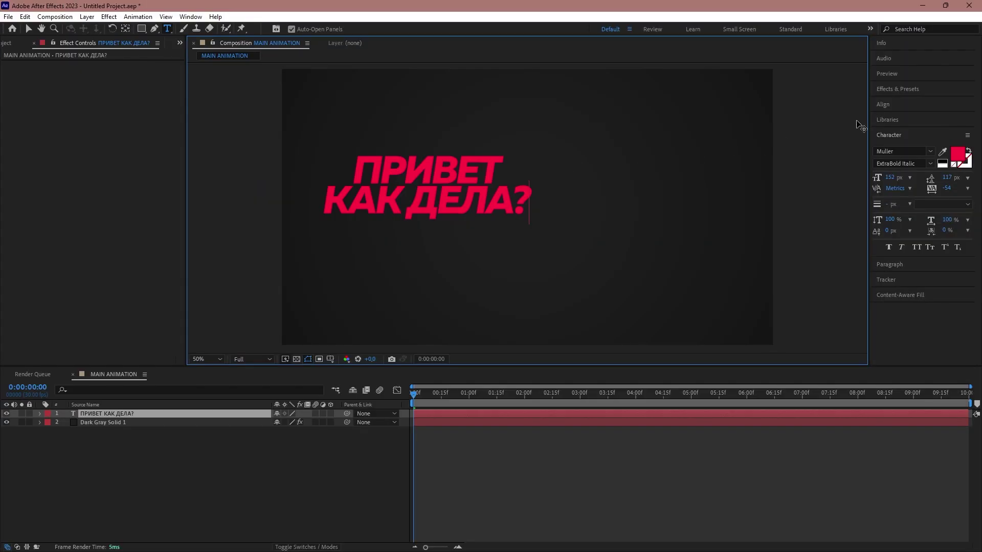
- Centre the text horizontally and vertically, then duplicate the text layer
click(890, 105)
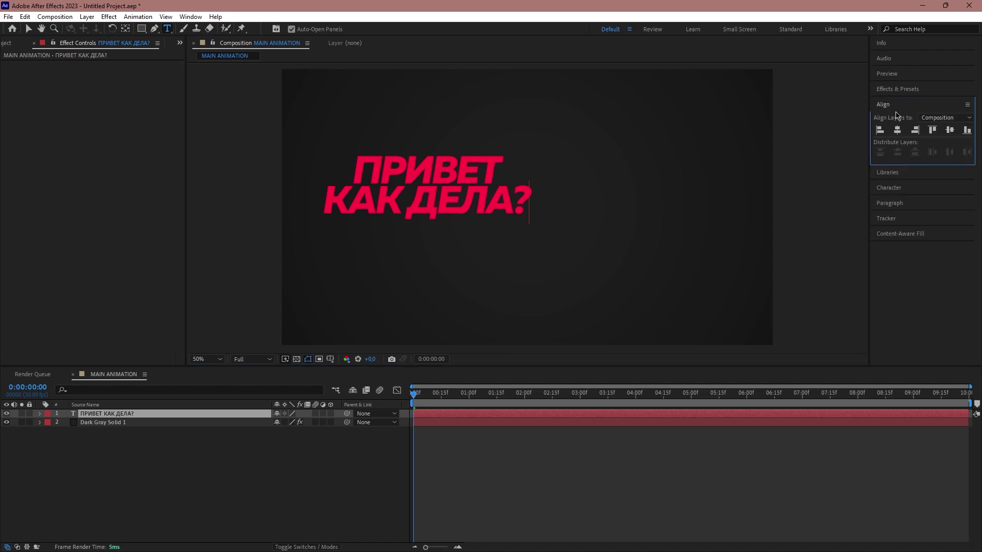
click(897, 130)
click(950, 130)
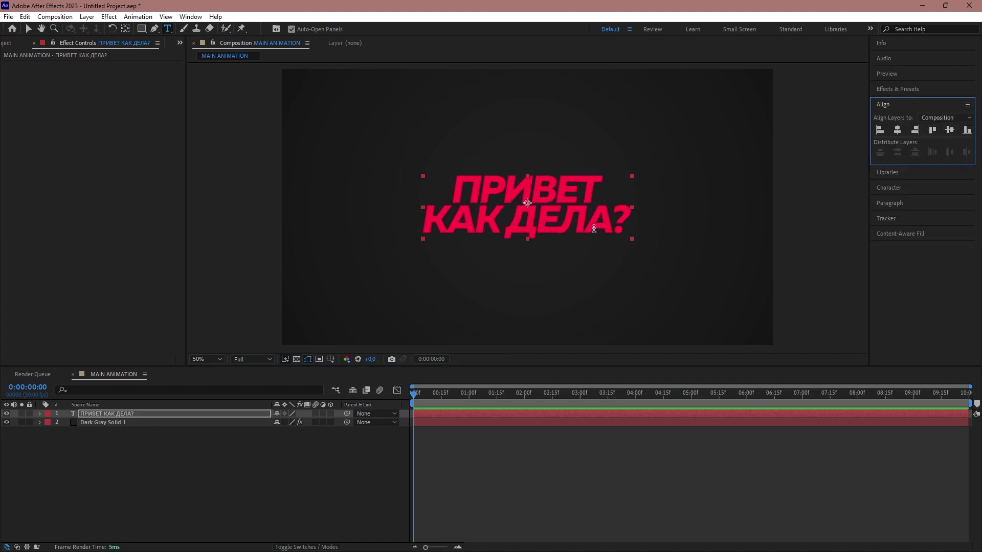
click(141, 415)
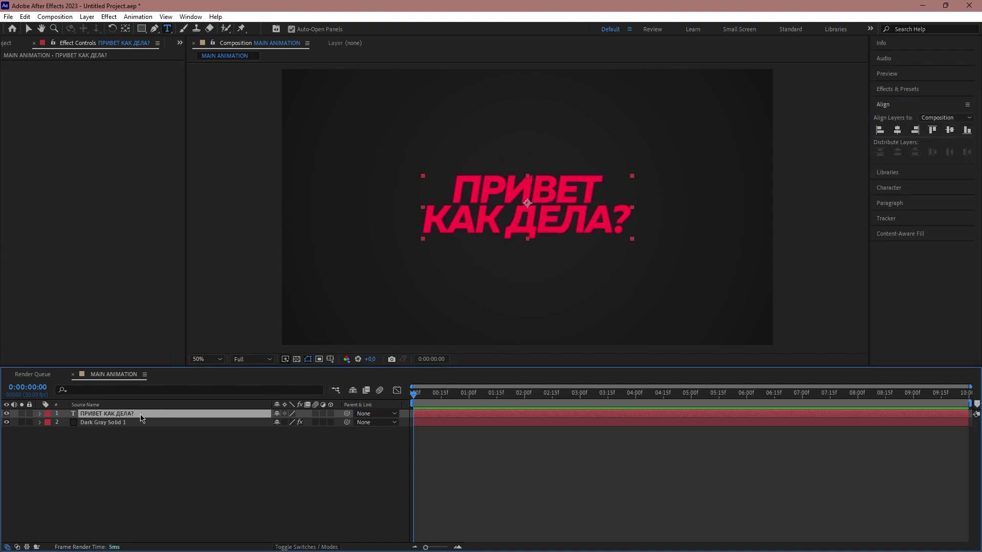
key(ctrl+d)
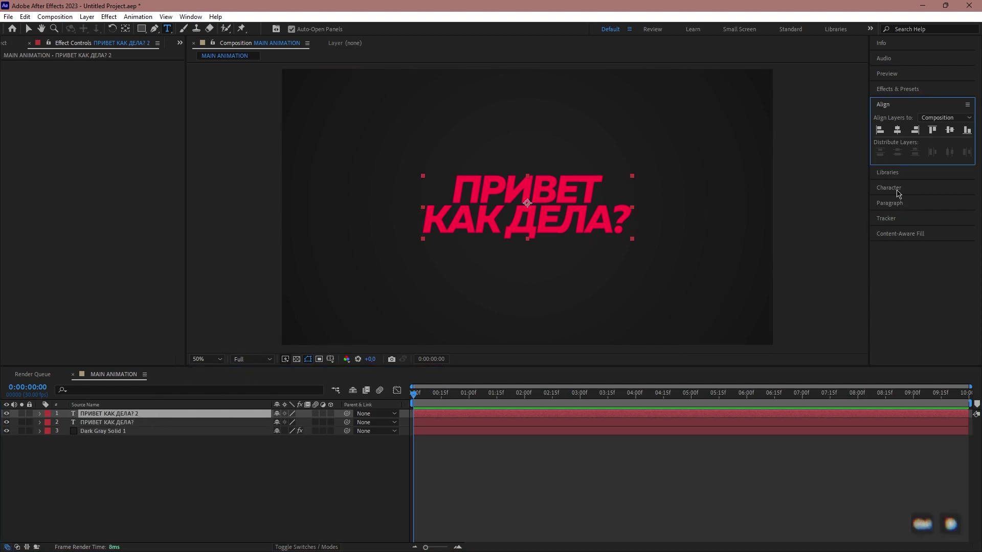
- Swap fill and stroke on the duplicate to make outline text, hiding the filled original
click(911, 191)
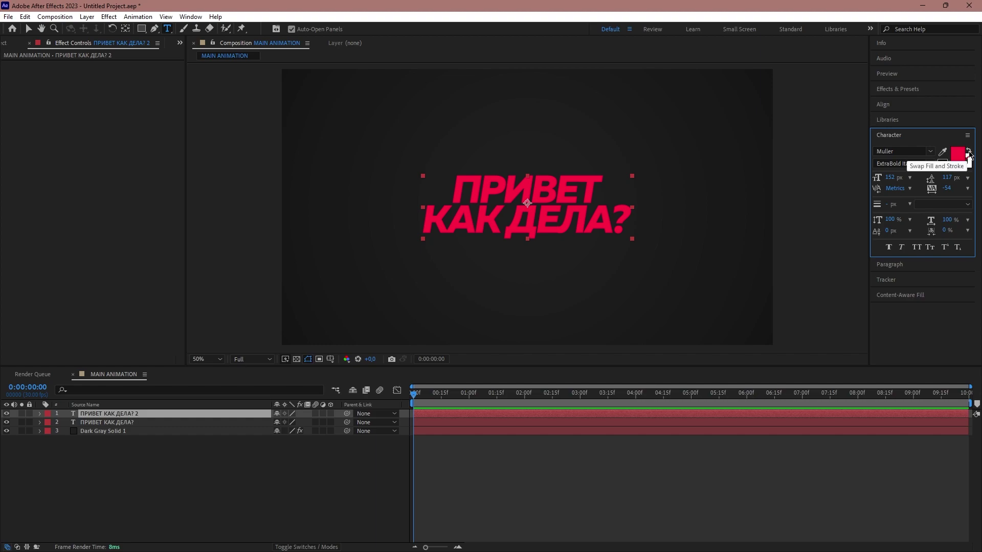
click(970, 155)
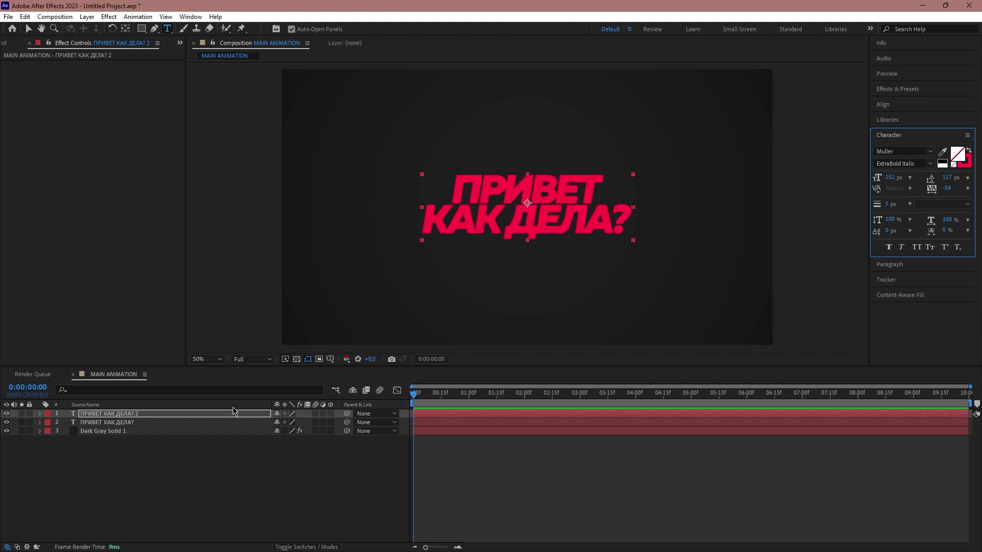
click(7, 423)
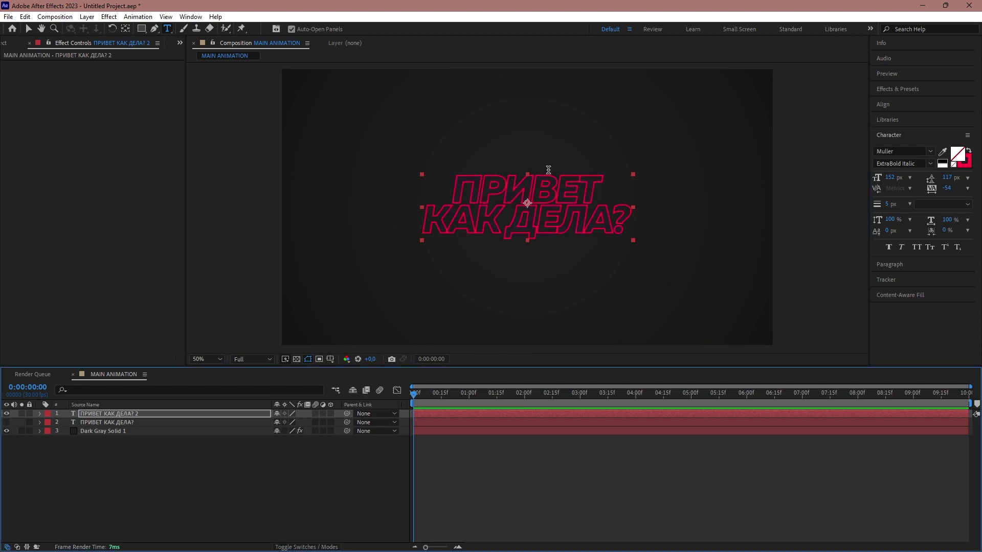
click(7, 423)
click(6, 423)
click(7, 423)
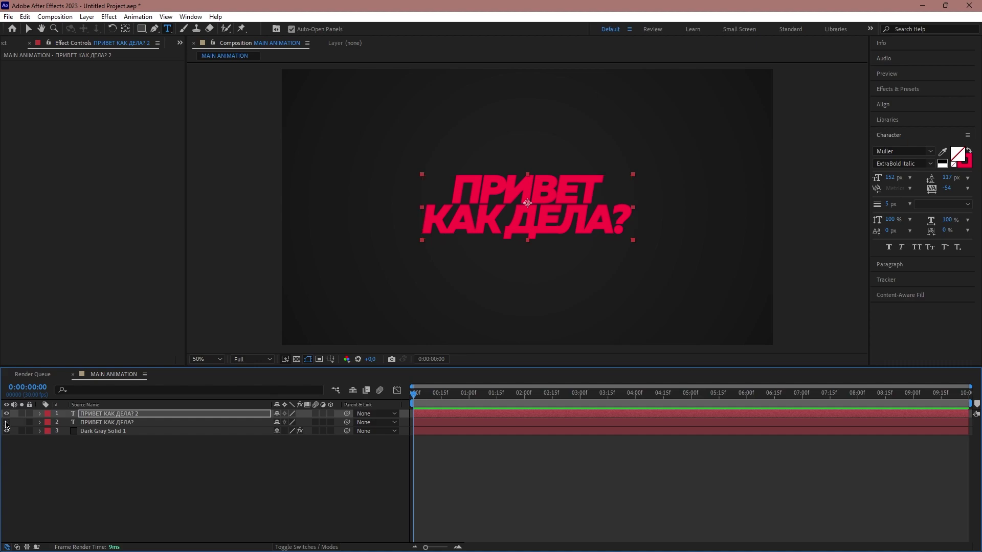
click(7, 422)
click(7, 423)
click(6, 422)
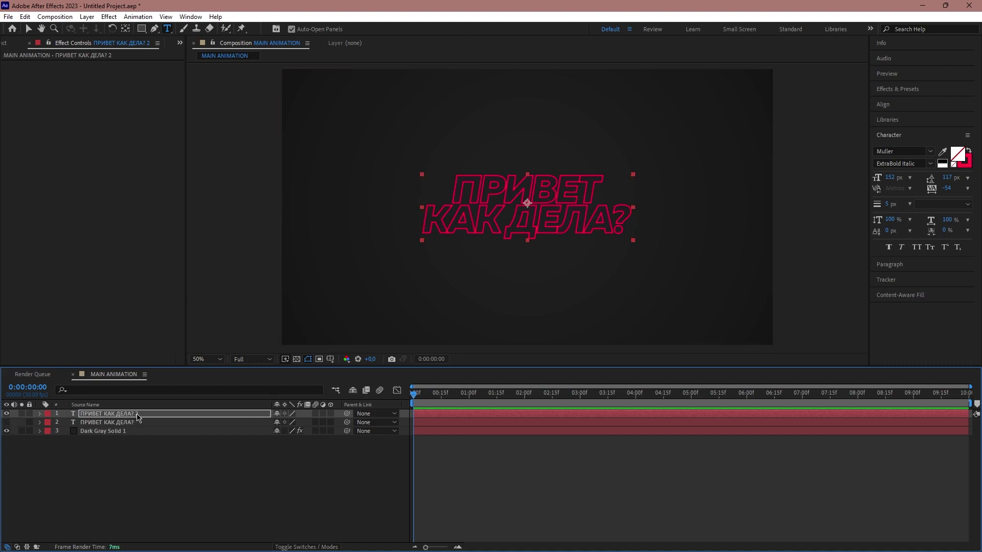
- Create shapes from the outline text and delete the leftover duplicate text layer
right_click(138, 417)
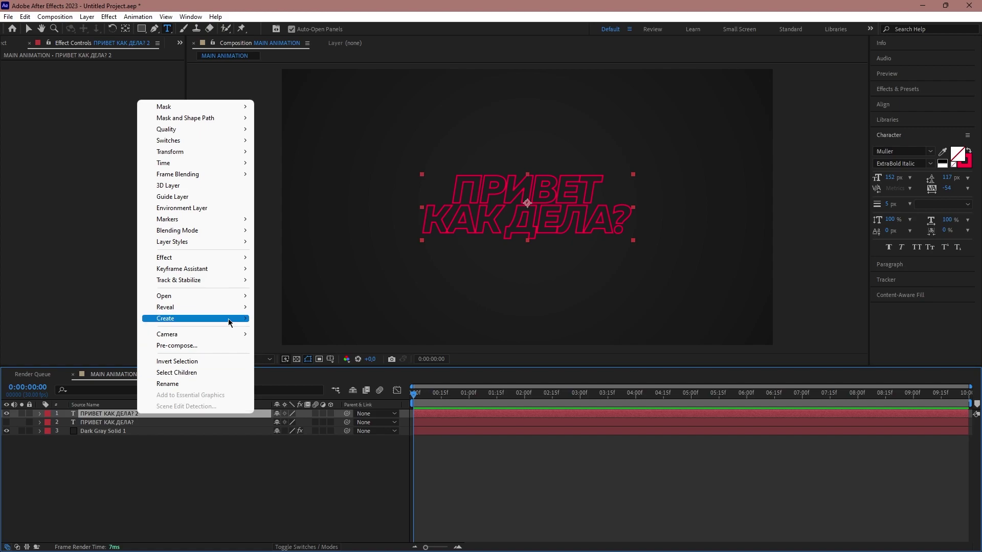
mouse_move(228, 322)
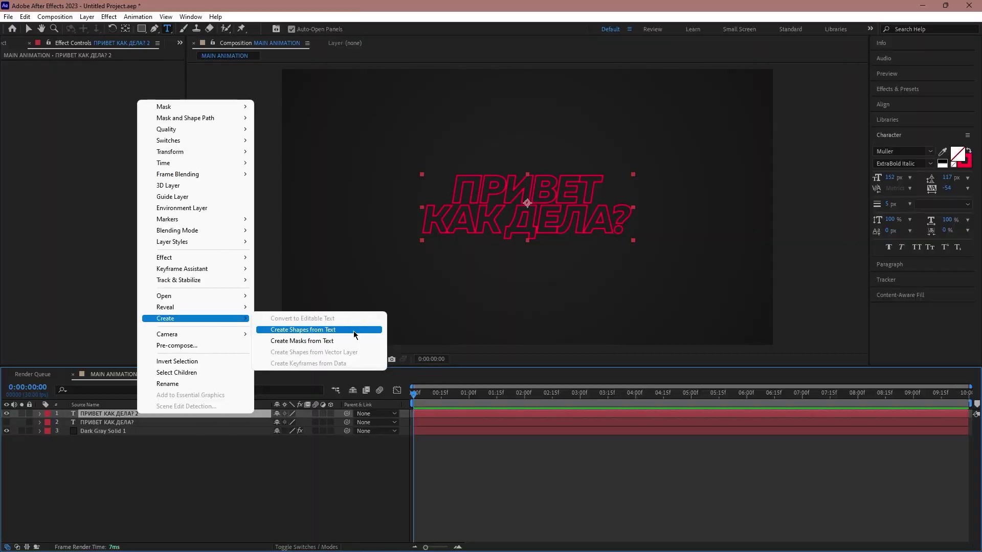
click(615, 281)
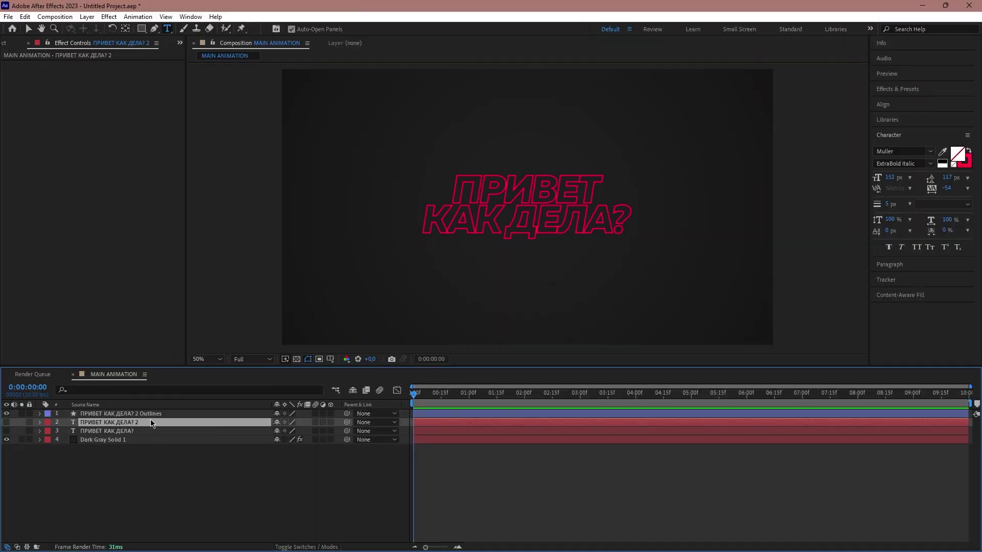
key(Delete)
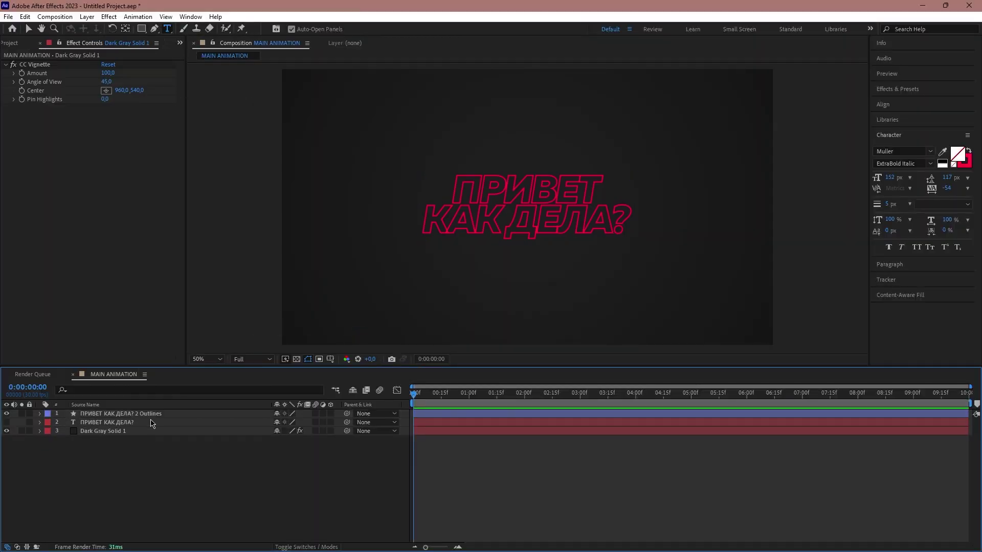
- Add Trim Paths to the outline shape layer and reveal its settings
click(40, 416)
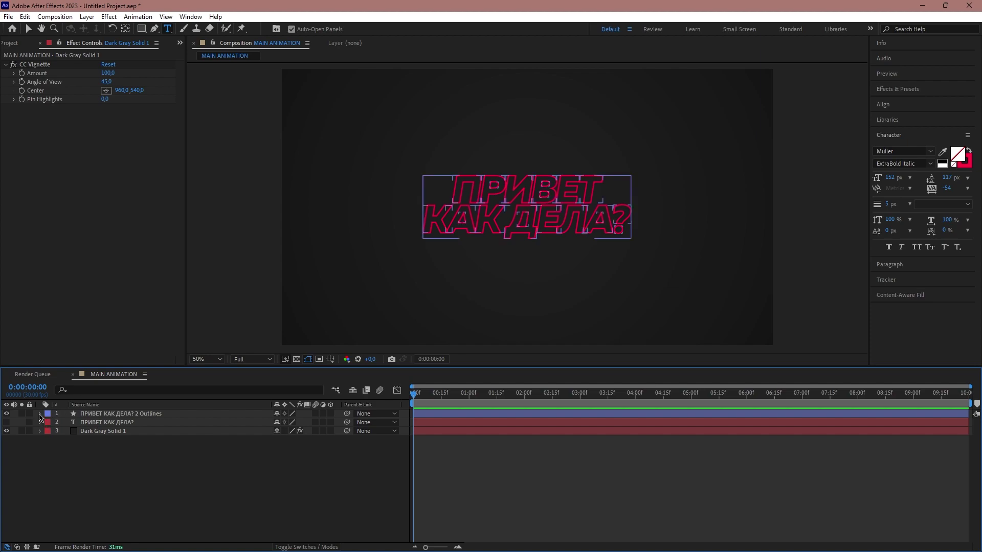
click(39, 414)
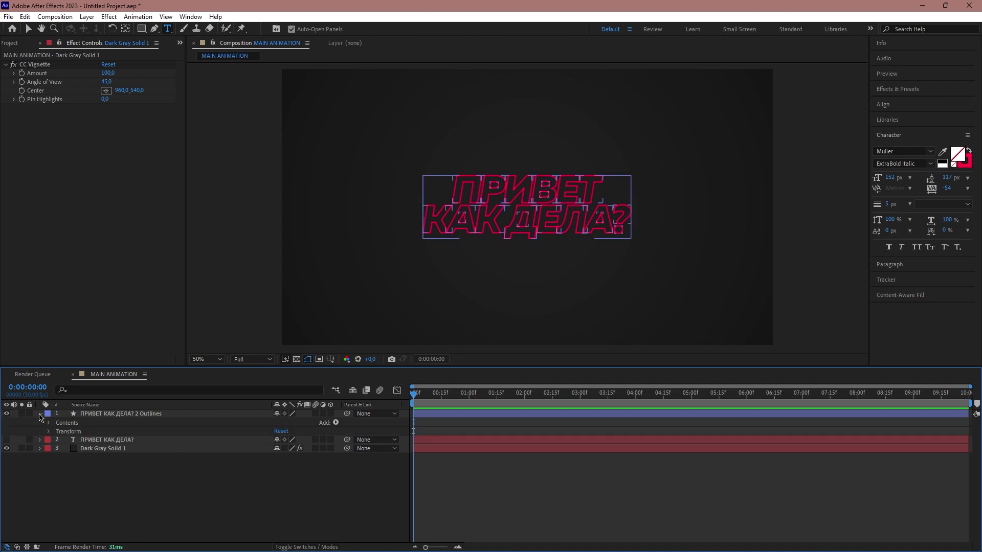
click(336, 423)
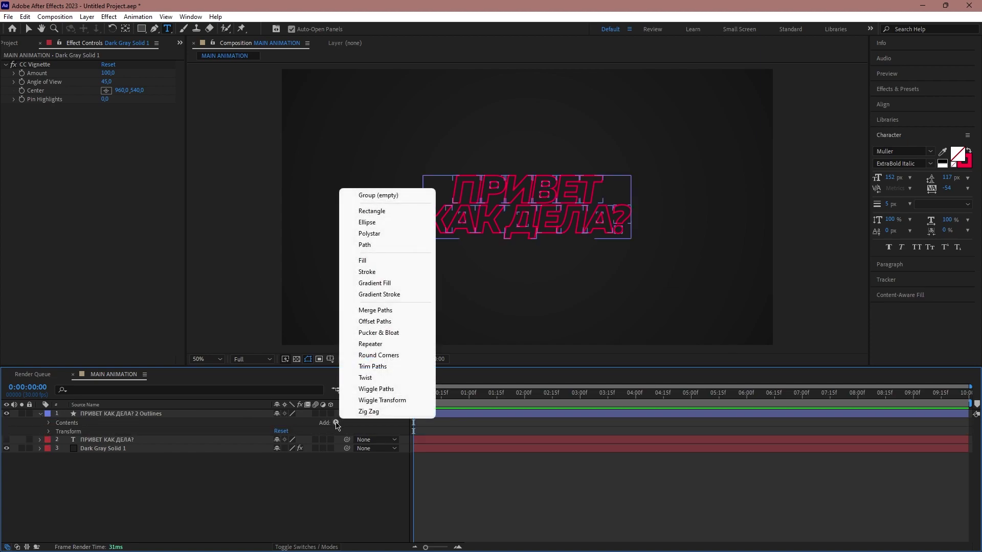
click(405, 370)
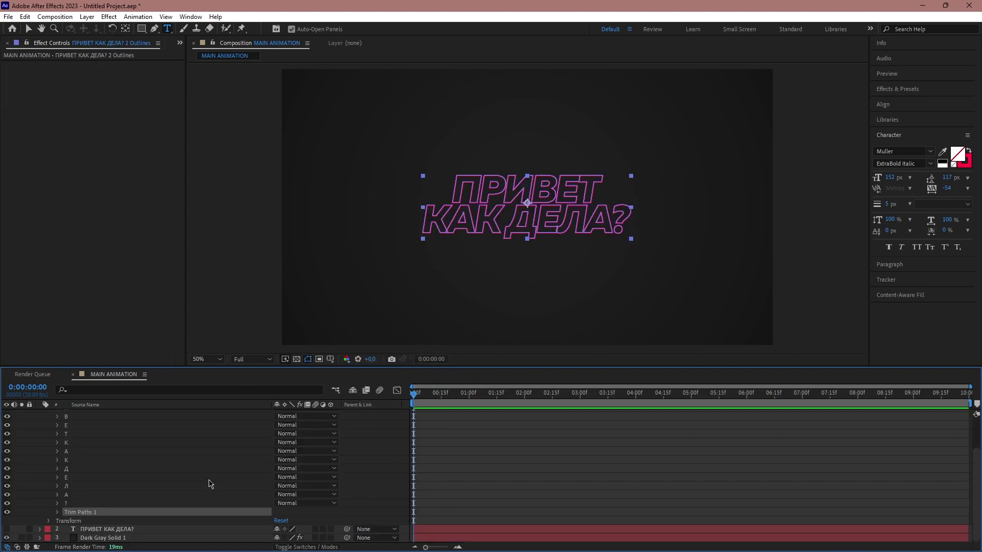
click(57, 513)
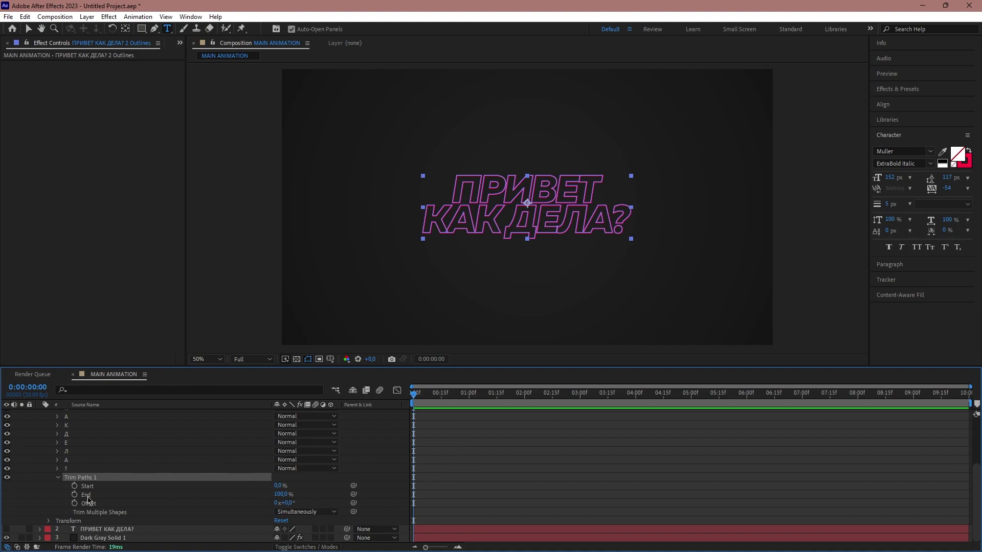
- Keyframe Trim Paths End from 0% at 0 s to 100% at 4 s and preview
click(281, 494)
text(0)
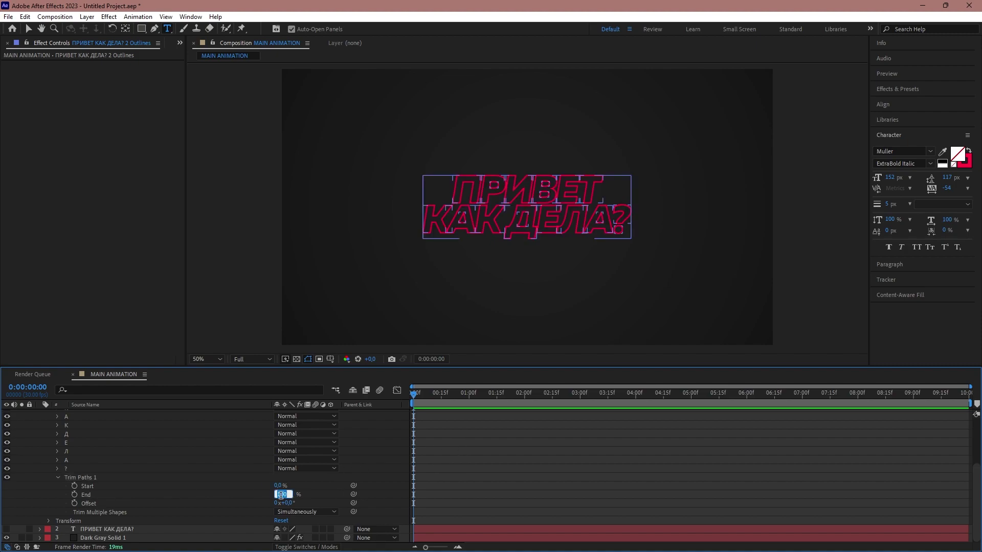
key(Return)
click(75, 495)
drag(415, 399, 638, 404)
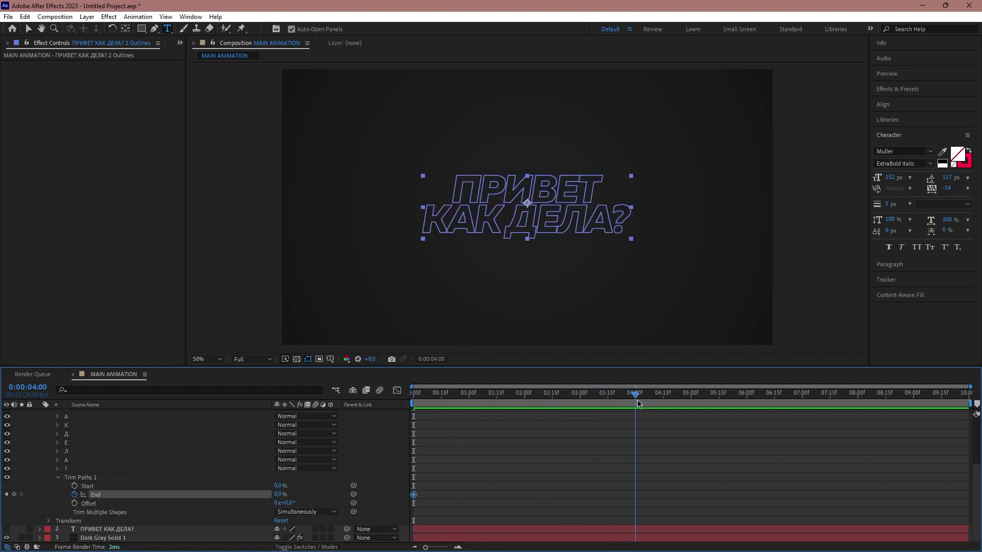
click(280, 495)
text(00)
drag(444, 400, 414, 394)
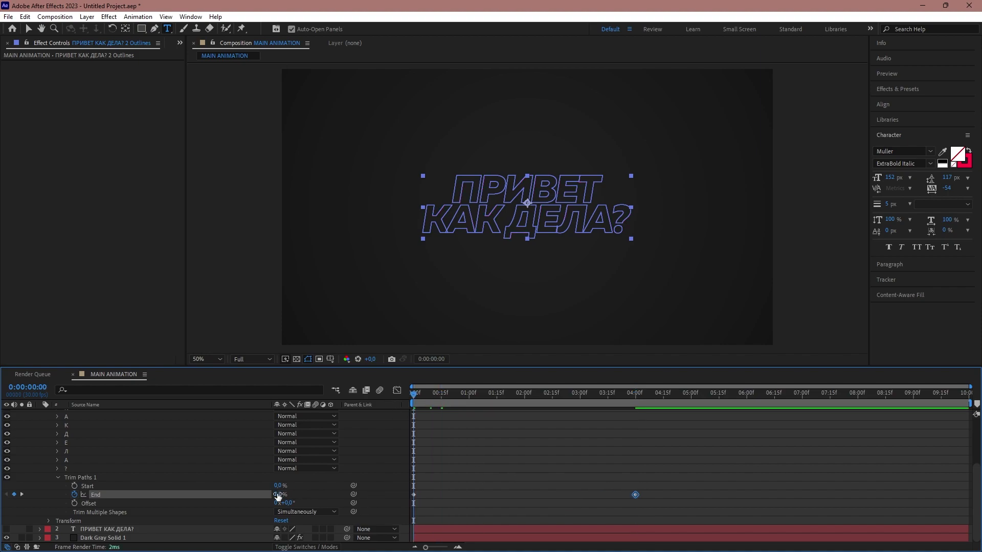
key(space)
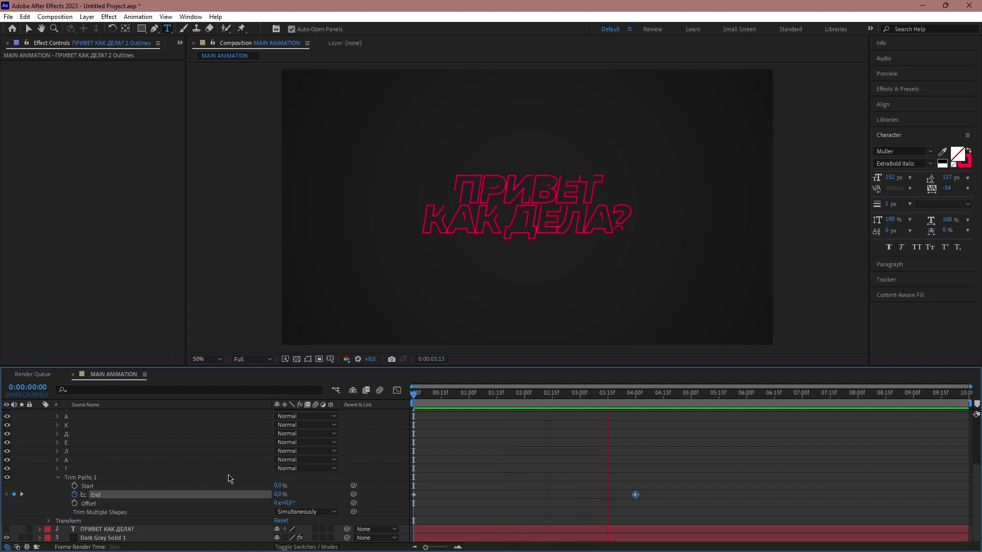
key(space)
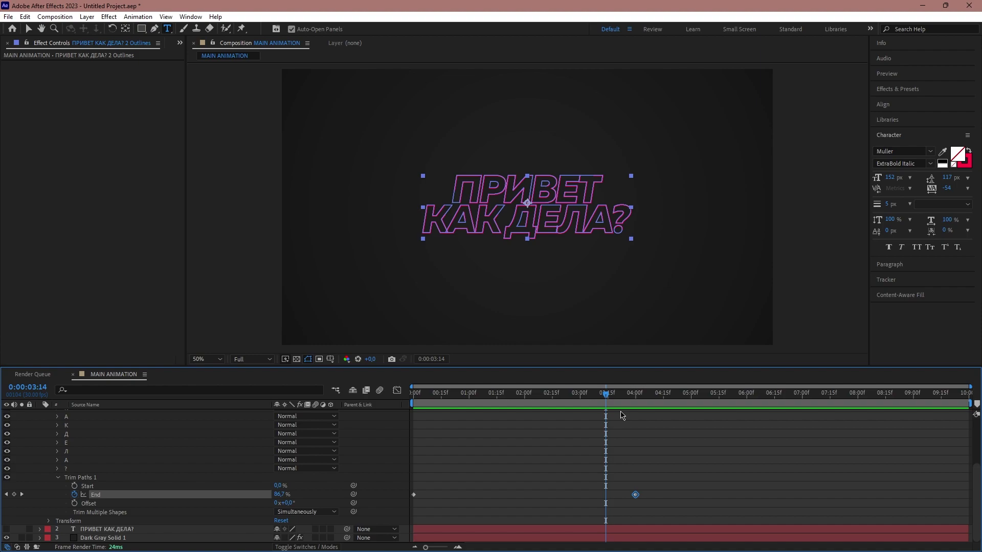
- Apply Easy Ease to both End keyframes
drag(653, 482, 414, 502)
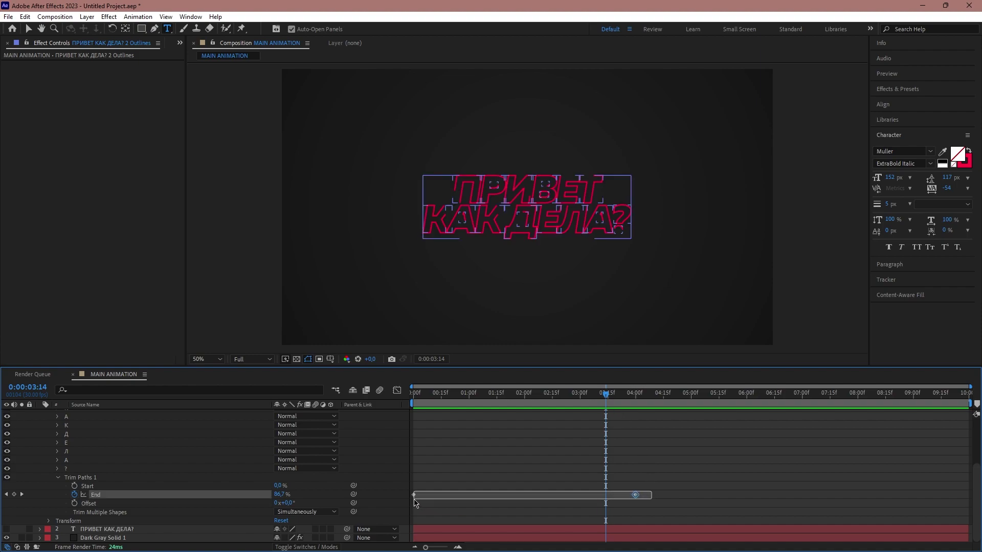
key(F9)
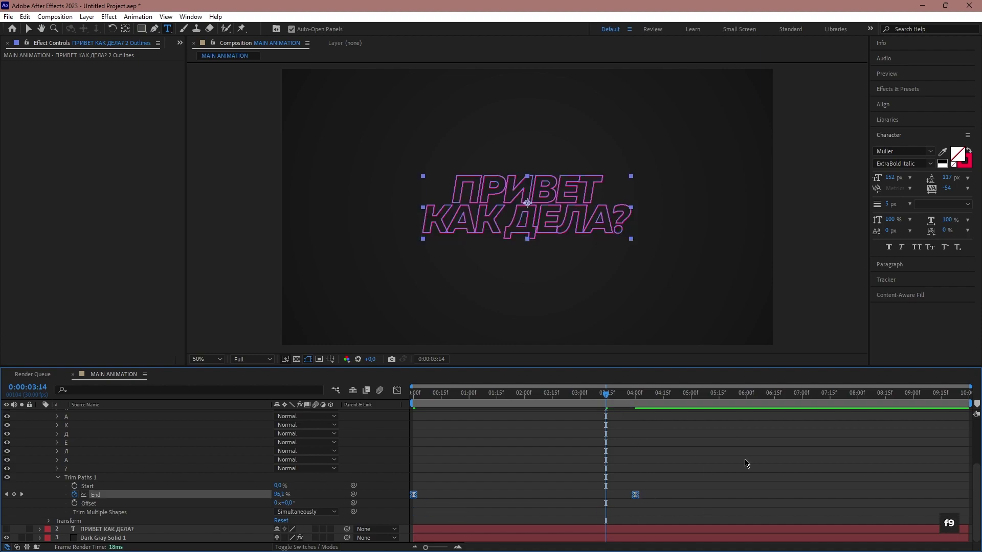
key(Home)
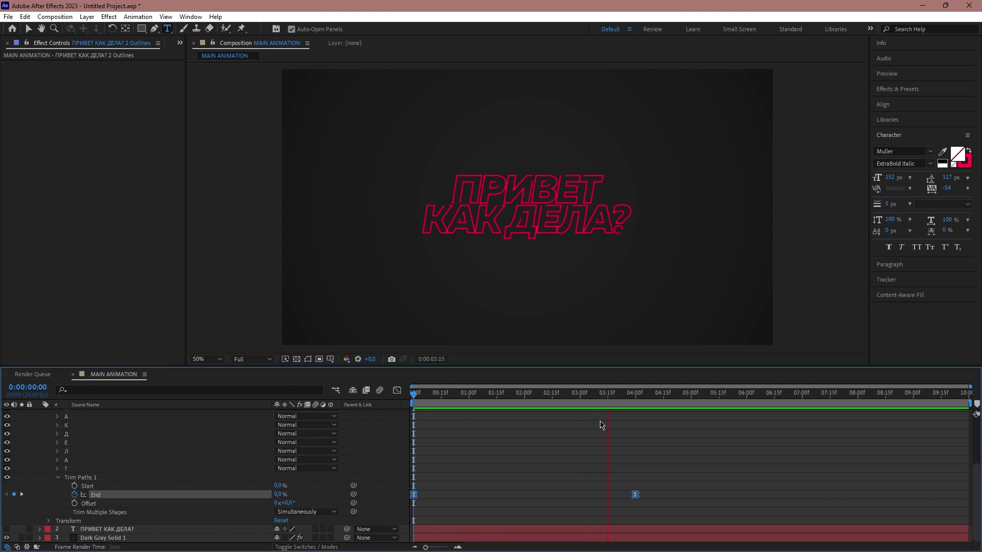
key(space)
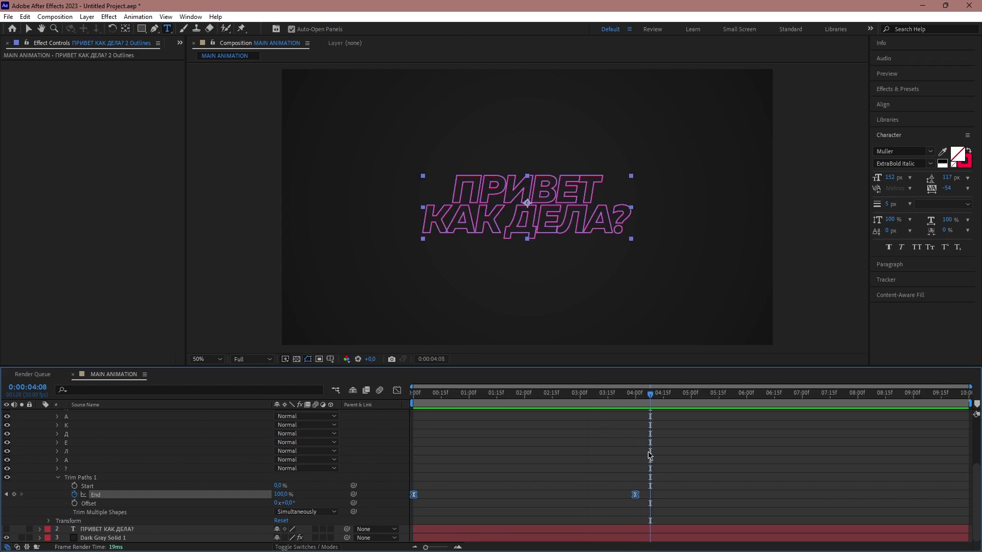
- Stretch both End keyframes' influence handles in the speed graph for strong easing, then preview
click(397, 391)
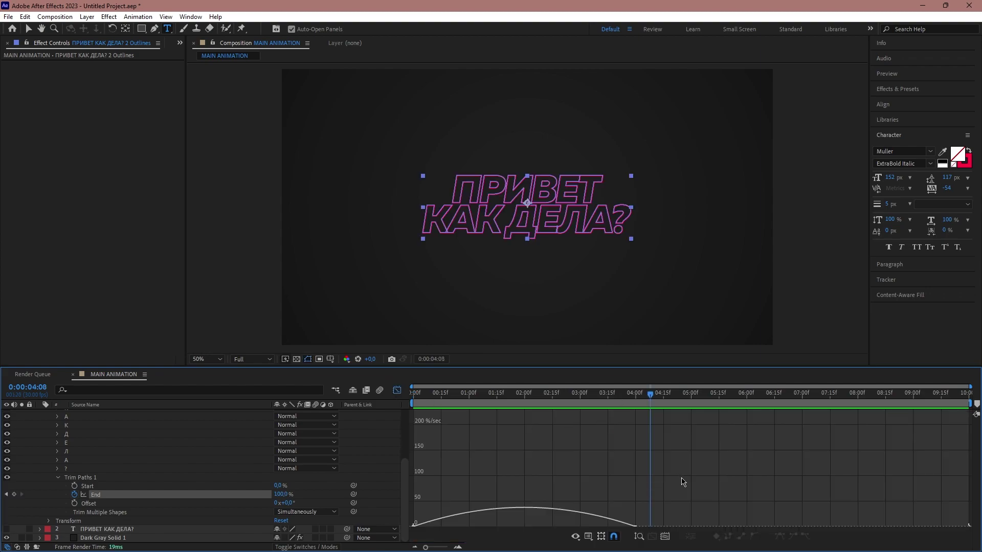
click(666, 537)
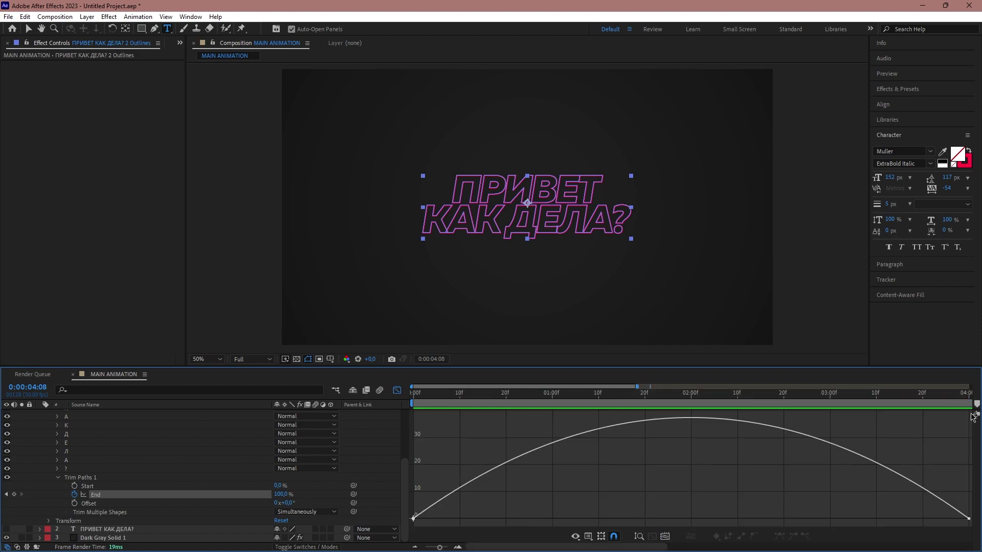
drag(974, 416, 415, 527)
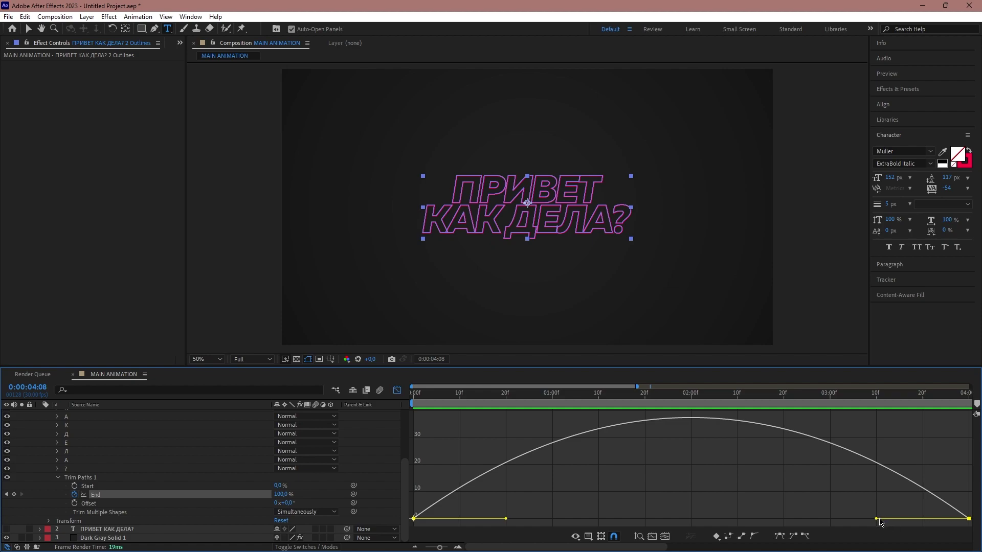
drag(877, 519, 731, 519)
drag(506, 519, 617, 519)
drag(483, 396, 375, 410)
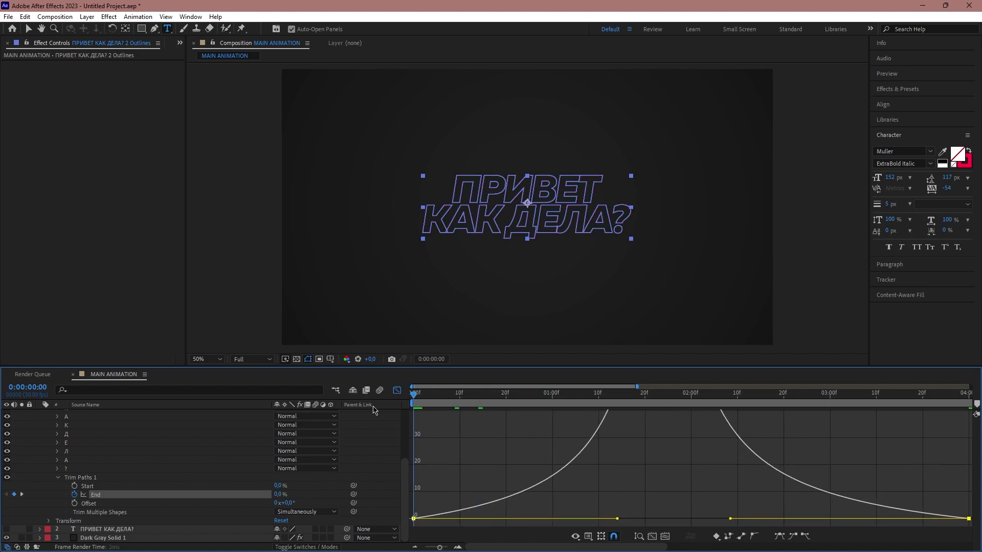
key(space)
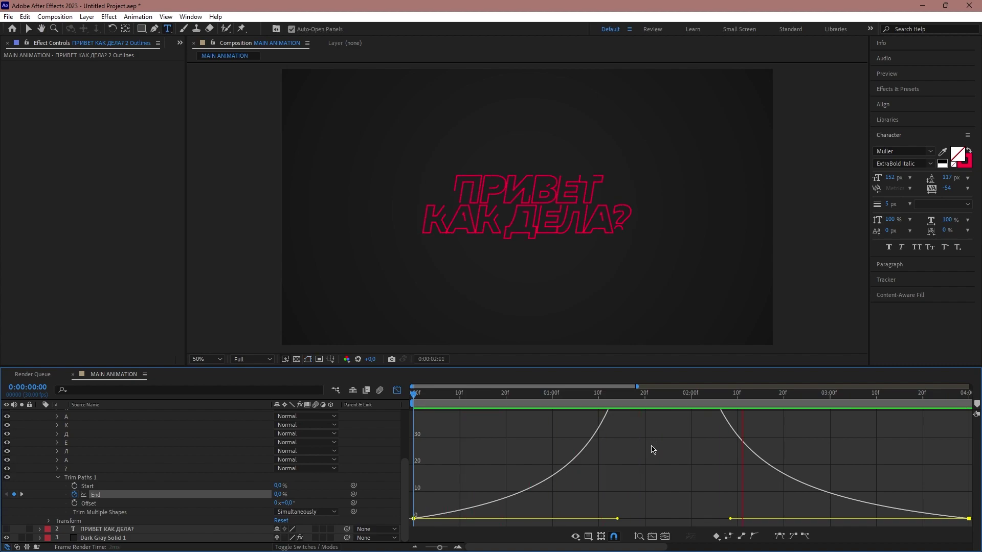
key(space)
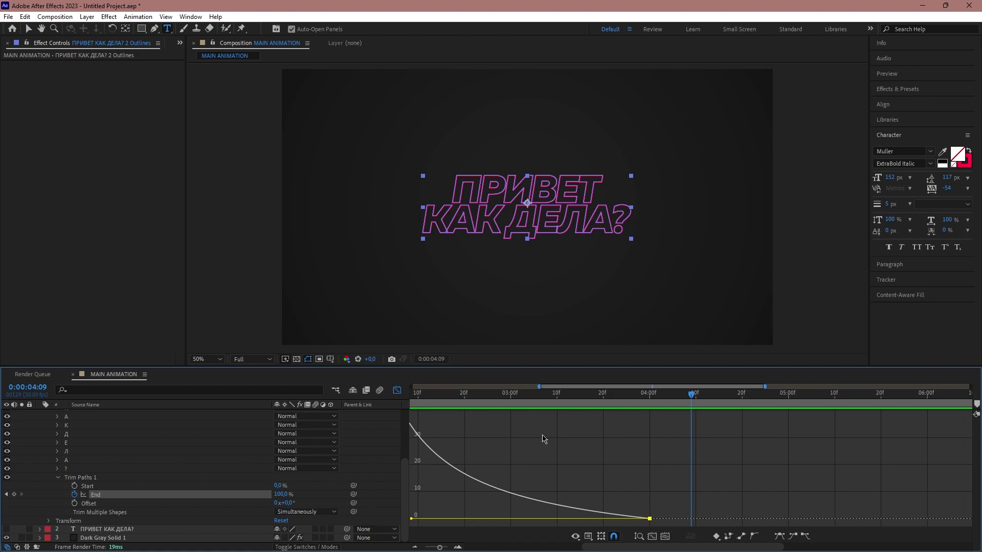
click(397, 391)
key(v)
key(semicolon)
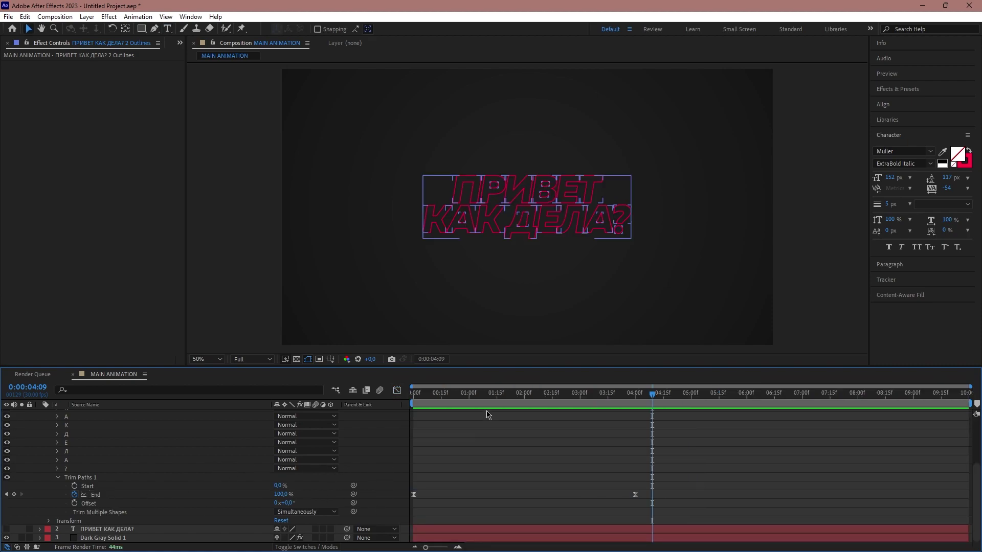
- Keyframe Trim Paths Offset from 0° at 0:00 to 180° at 4:00 and preview it
key(Home)
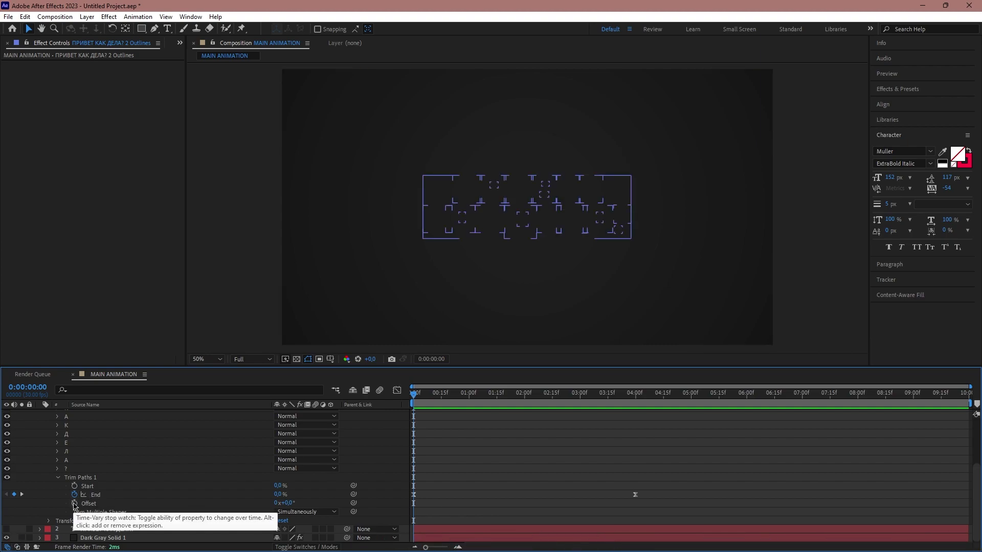
click(74, 503)
drag(460, 393, 636, 403)
click(286, 503)
text(180)
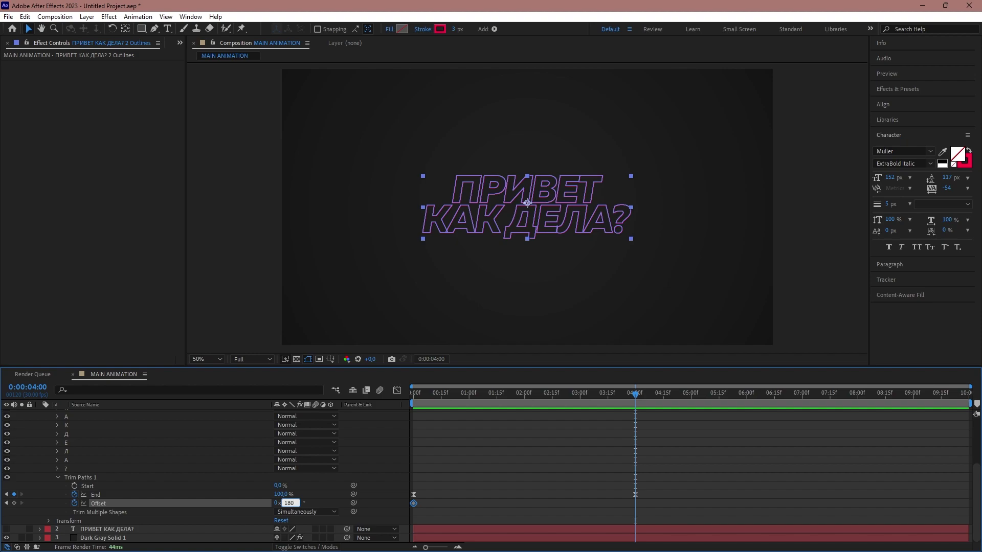
key(Return)
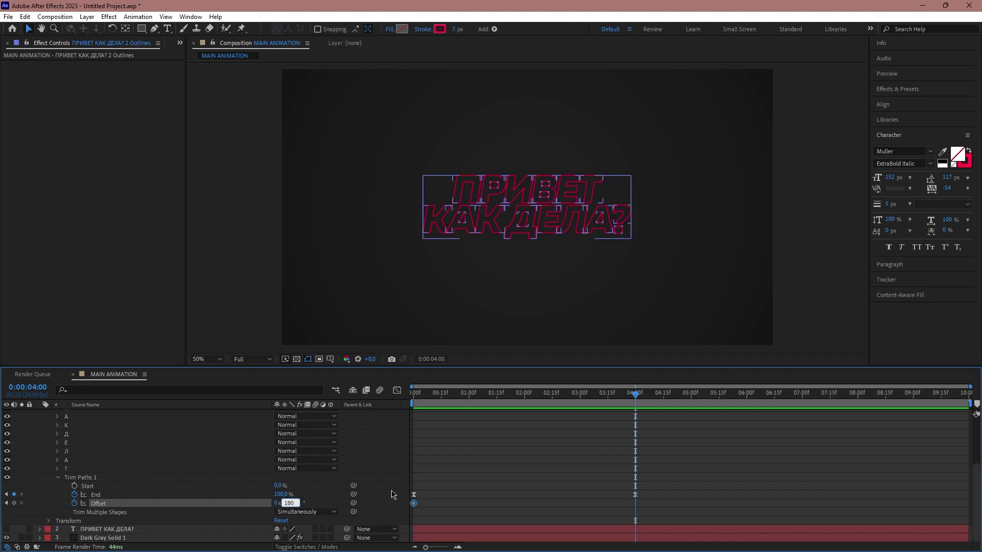
key(Home)
key(space)
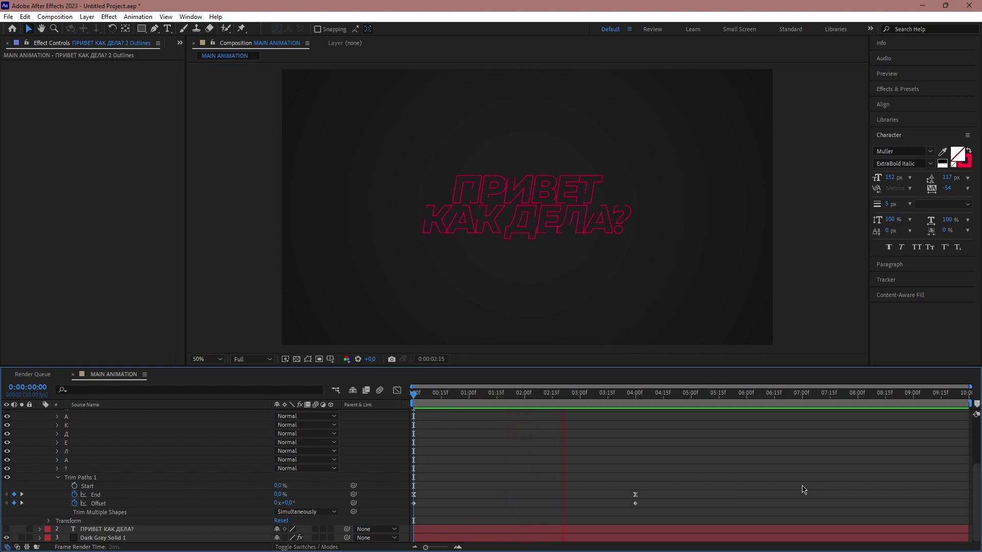
key(space)
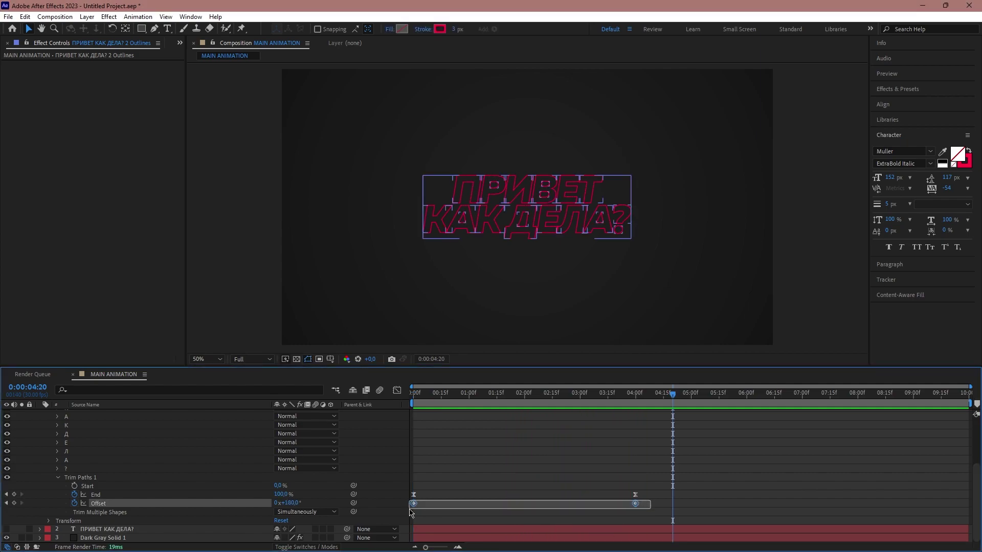
- Stretch both Offset keyframes' influence handles in the speed graph for strong easing
drag(653, 501, 409, 517)
click(397, 390)
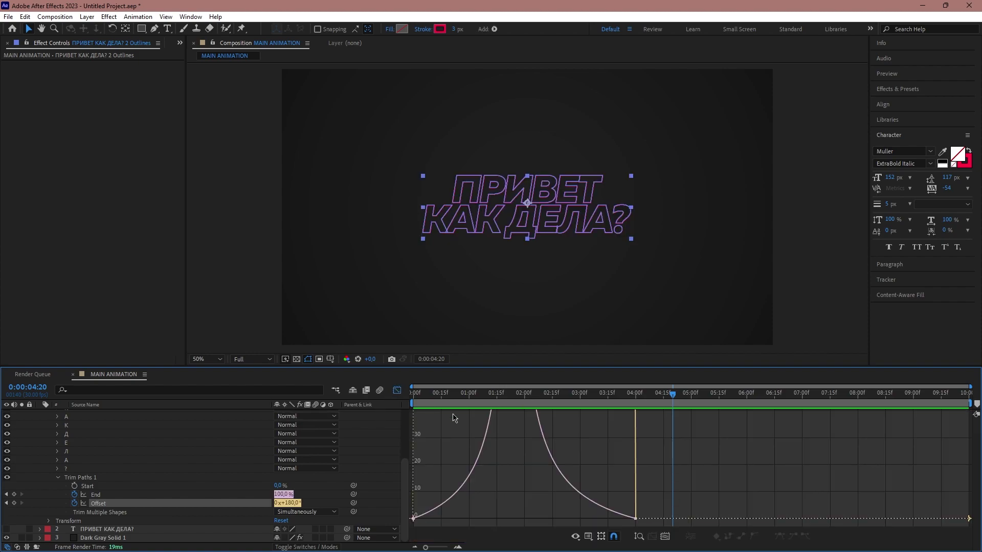
scroll(688, 511, up, 2)
click(666, 538)
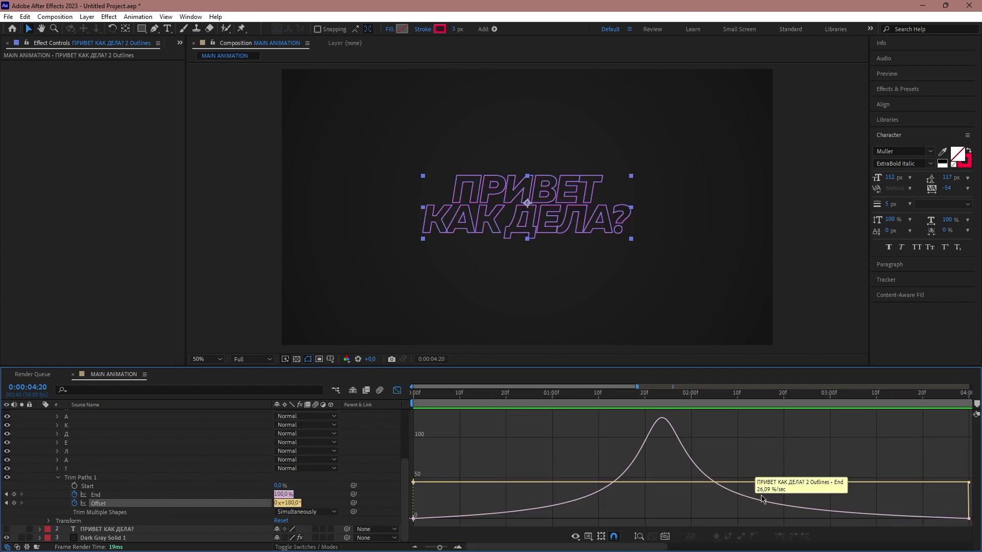
drag(972, 424, 412, 513)
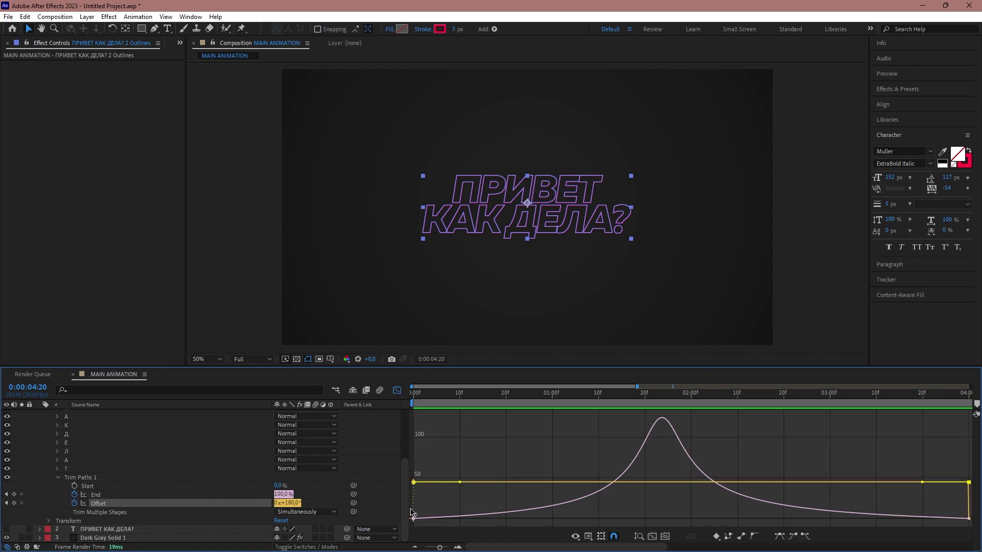
drag(922, 482, 677, 497)
drag(724, 513, 722, 518)
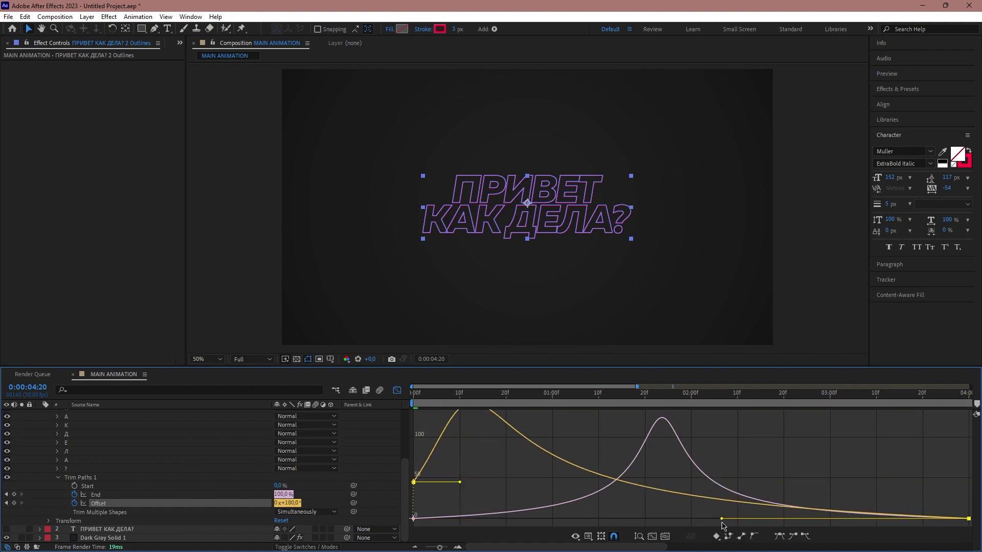
drag(460, 482, 645, 485)
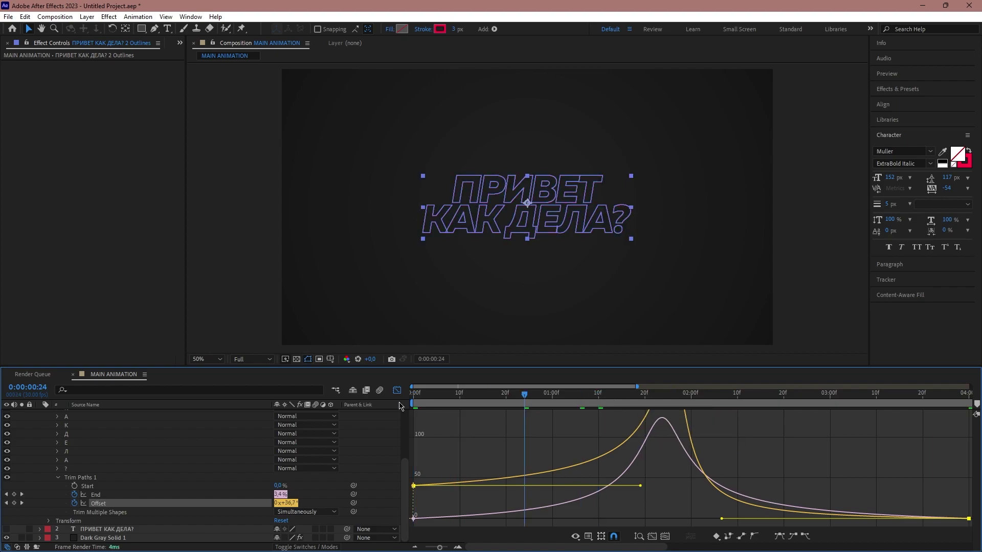
- Preview the eased draw-on animation and return to the layer bar view
key(space)
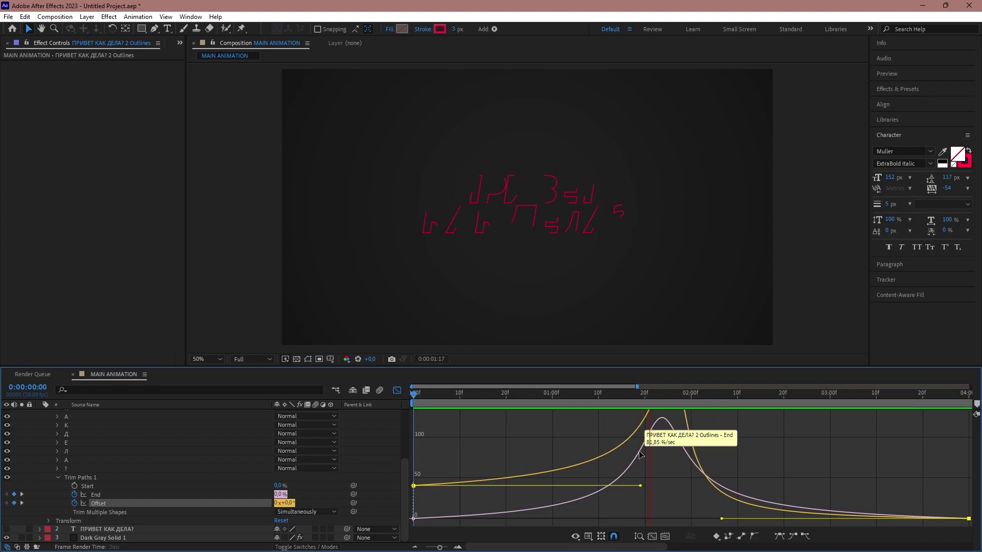
key(space)
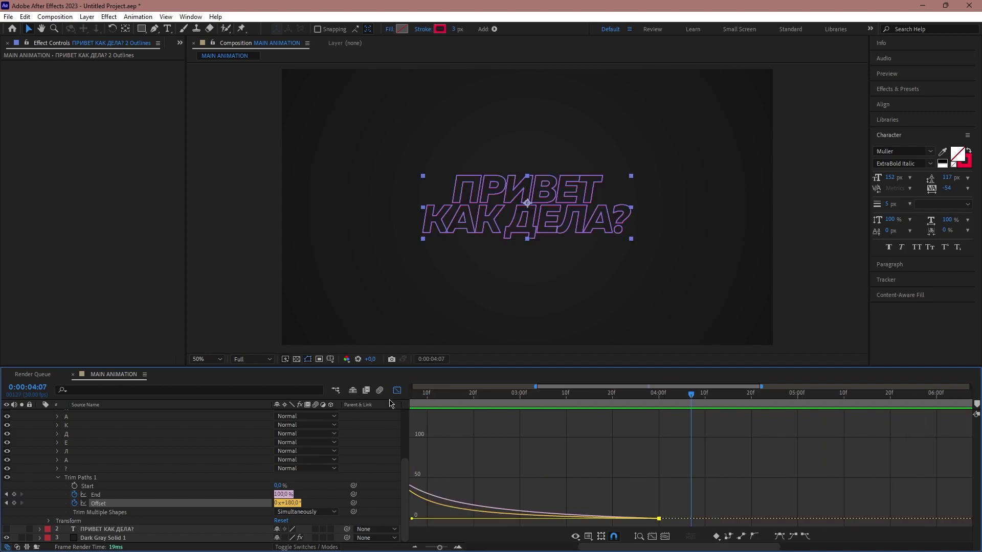
click(397, 390)
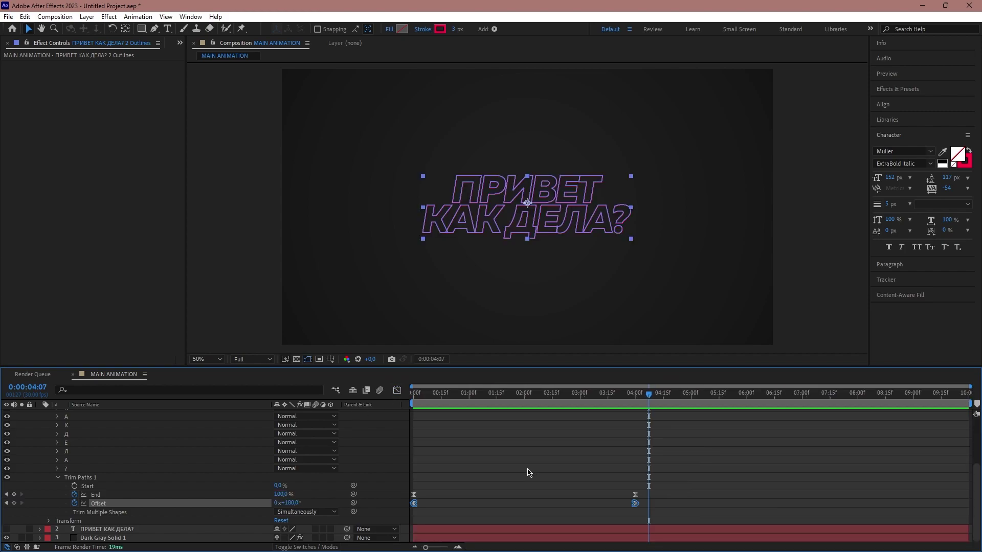
scroll(529, 472, up, 5)
- Hide the outlines layer, show the filled ПРИВЕТ КАК ДЕЛА? text layer, and expand it
click(43, 415)
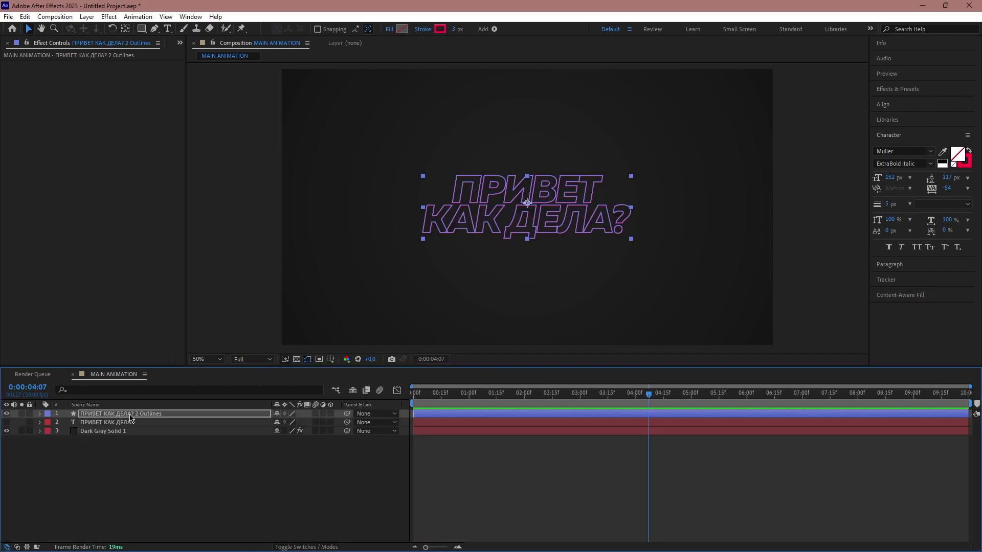
click(7, 413)
click(7, 423)
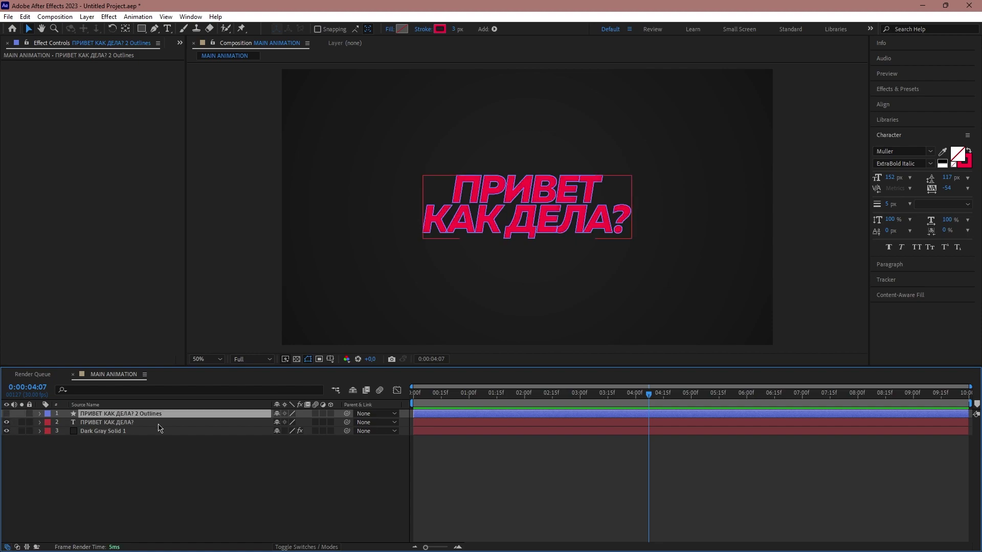
click(215, 478)
click(40, 423)
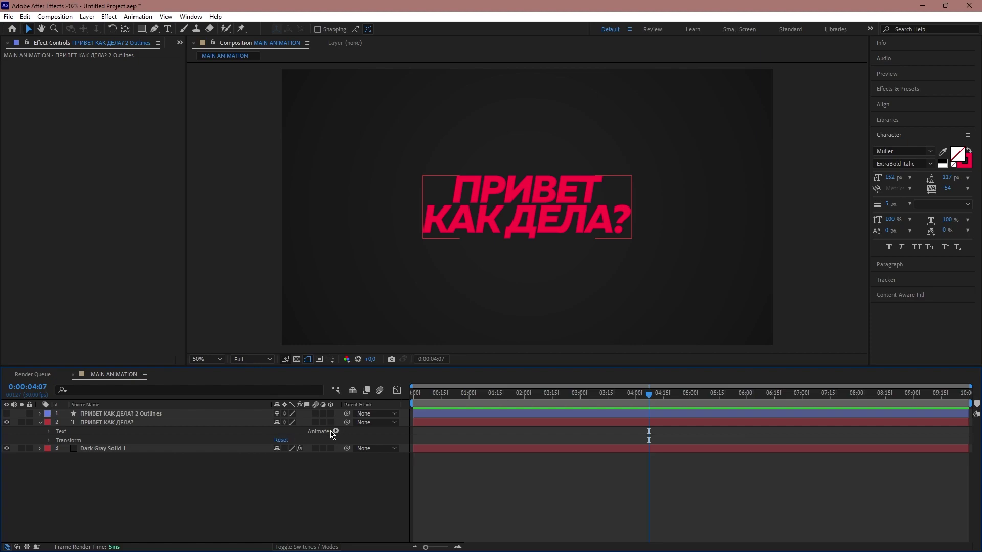
- Add an Opacity text animator and set its Opacity to 0%
click(336, 432)
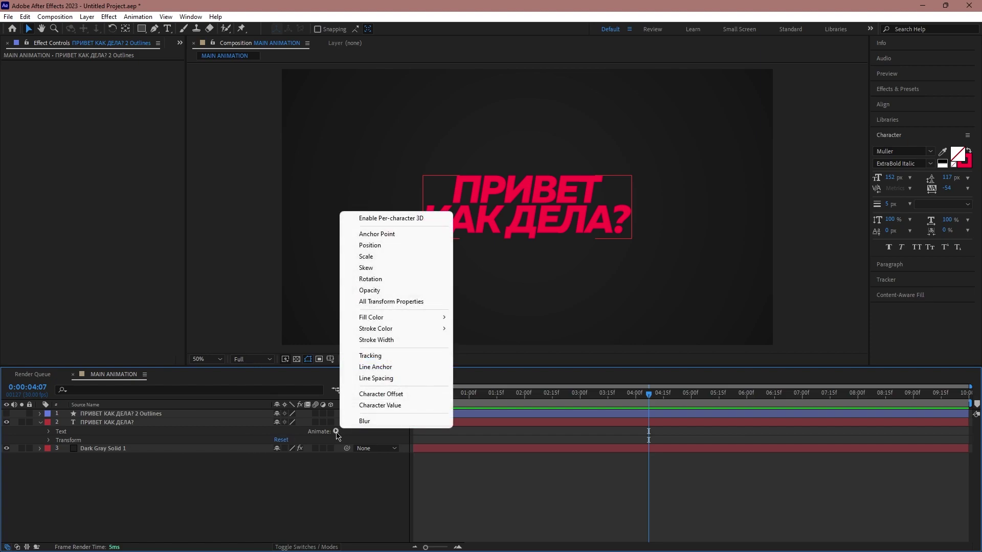
click(397, 291)
click(279, 483)
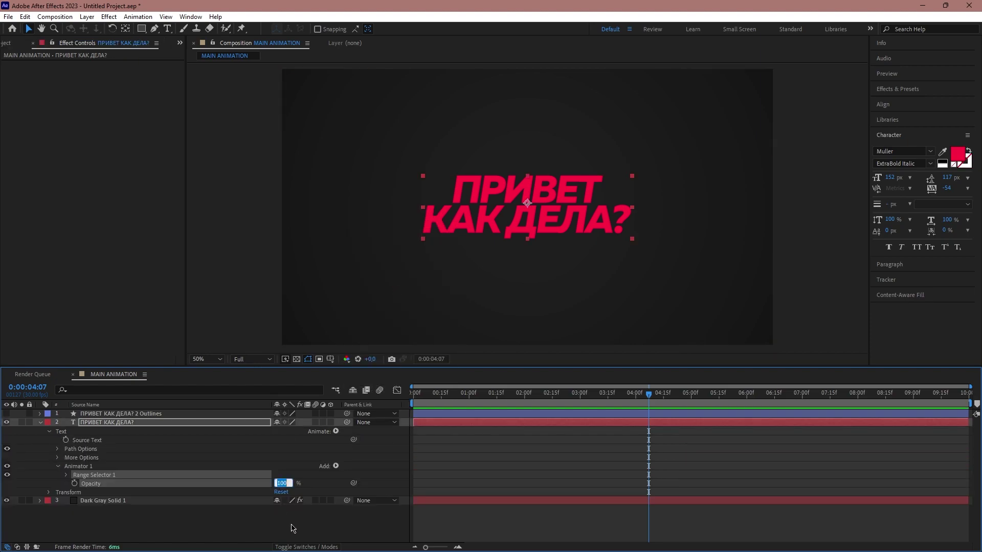
text(0)
click(68, 475)
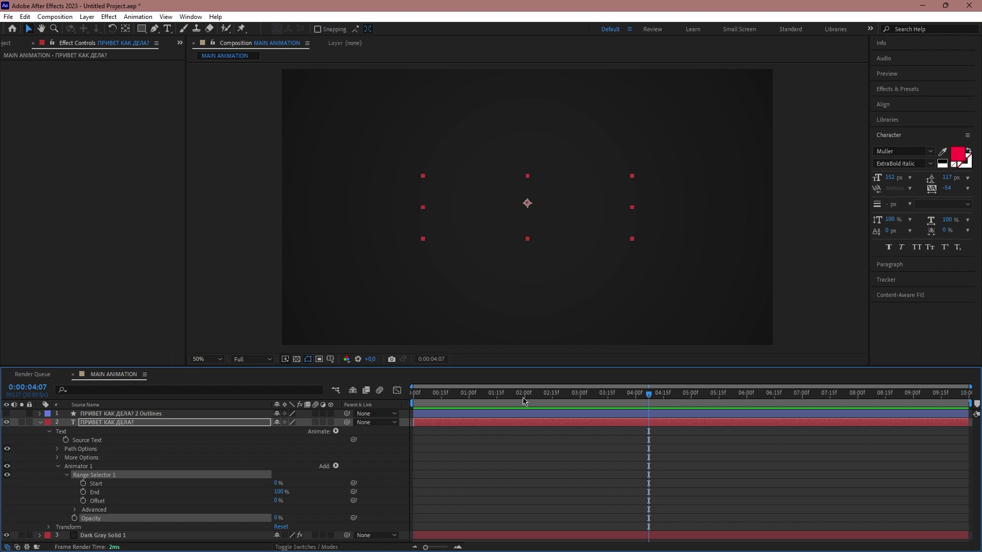
- Keyframe Range Selector Start from 0% at 0:00 to 100% at 4:00 and preview
drag(524, 401, 416, 405)
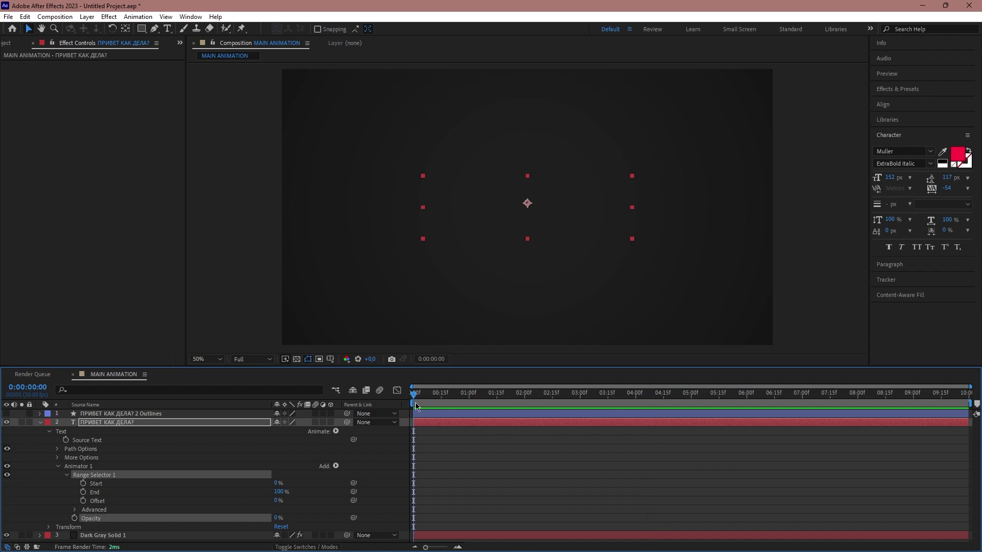
click(84, 485)
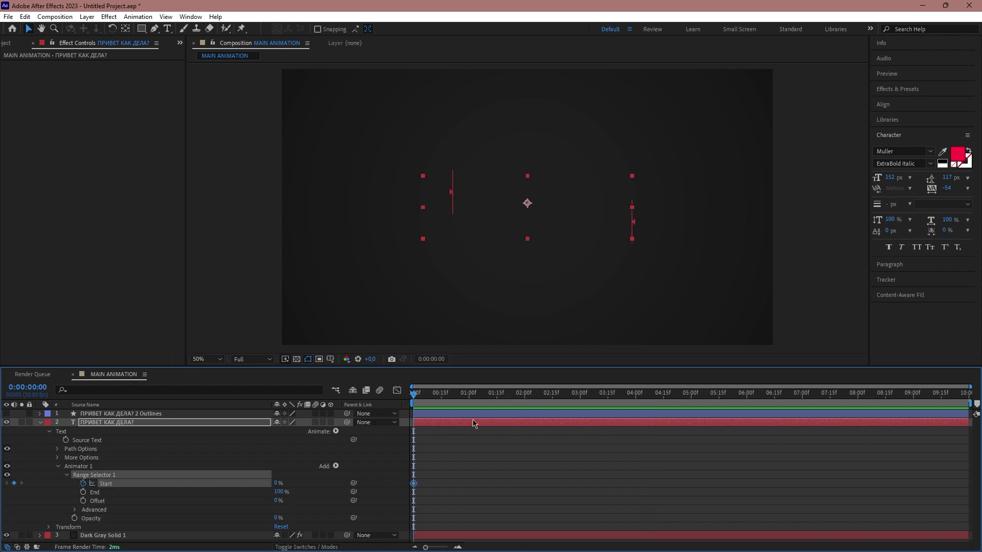
drag(465, 400, 636, 399)
click(277, 483)
text(00)
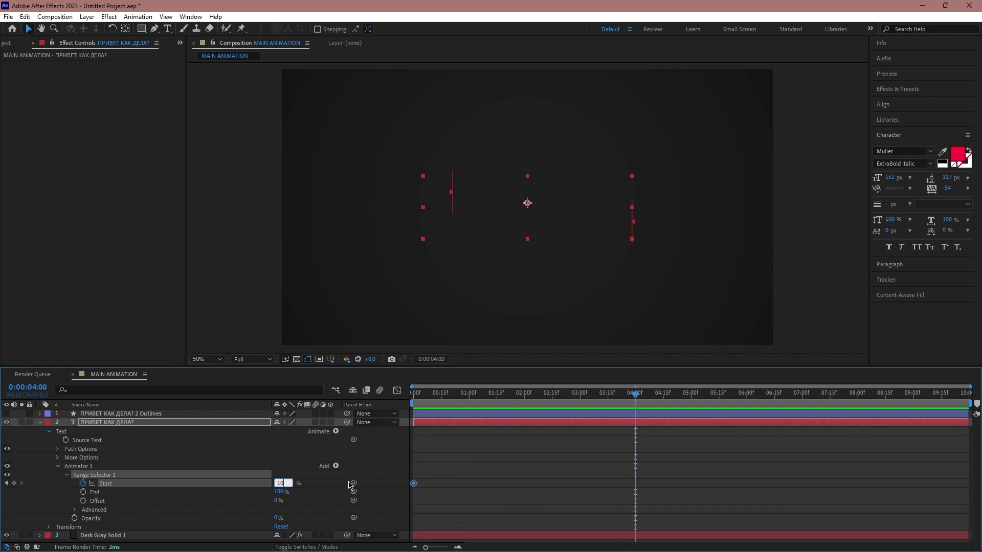
key(Return)
key(Home)
key(space)
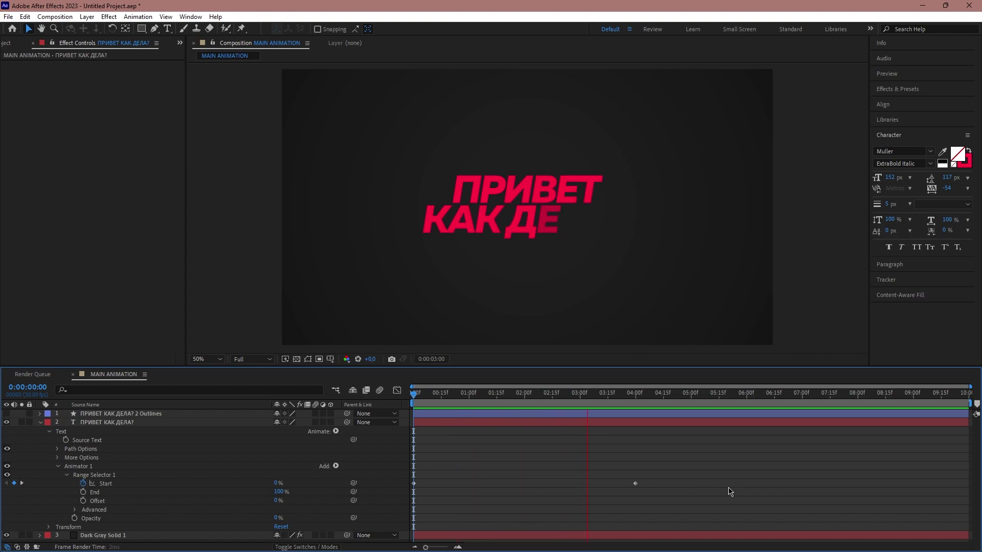
key(space)
drag(642, 408, 577, 412)
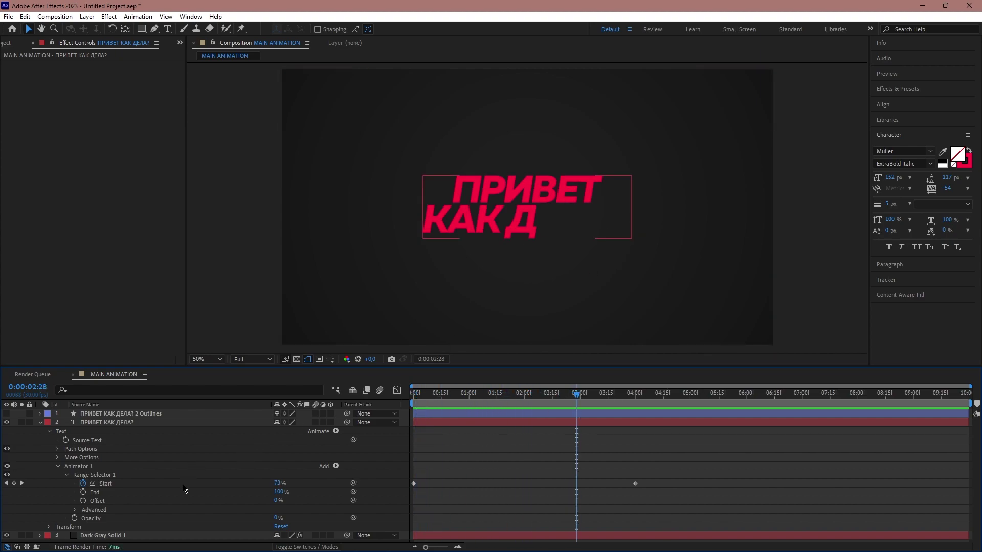
- Turn on Randomize Order in the selector's Advanced options and preview the random reveal
click(76, 512)
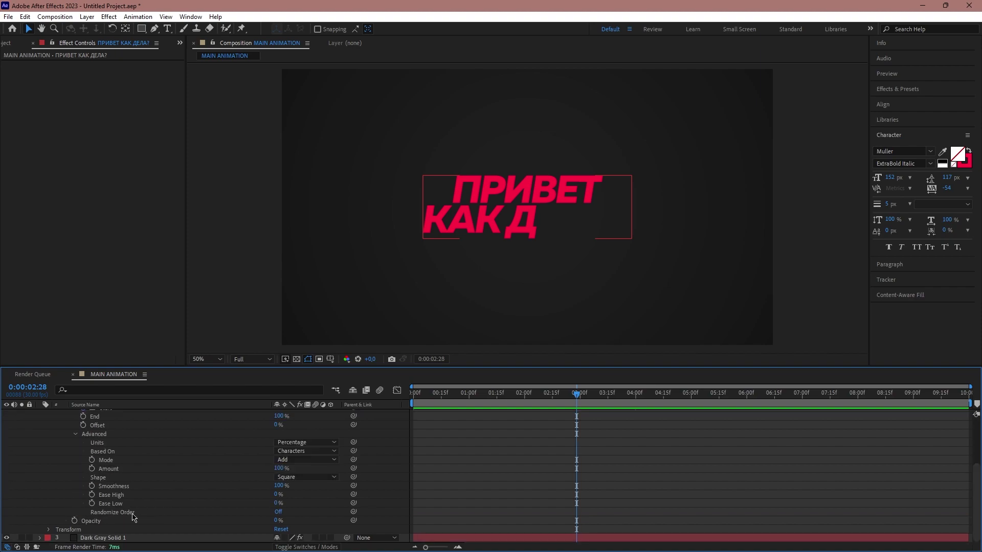
click(134, 514)
click(278, 512)
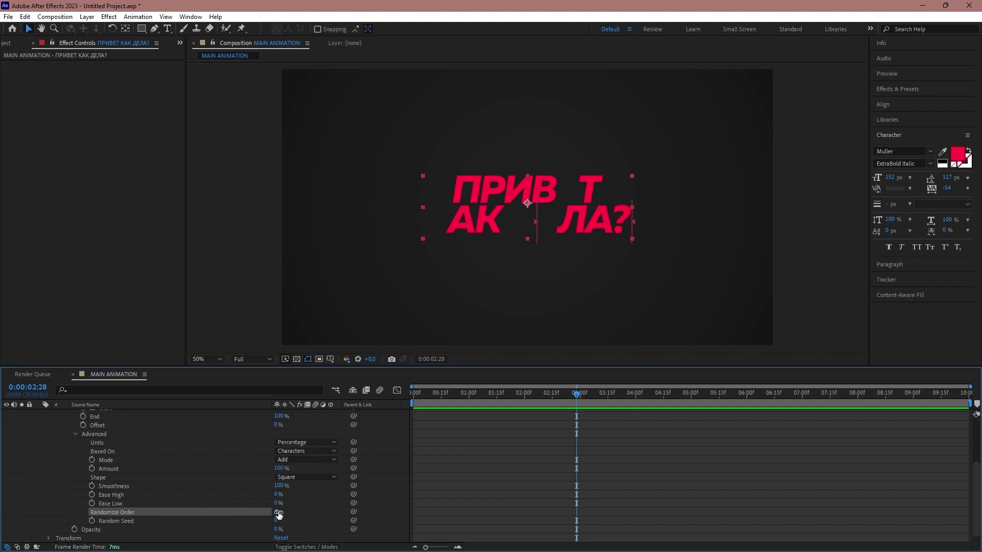
key(Home)
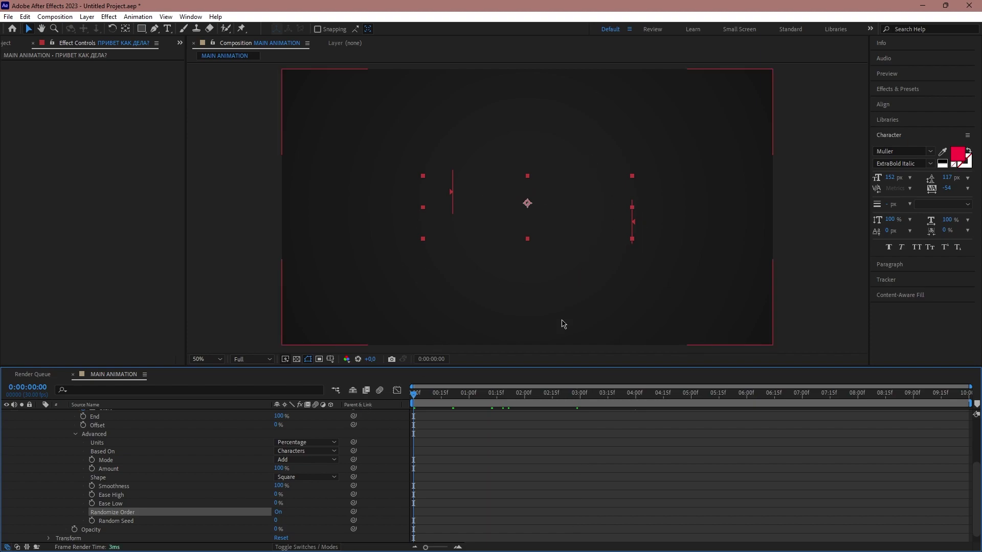
key(space)
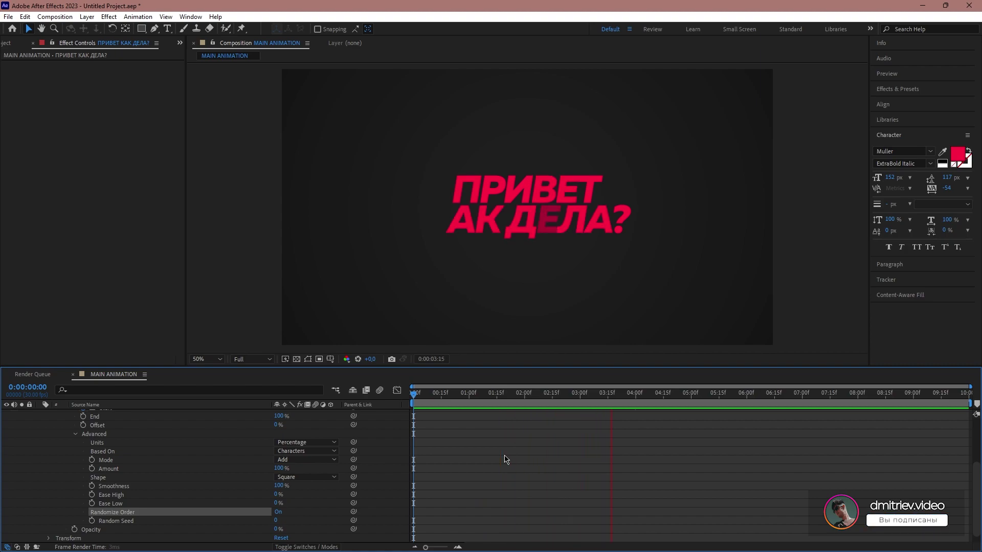
key(space)
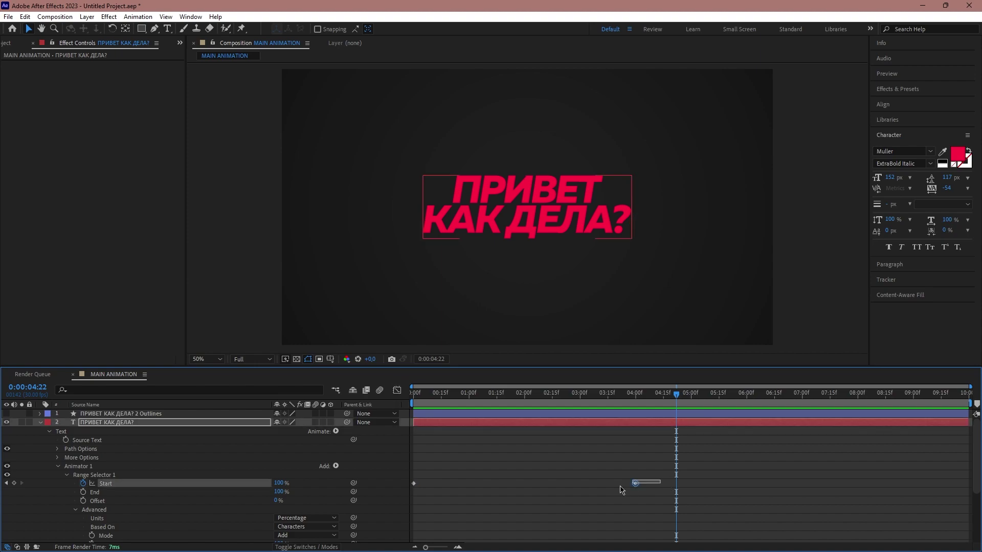
- Ease both Range Selector Start keyframes and lengthen their influence handles in the speed graph
drag(662, 495, 411, 479)
click(397, 391)
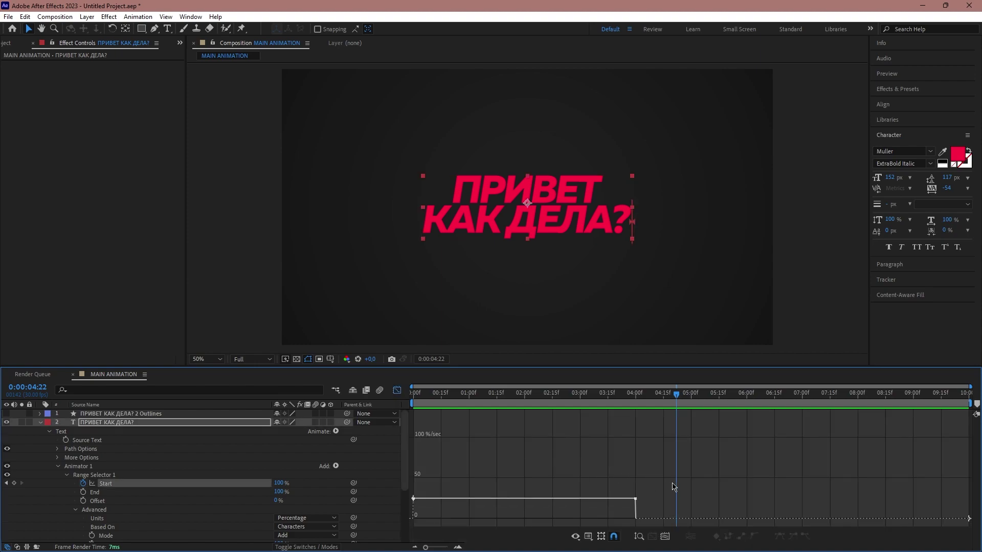
drag(717, 473, 393, 530)
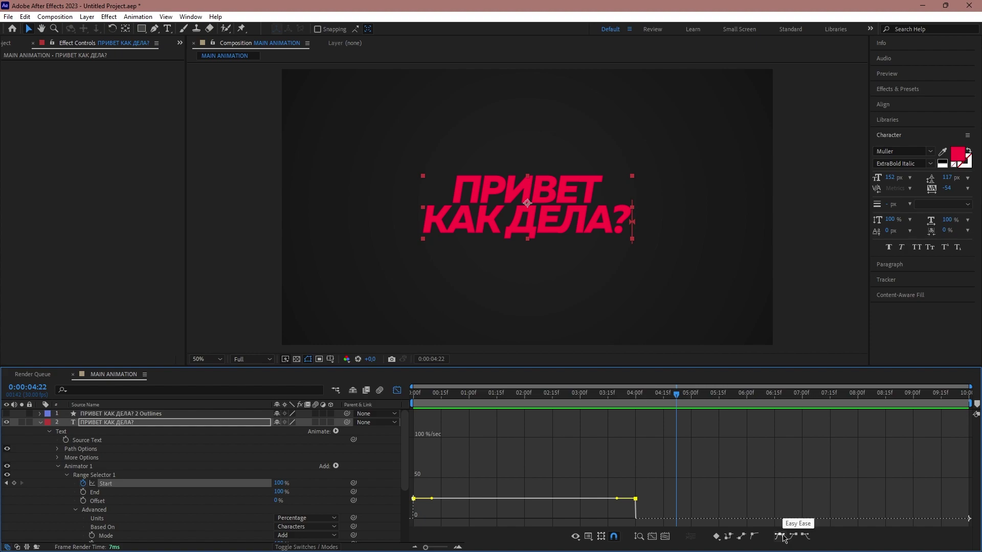
click(784, 538)
drag(598, 519, 546, 519)
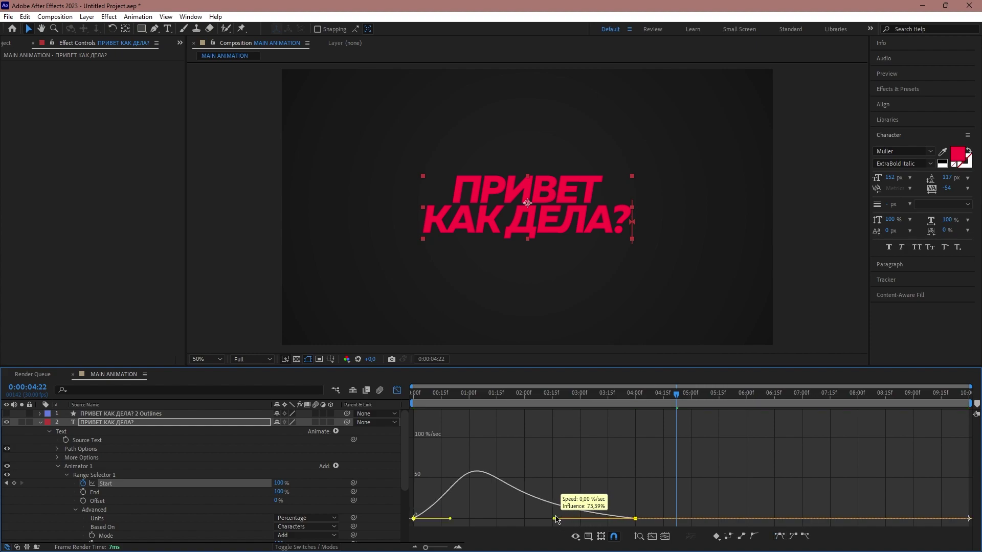
mouse_move(450, 519)
mouse_down()
mouse_move(500, 519)
mouse_move(475, 519)
mouse_up()
click(396, 392)
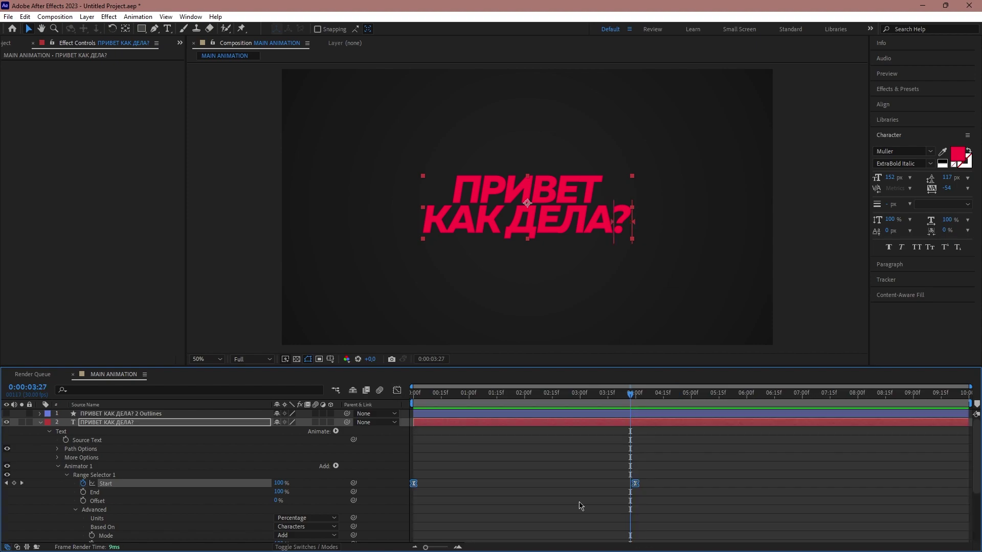
click(40, 422)
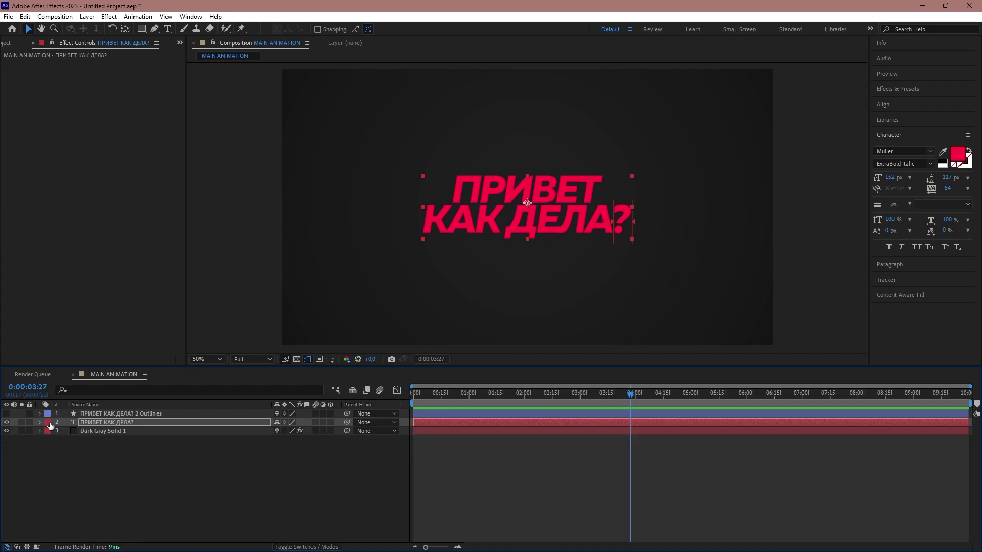
- Show the outlines layer again and preview the combined animation from the first frame
click(6, 422)
key(Home)
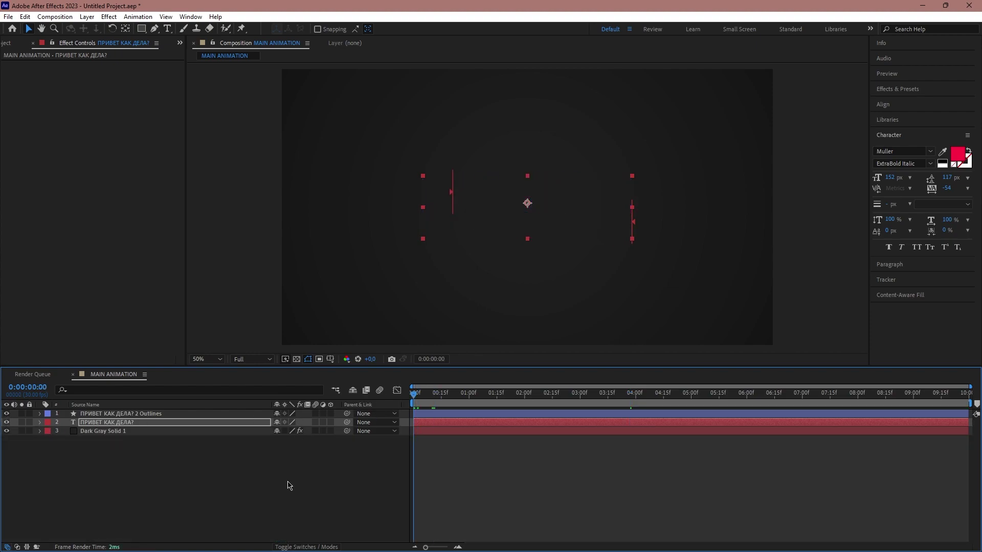
click(280, 487)
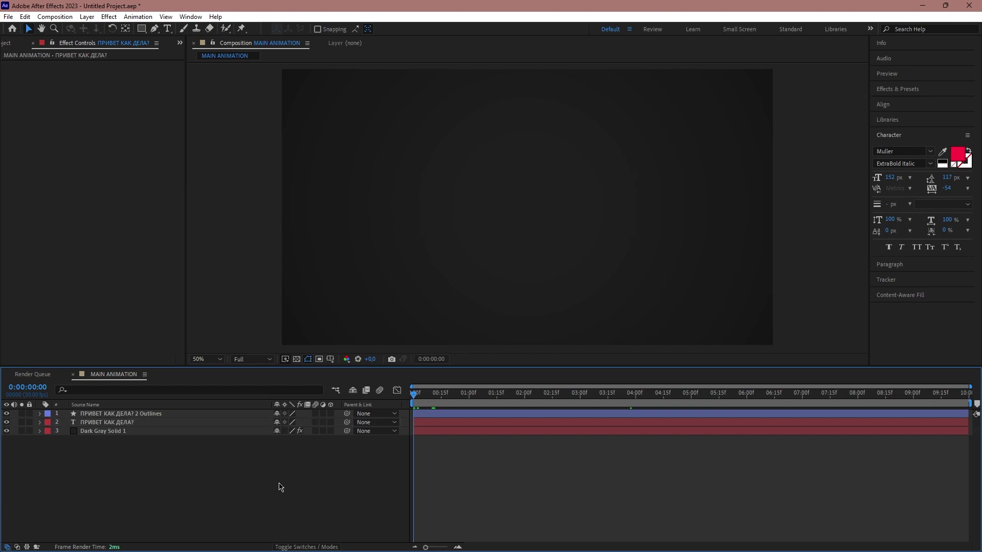
key(space)
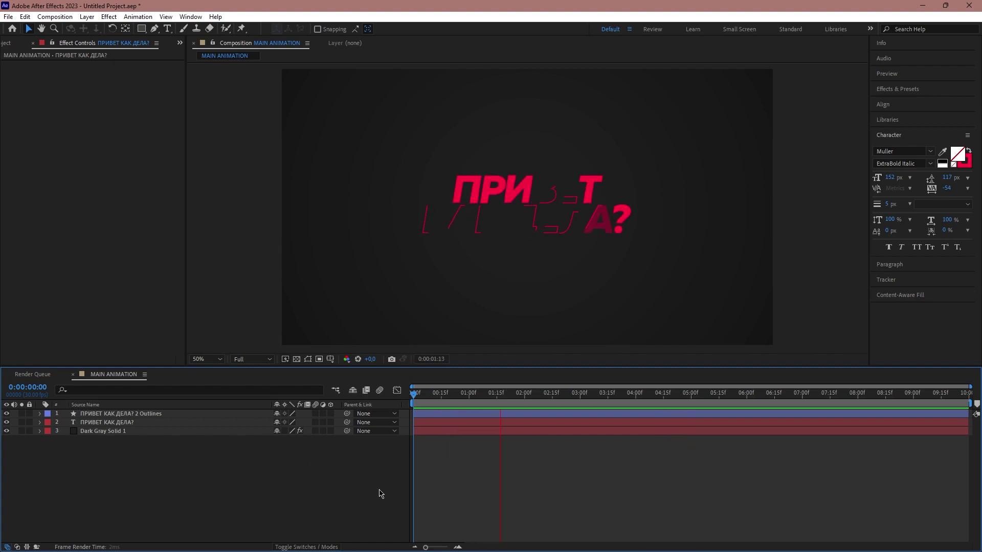
key(space)
- Delay the filled text layer's start, then make both text layers 3D
click(463, 421)
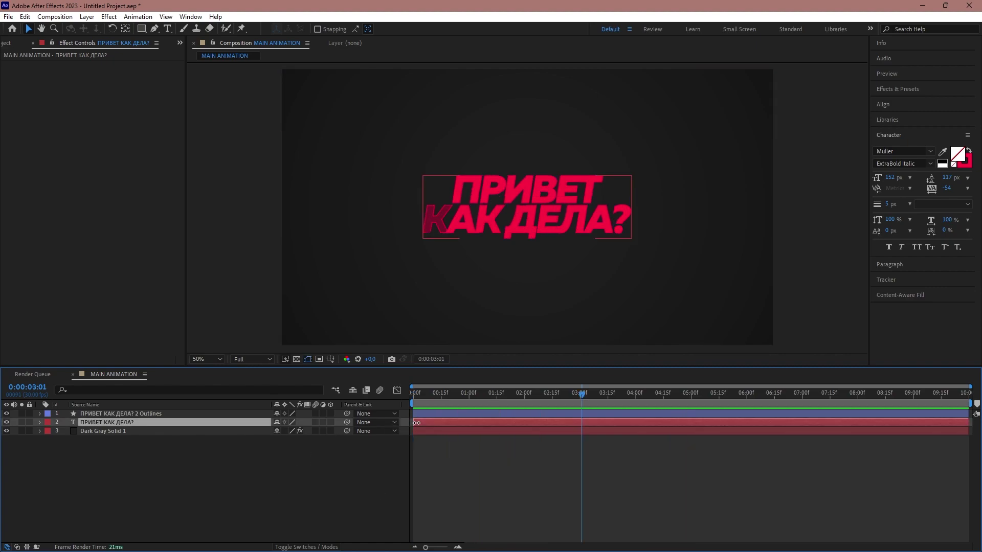
key(space)
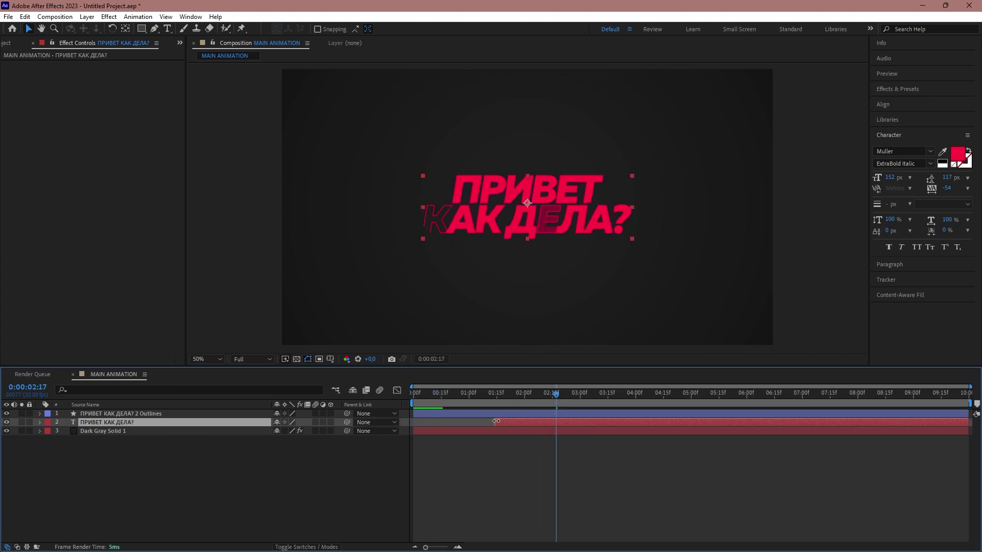
drag(467, 423, 489, 423)
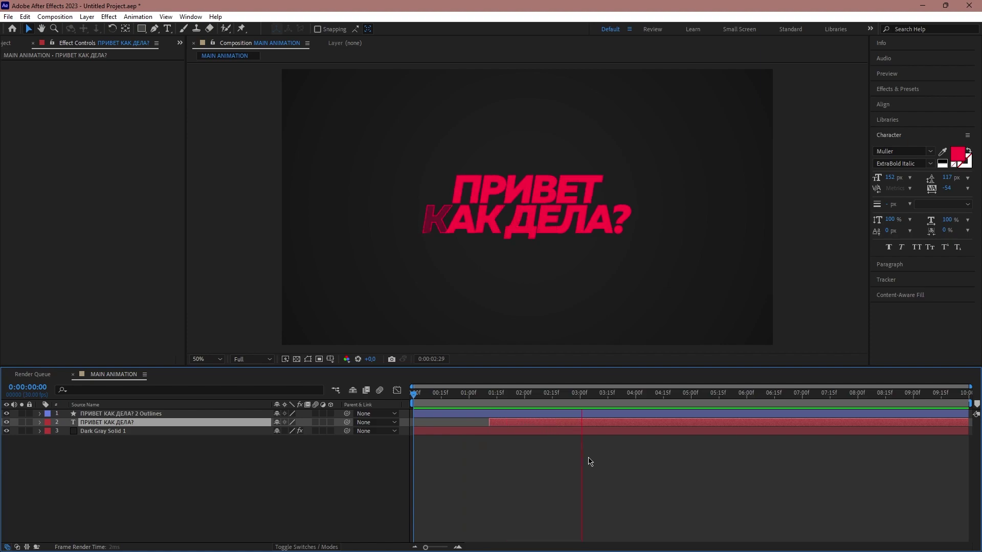
key(space)
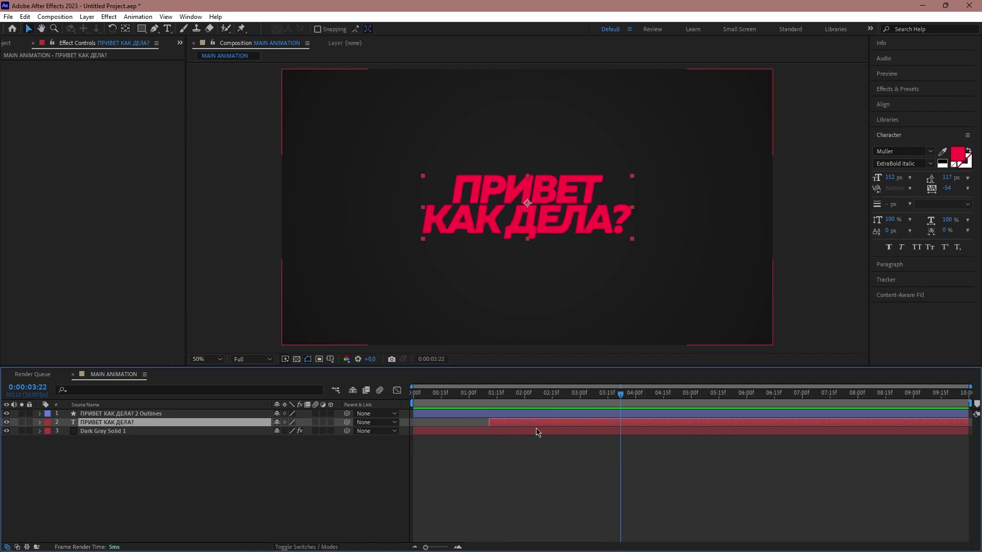
shift+click(146, 415)
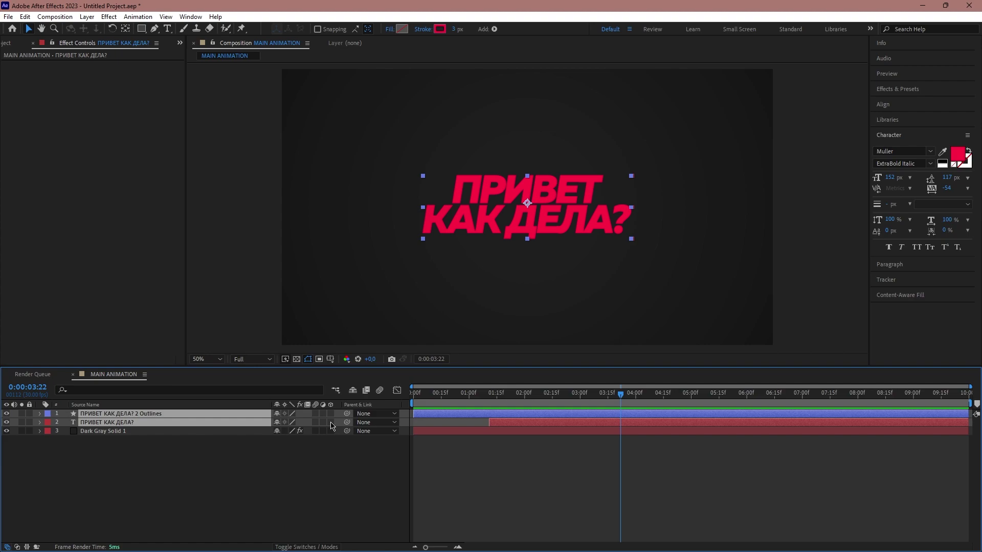
click(331, 423)
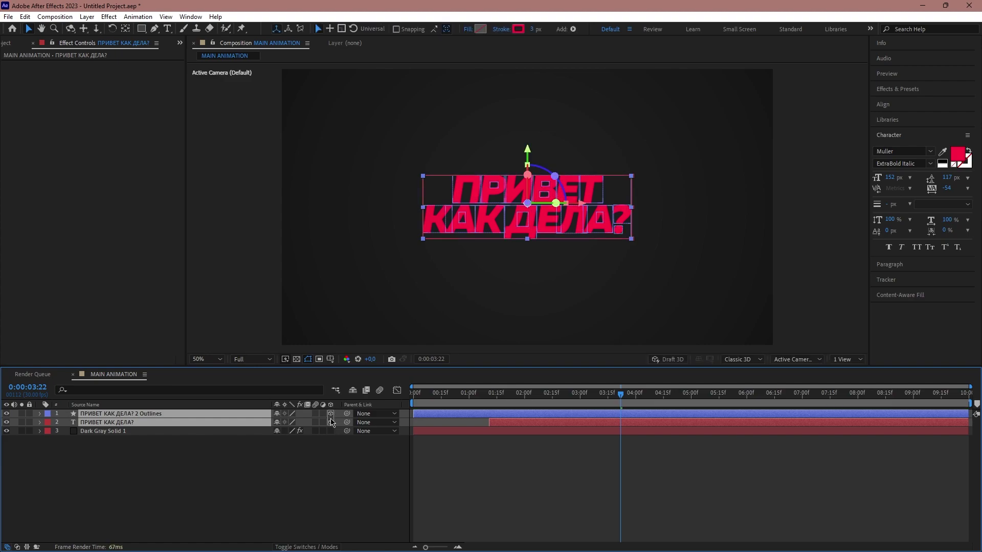
- Pre-compose the outline text into 'ПРИВЕТ КАК ДЕЛА? 2 Outlines Comp 1' and make it 3D
click(149, 415)
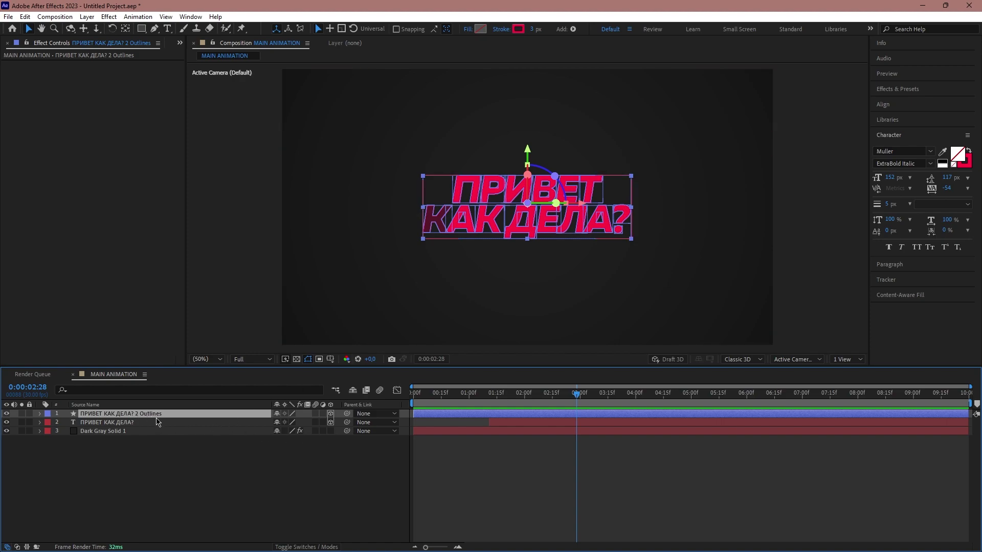
key(ctrl+shift)
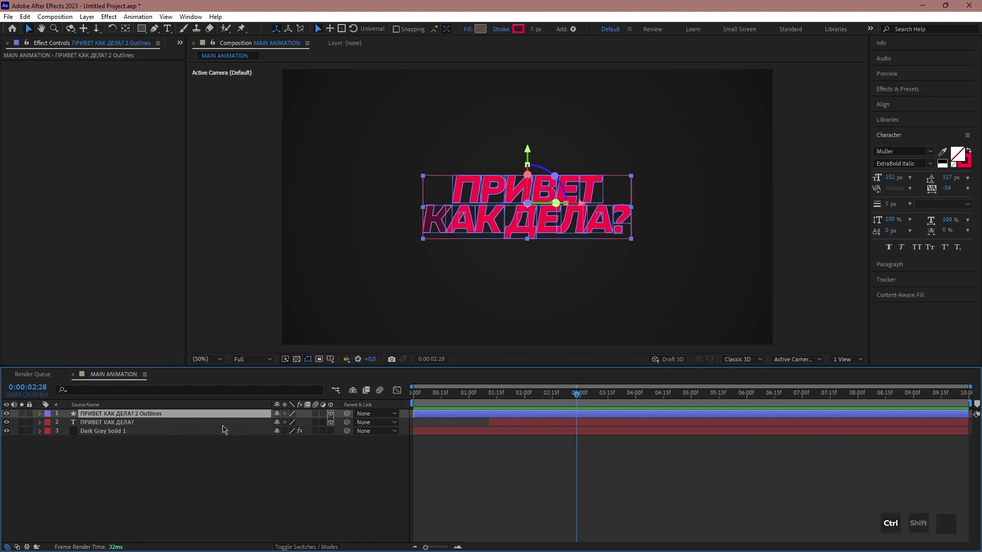
key(ctrl+shift+c)
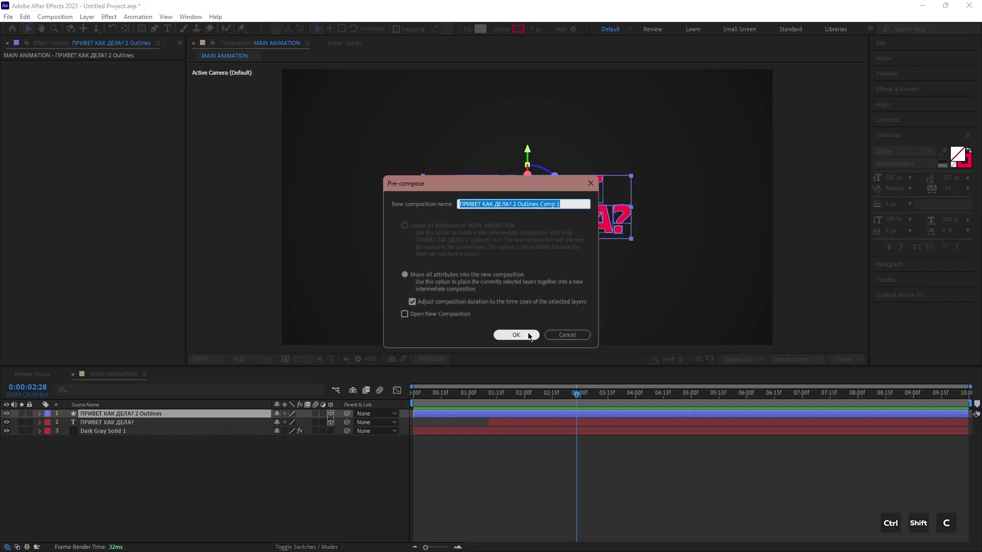
click(526, 336)
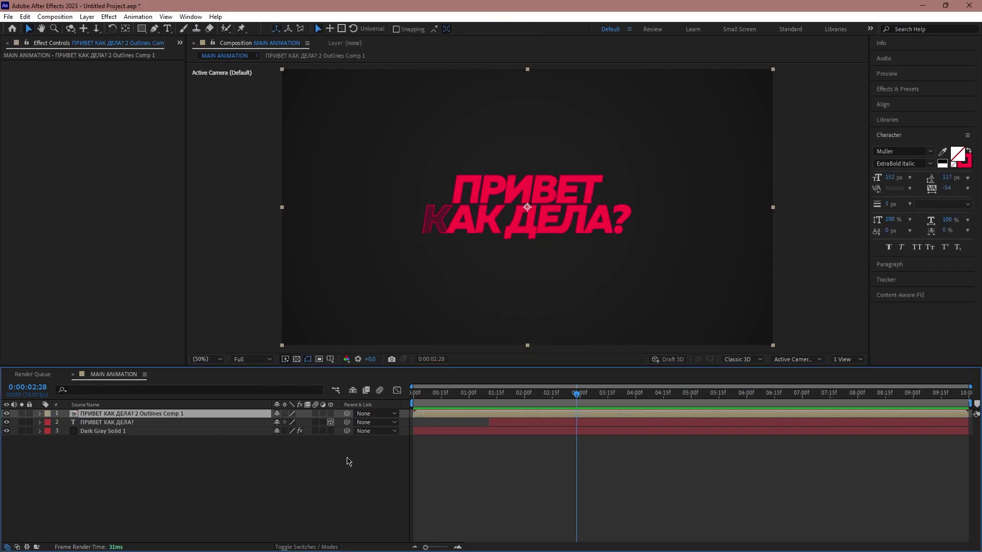
click(331, 415)
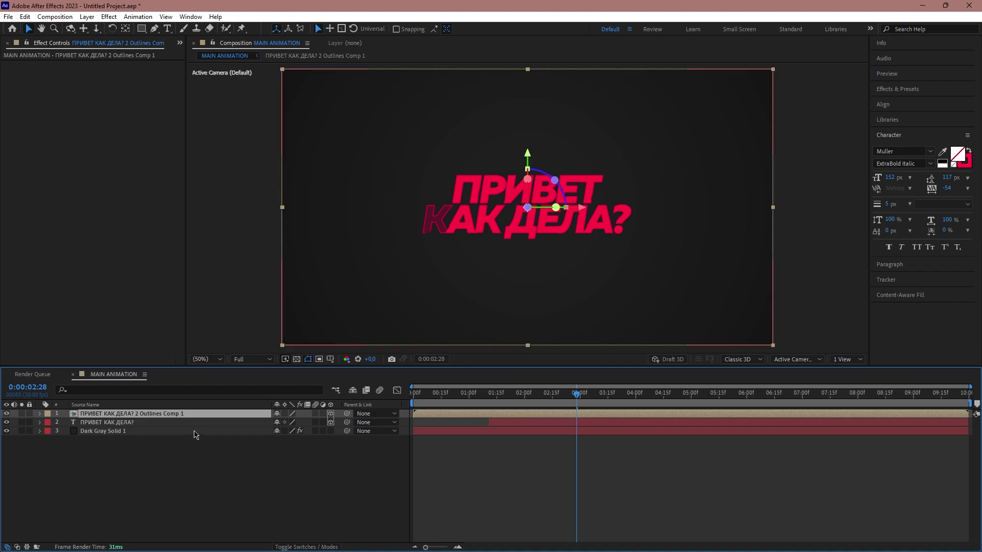
click(179, 417)
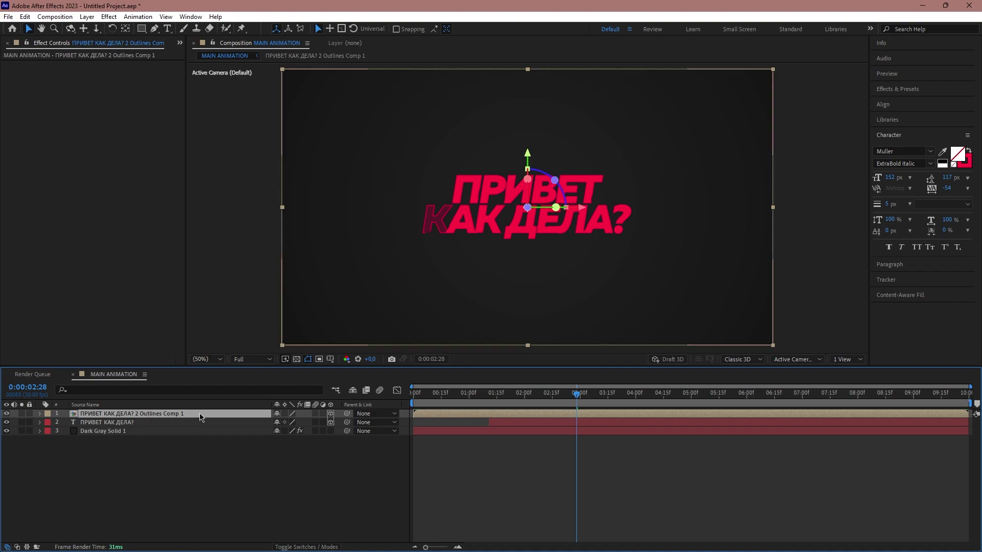
- Duplicate the outline precomp and set the copy's Position Z to -200
key(ctrl+d)
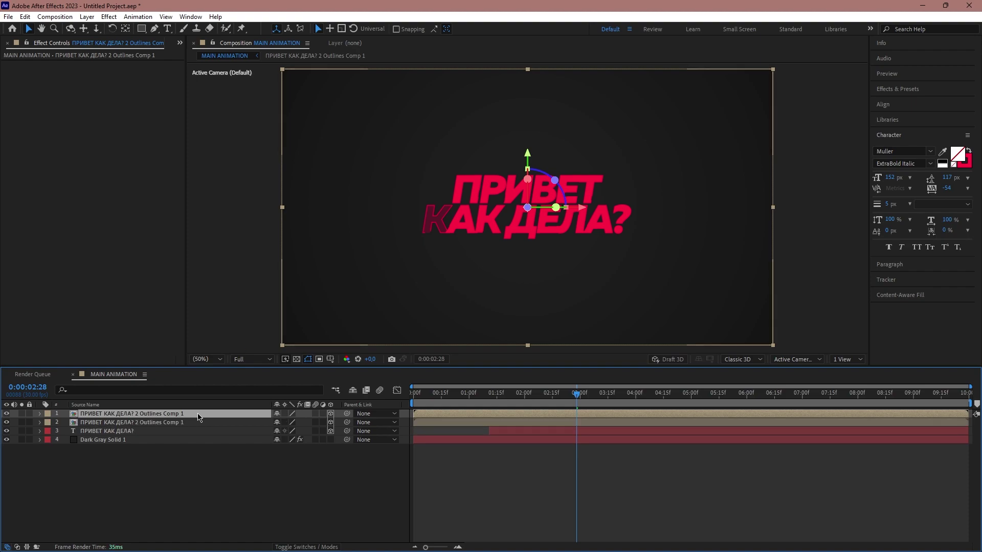
key(p)
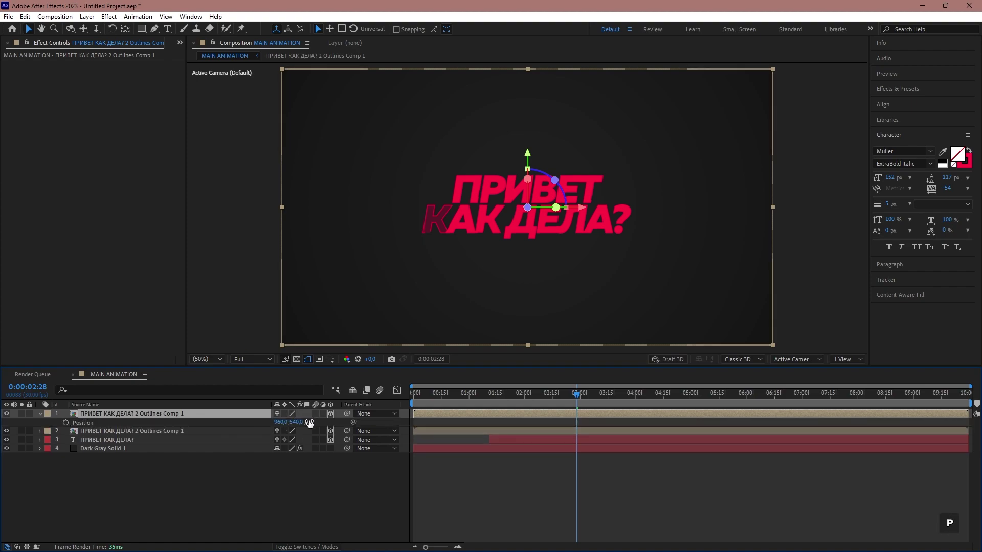
click(309, 422)
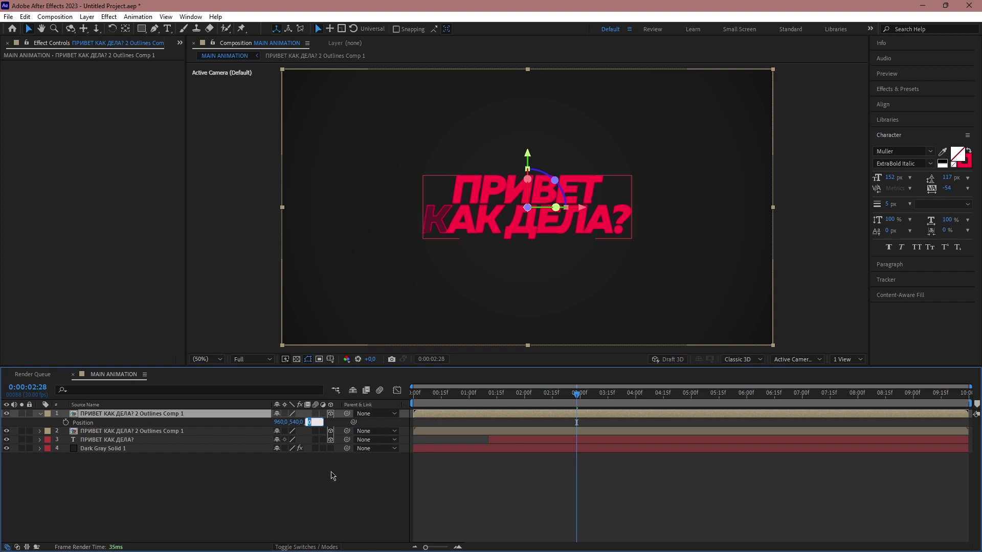
text(-200)
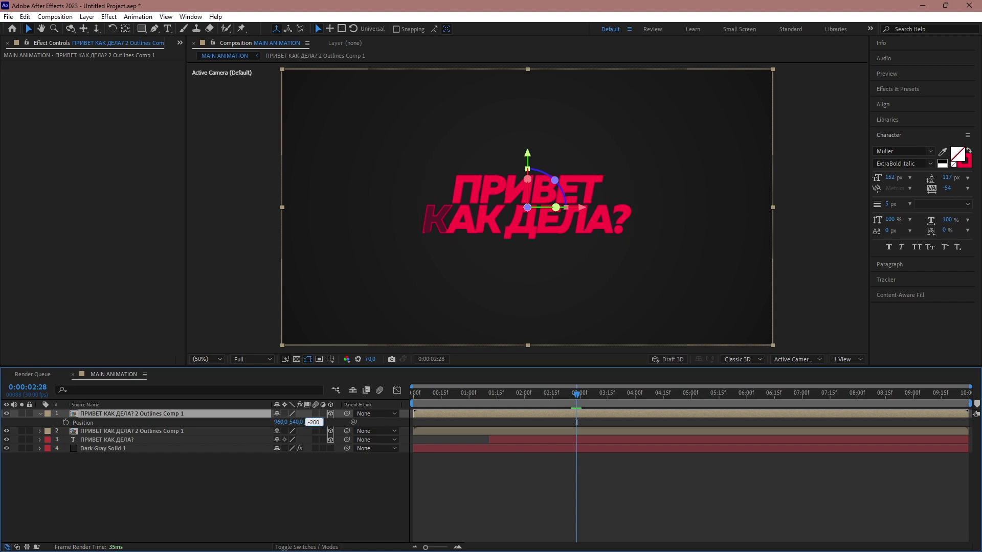
key(Return)
click(179, 415)
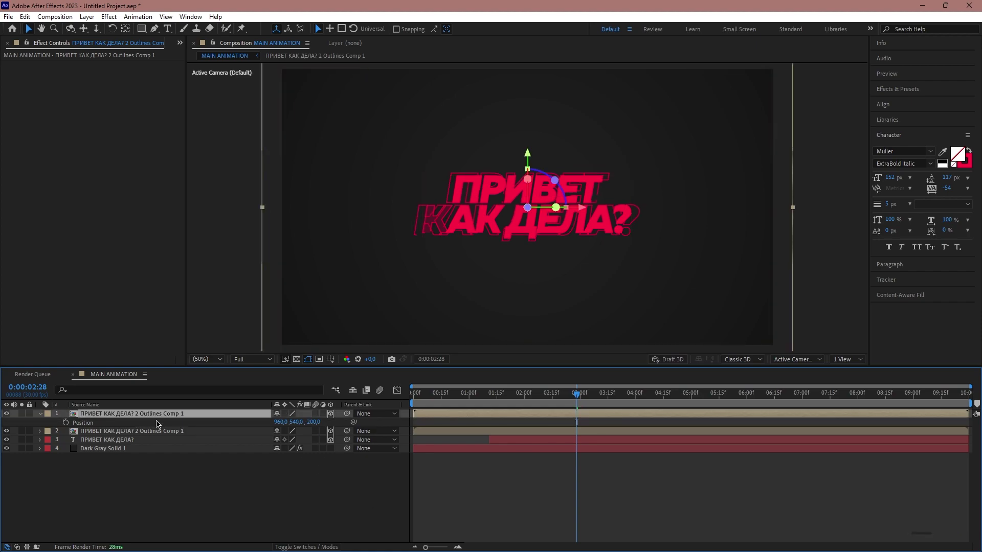
- Add two more outline copies at Position Z -400 and -600
key(ctrl+d)
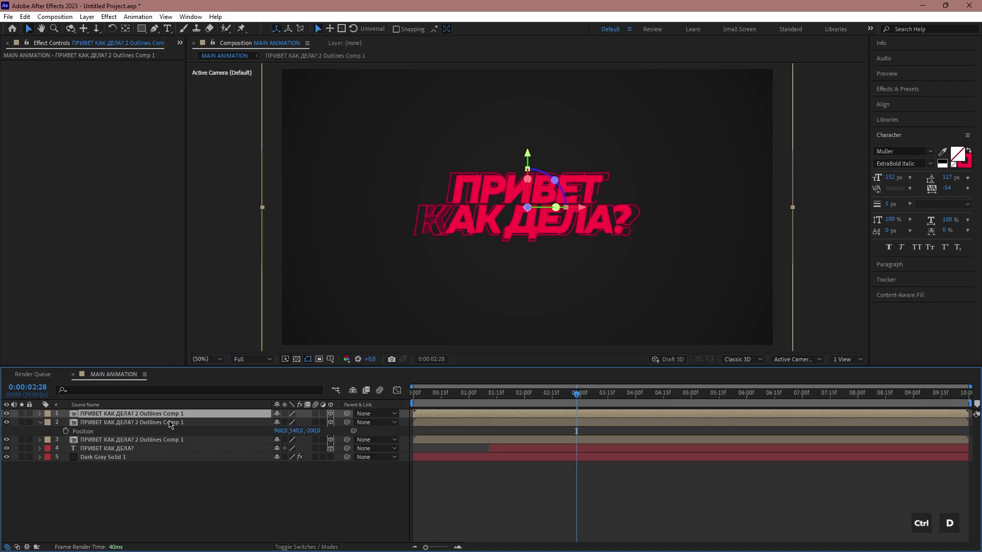
key(p)
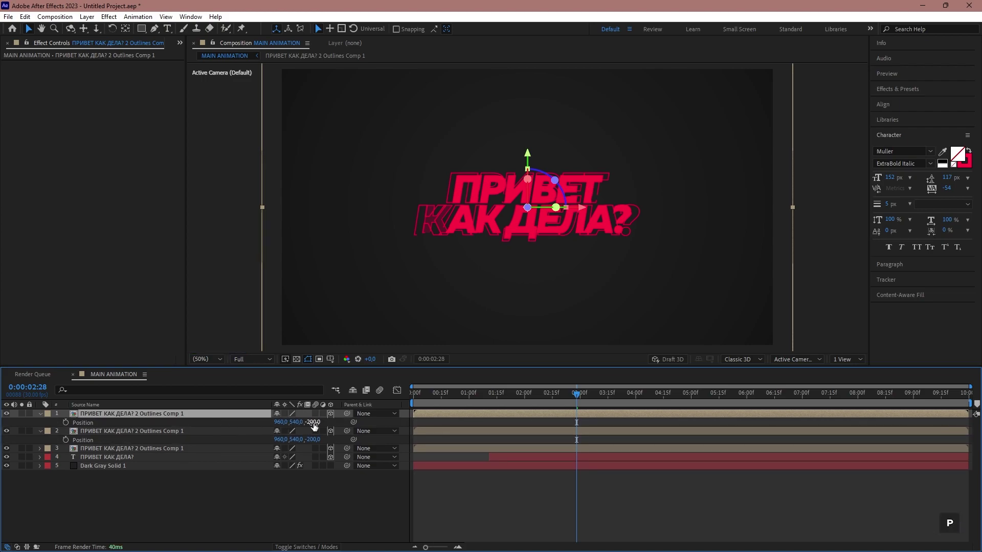
click(313, 423)
text(-400)
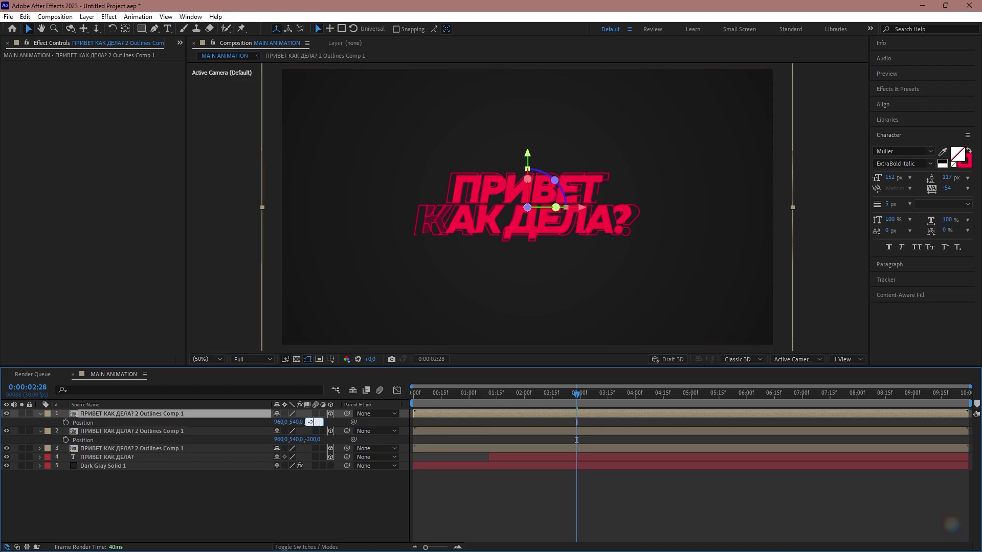
click(287, 505)
click(128, 414)
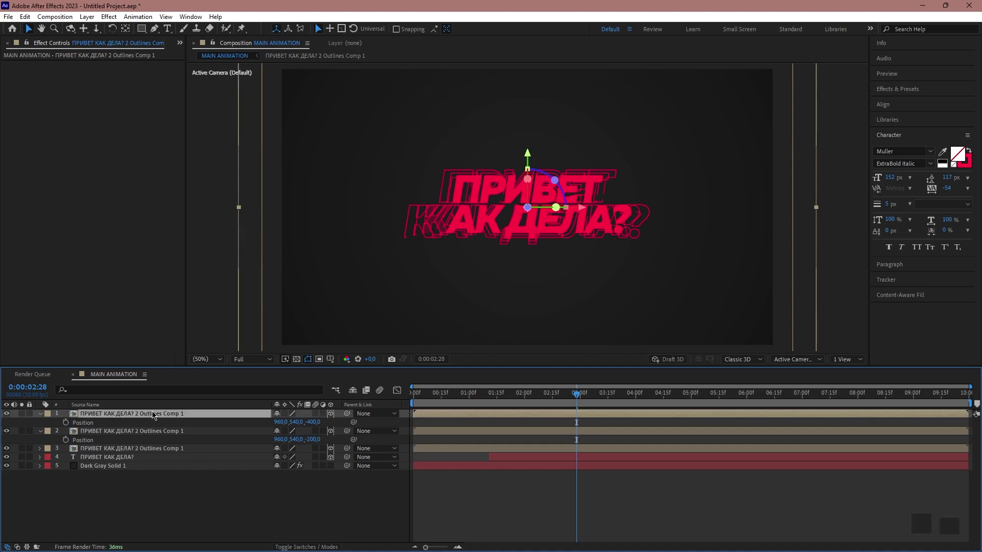
key(ctrl+d)
key(p)
click(313, 422)
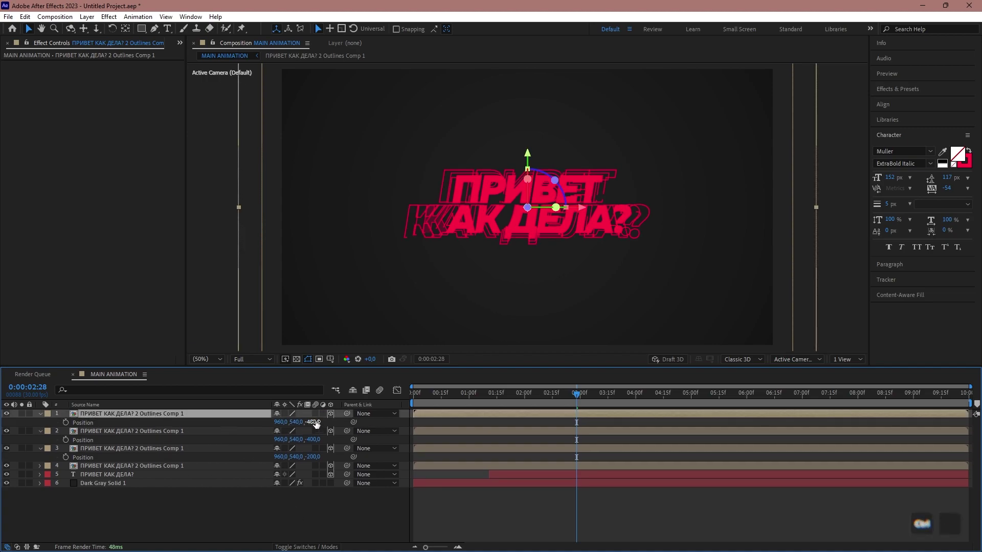
text(00)
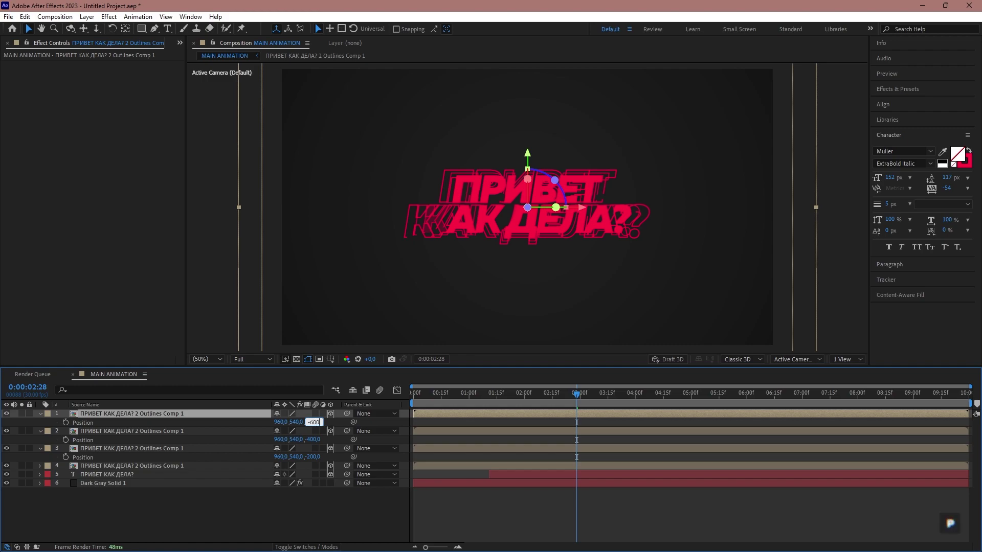
click(349, 503)
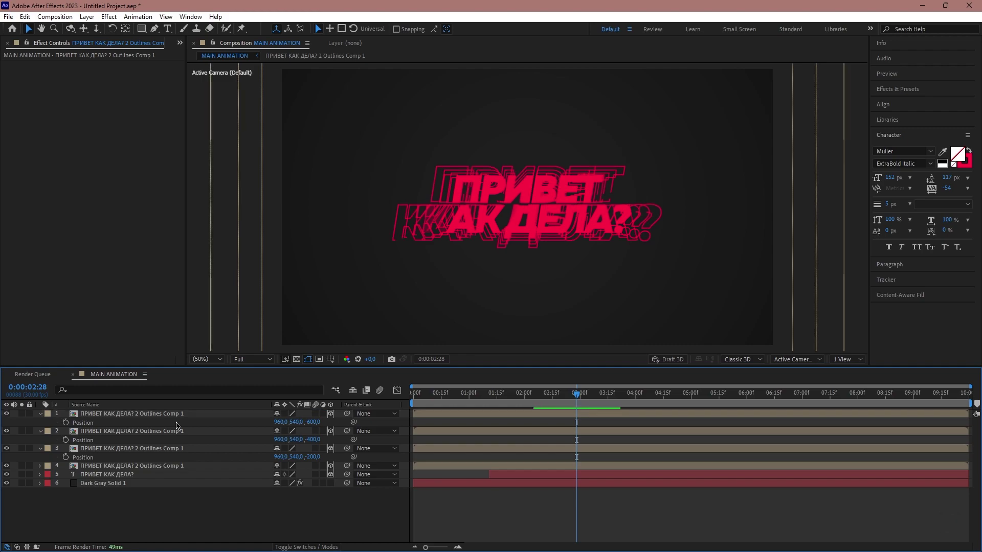
click(177, 424)
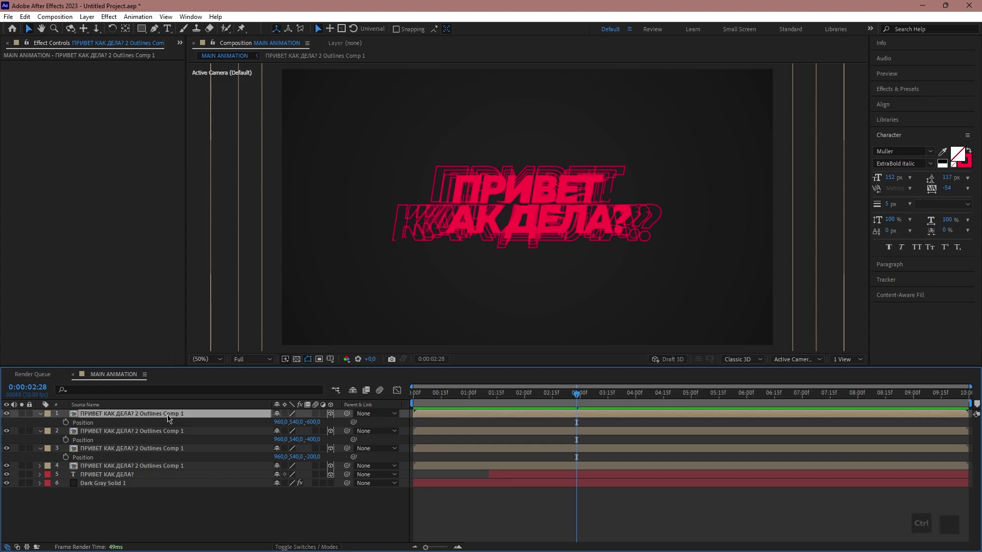
- Duplicate the outline copy twice more, placing them at Z -800 and -1000
key(ctrl+d)
key(p)
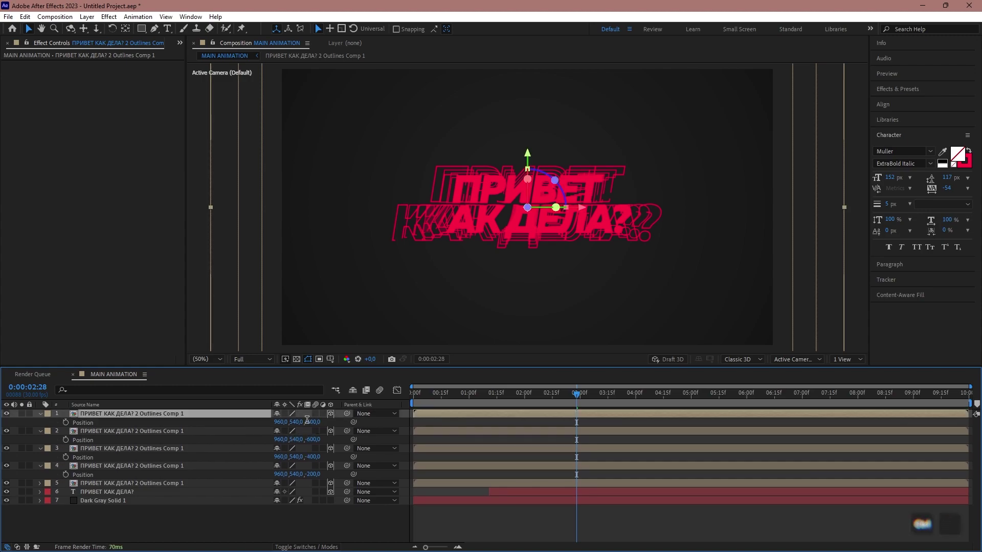
click(313, 423)
text(-8)
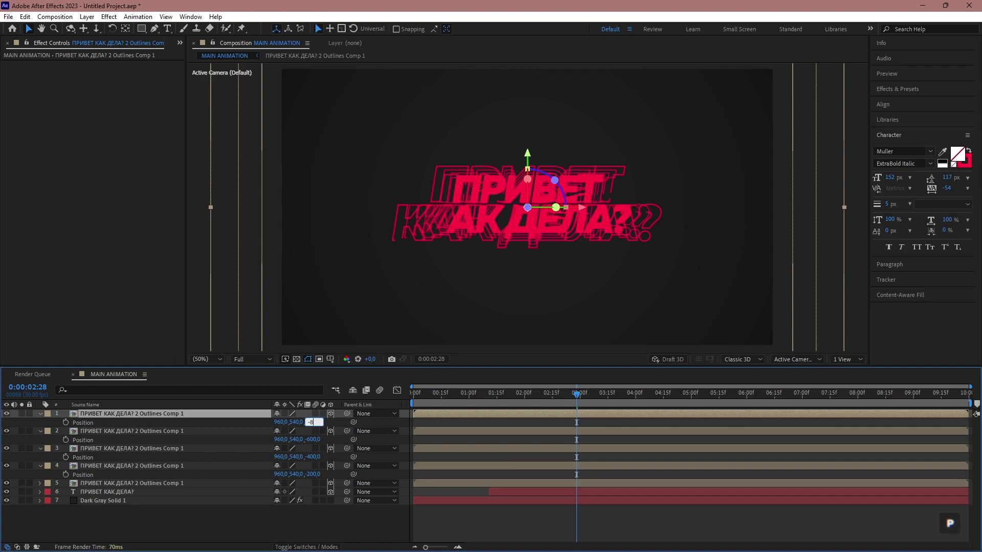
key(Return)
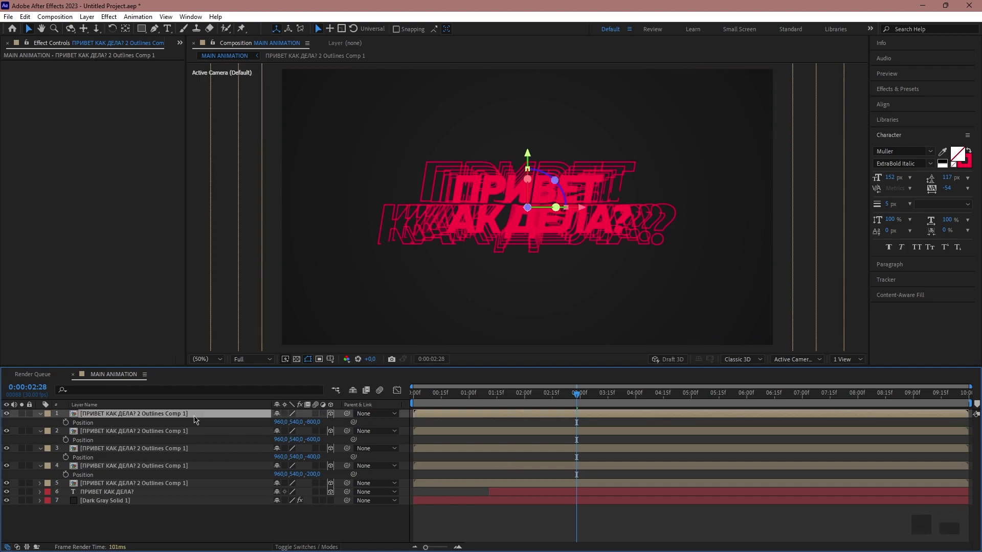
key(ctrl+d)
key(p)
click(313, 422)
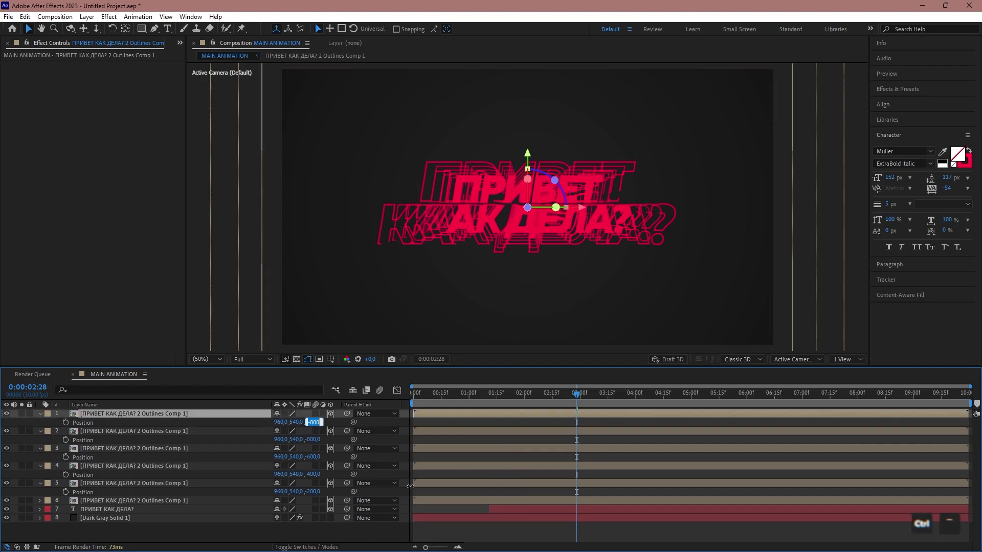
text(-100)
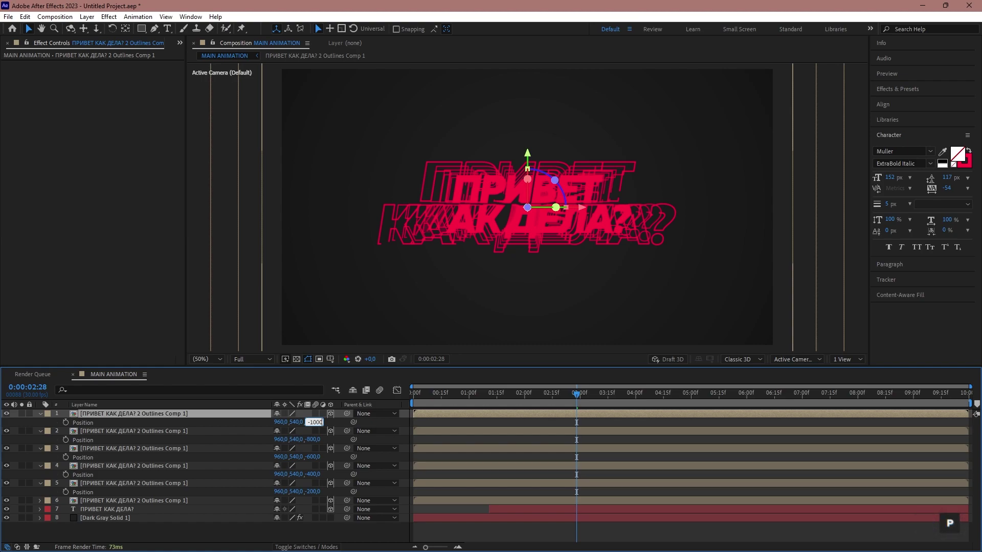
text(0)
key(Return)
- Add outline copies at Z -1200, -1400 and -1600
key(ctrl+d)
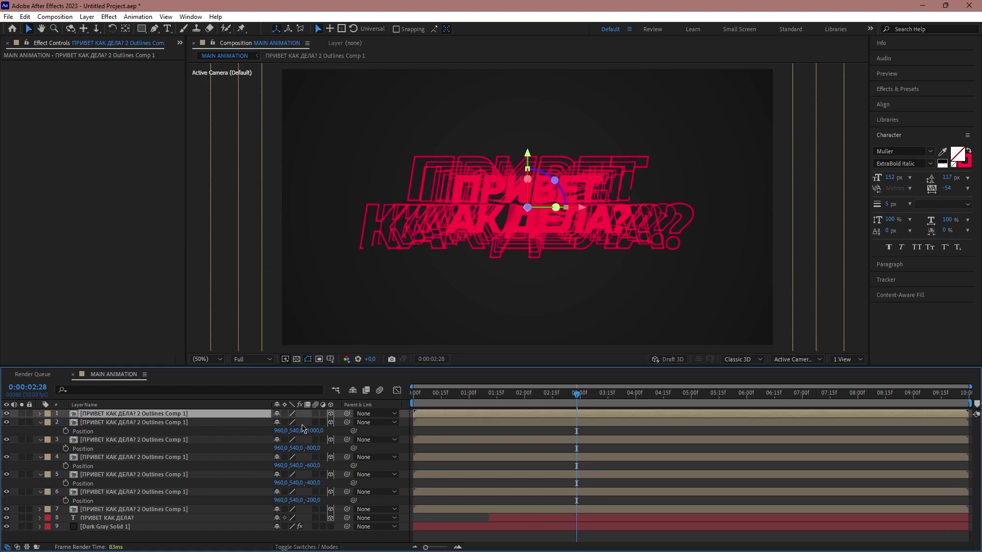
click(312, 422)
text(-1200)
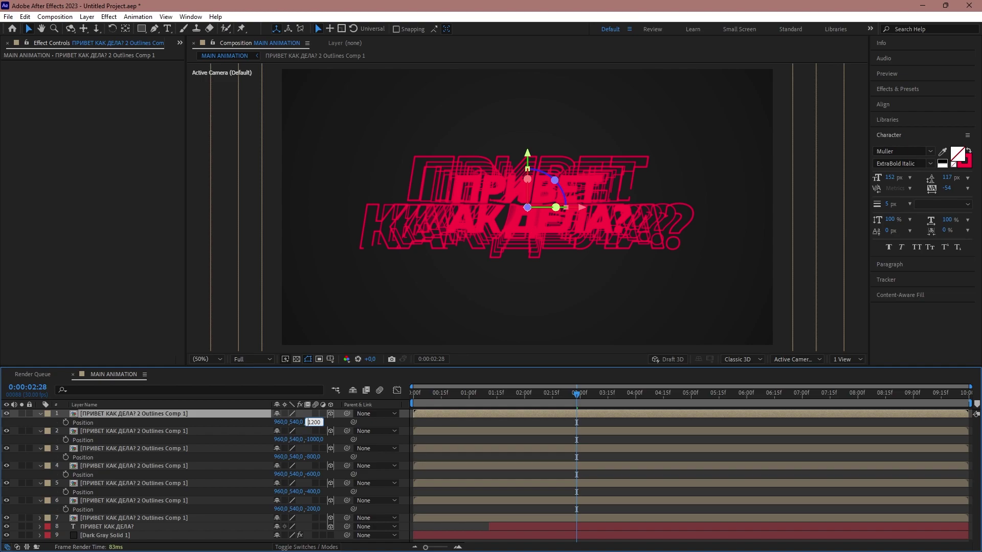
key(Return)
key(ctrl+d)
click(315, 422)
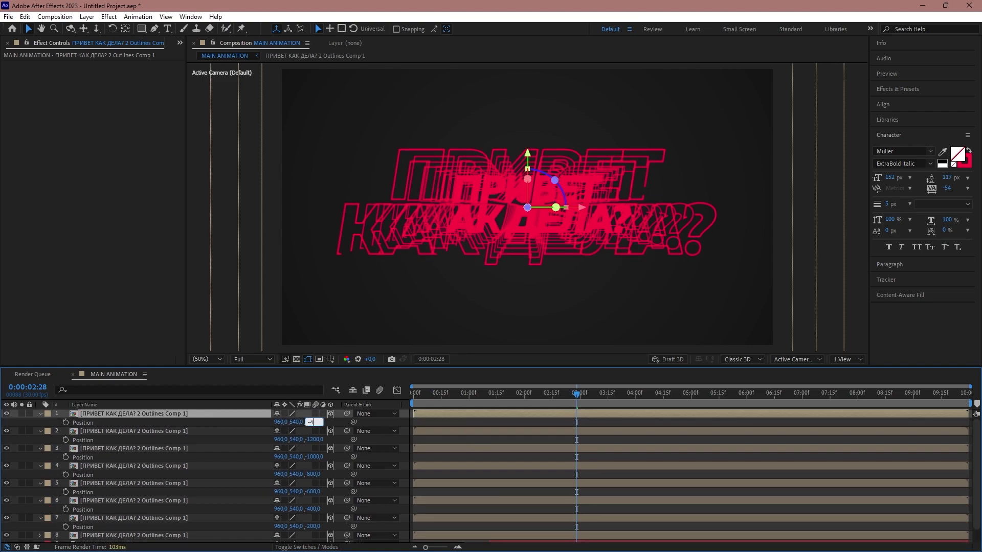
text(1400,0)
key(Return)
key(ctrl+d)
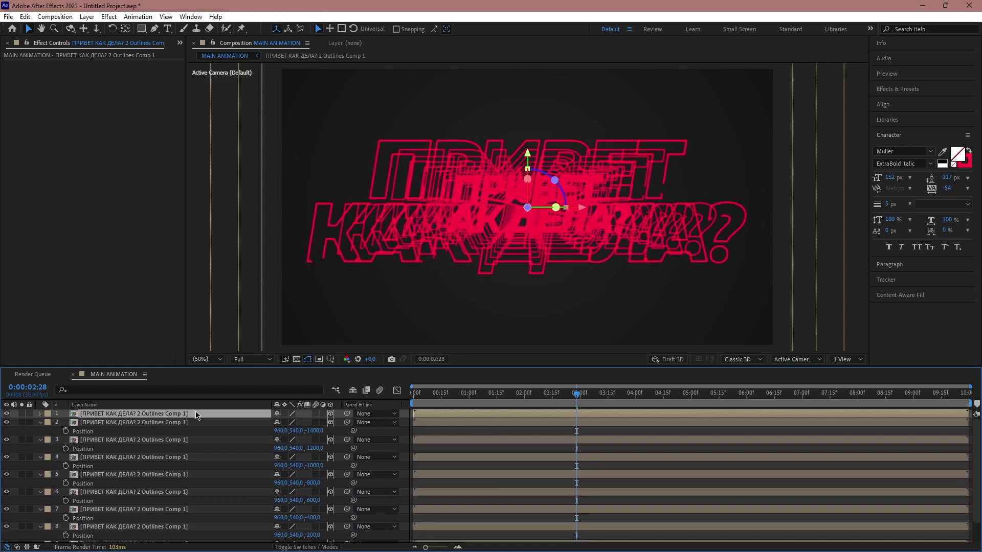
text(-1600)
key(Return)
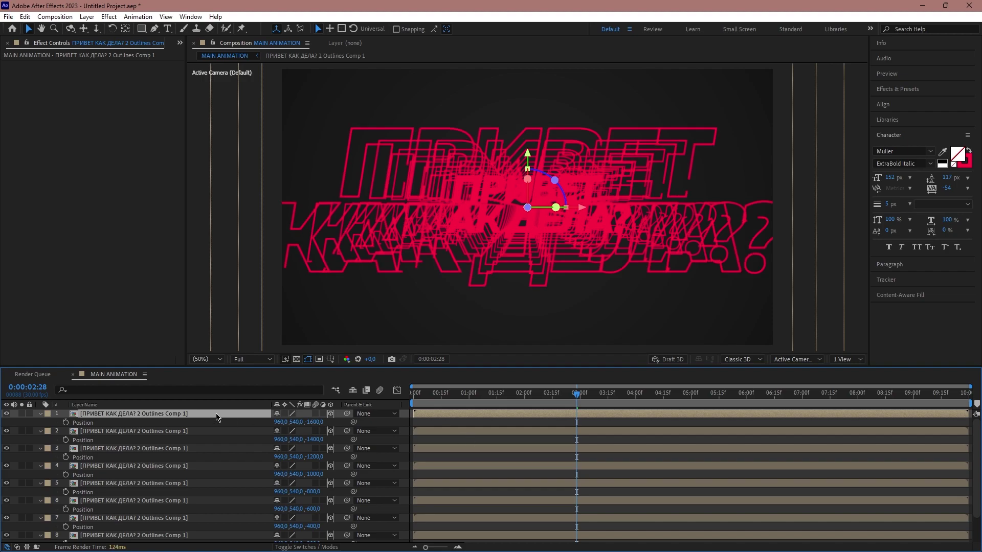
- Add outline copies at Z -1800 and -2000
key(ctrl+d)
click(315, 422)
key(Return)
key(ctrl+d)
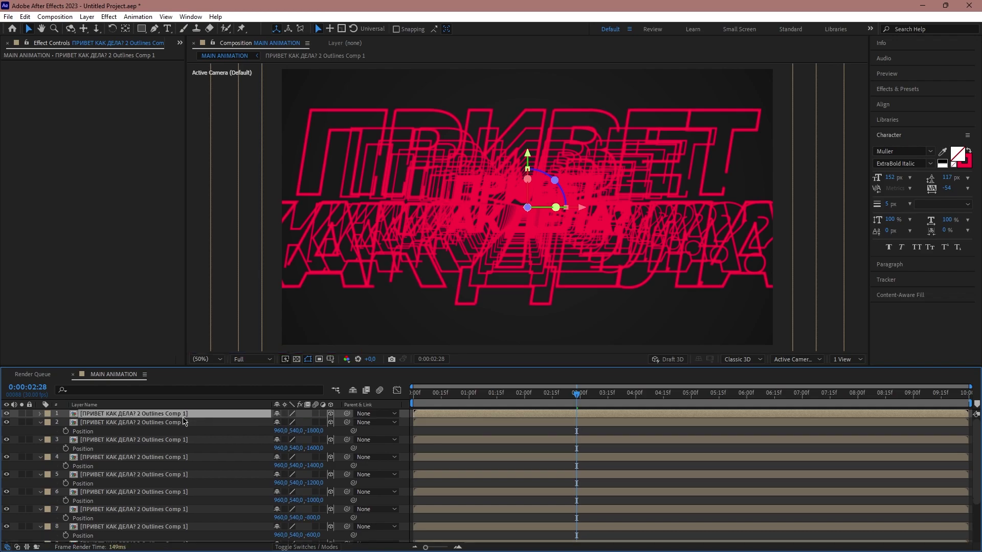
click(315, 423)
text(-2000)
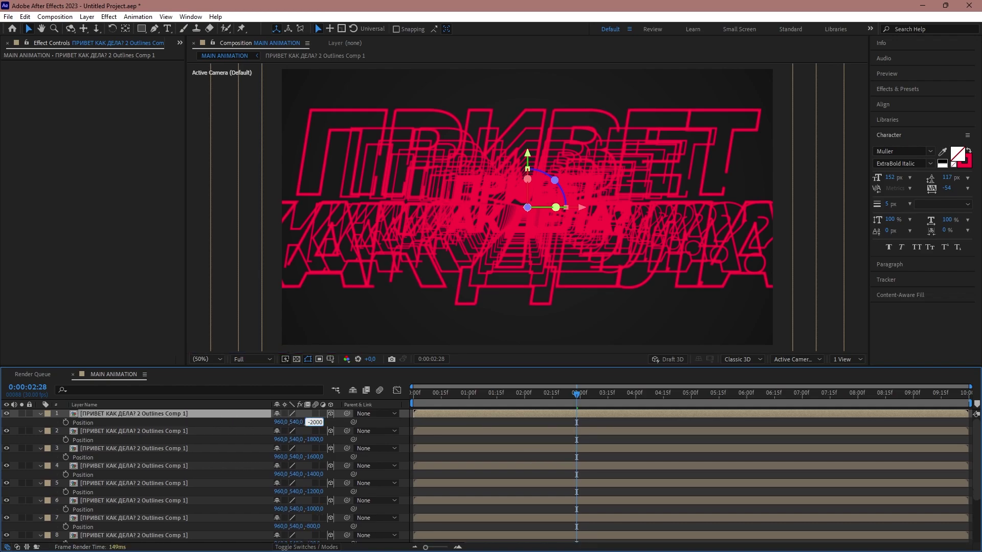
key(Return)
- Add the final outline copies at Z -2200 and -2400
key(ctrl+d)
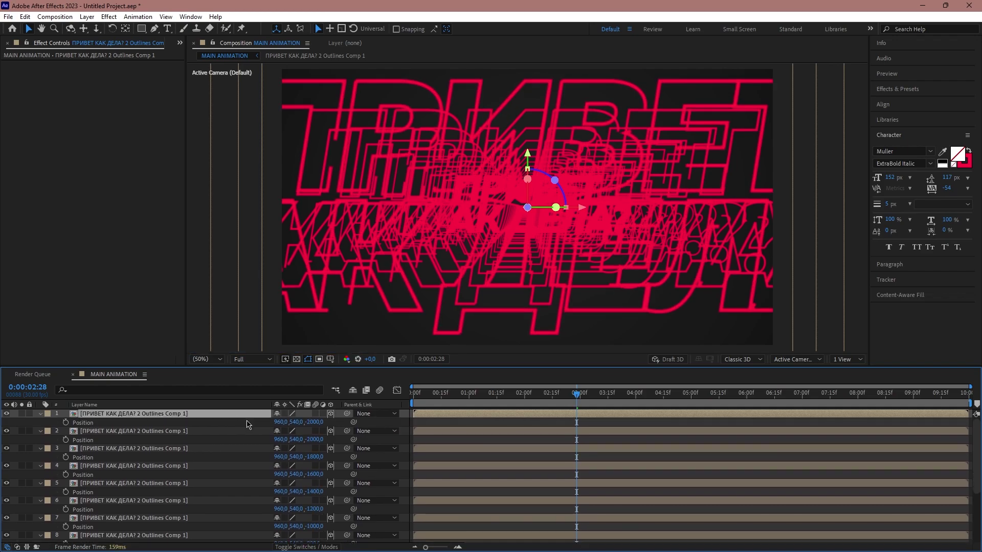
click(314, 422)
text(-2)
key(Return)
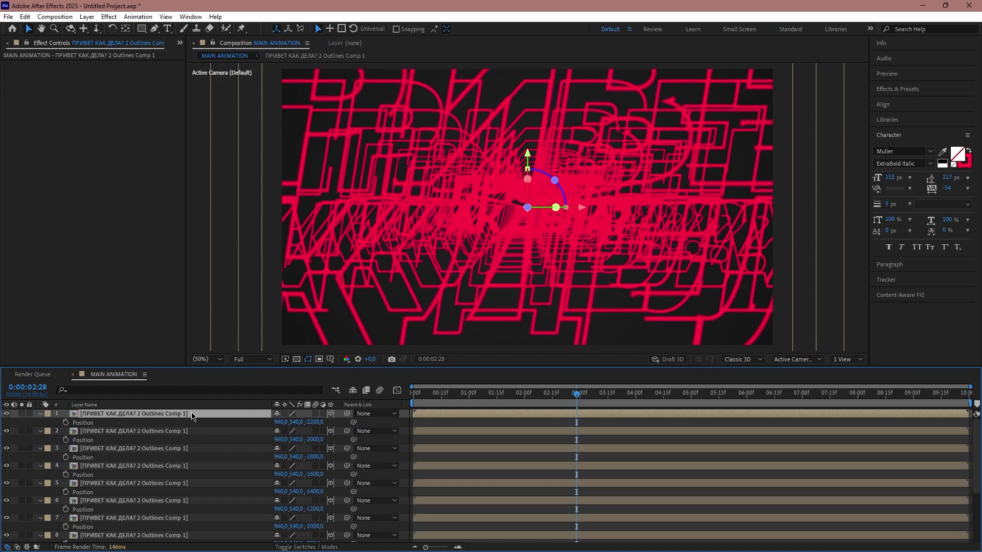
key(ctrl+d)
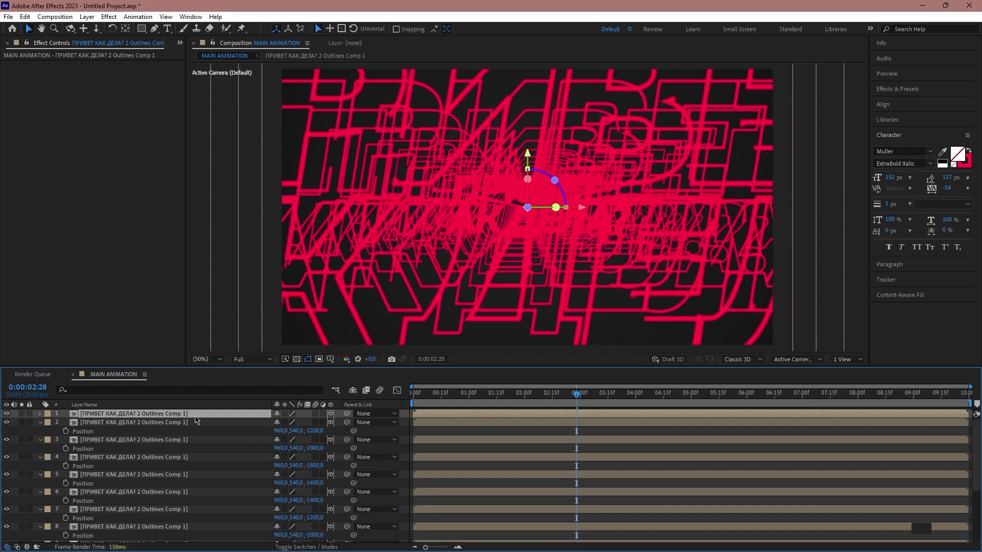
click(315, 423)
text(-2400)
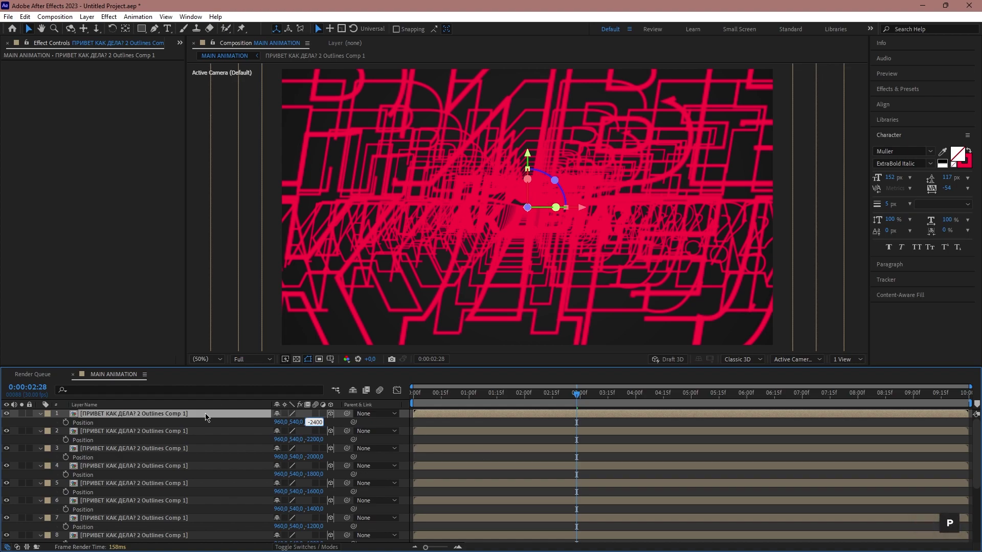
key(Return)
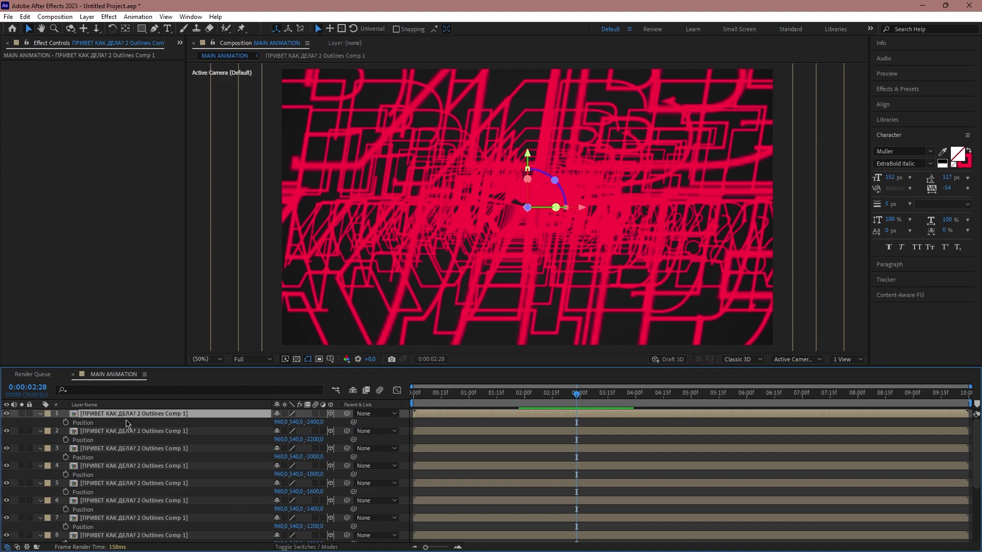
- Collapse the copies' Position properties and select all twelve outline copies
scroll(186, 433, down, 3)
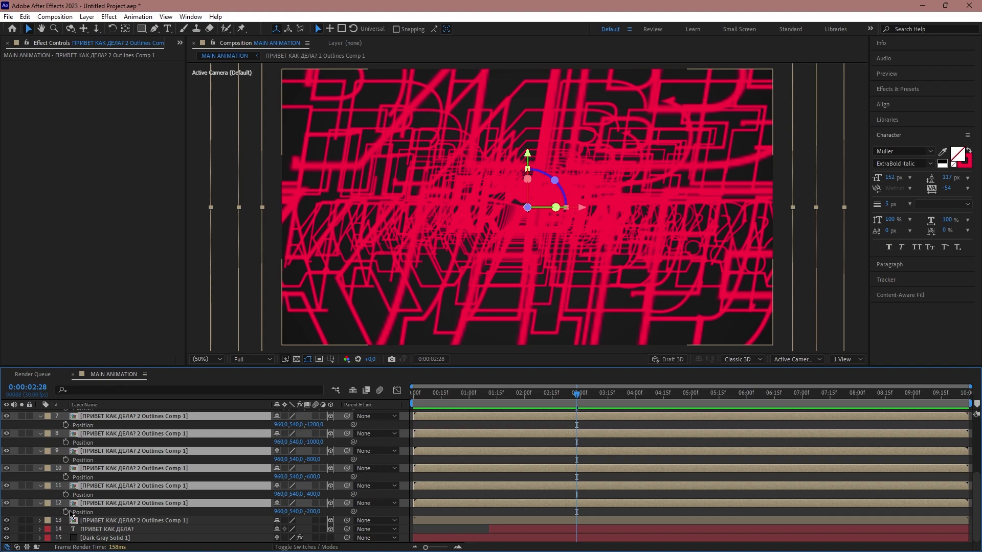
key(p)
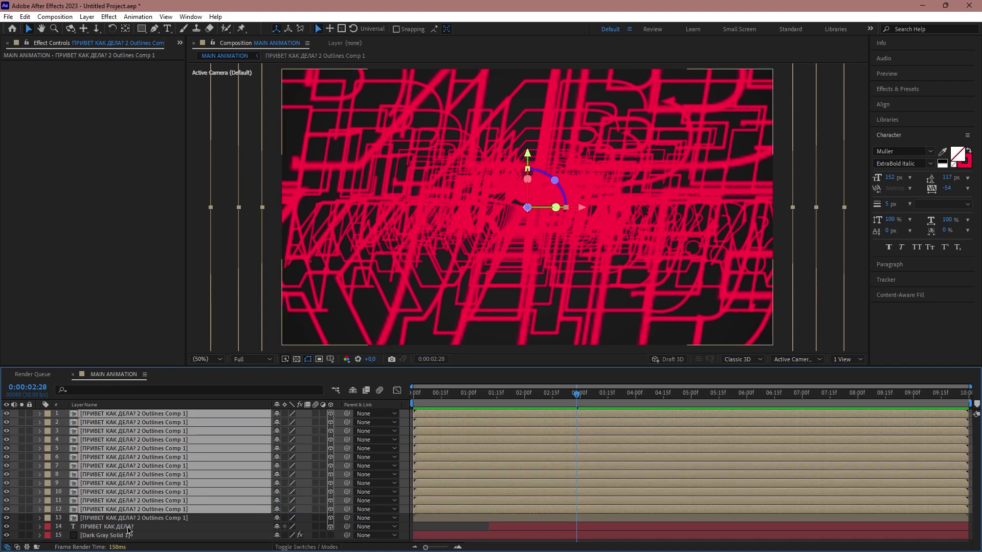
click(132, 526)
shift+click(130, 520)
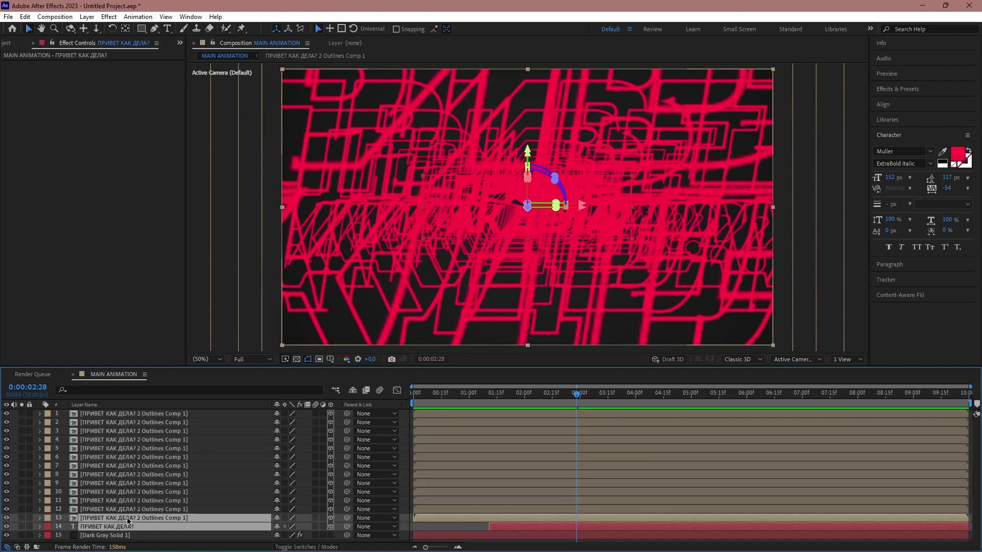
click(134, 511)
shift+click(165, 415)
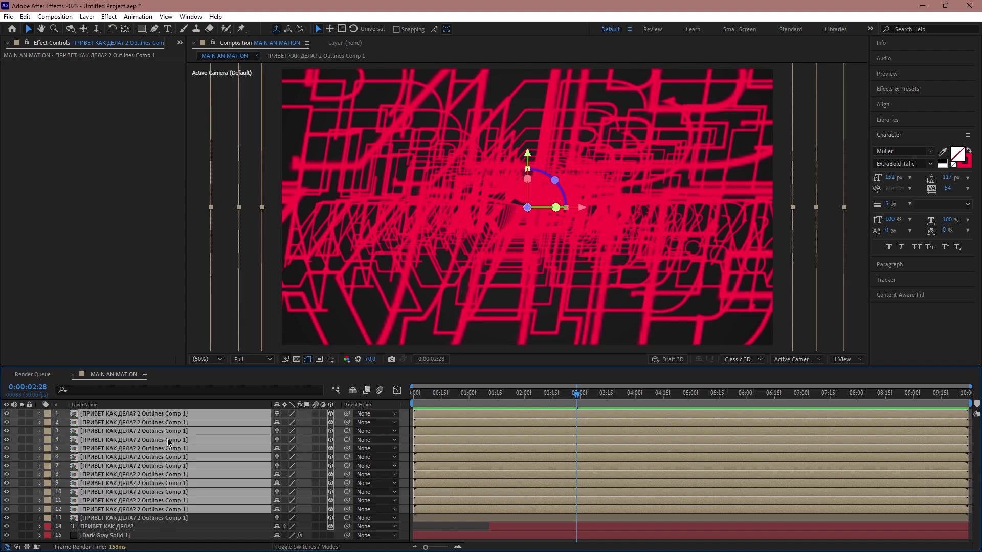
- Set the Outlines Comp 1 shape layer's stroke width to 1 px, then return to MAIN ANIMATION
double_click(183, 437)
double_click(156, 516)
click(158, 415)
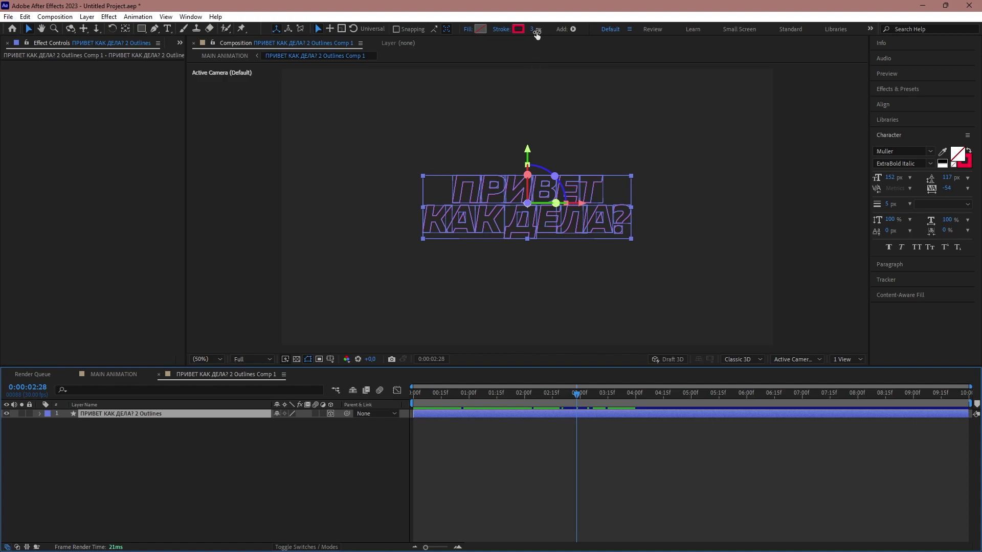
click(535, 32)
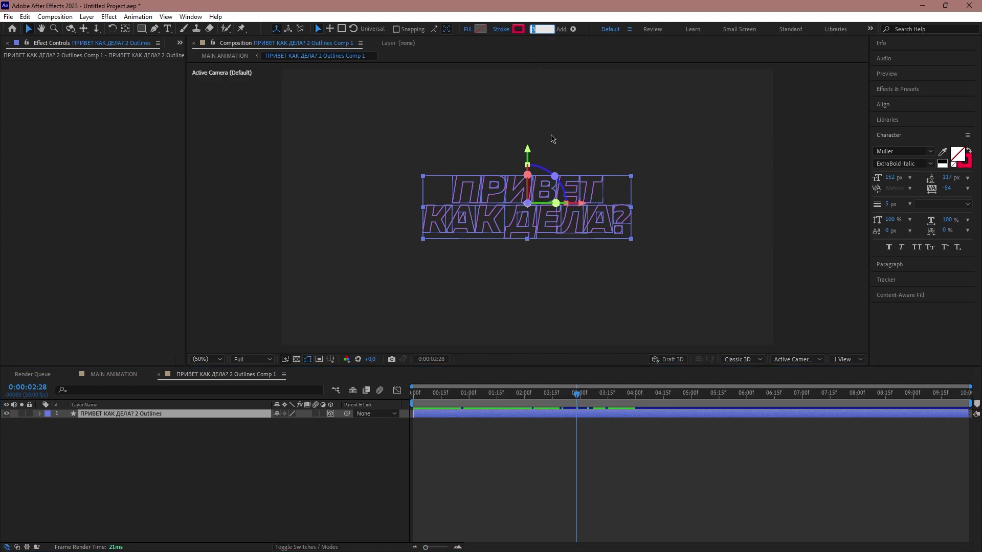
text(1)
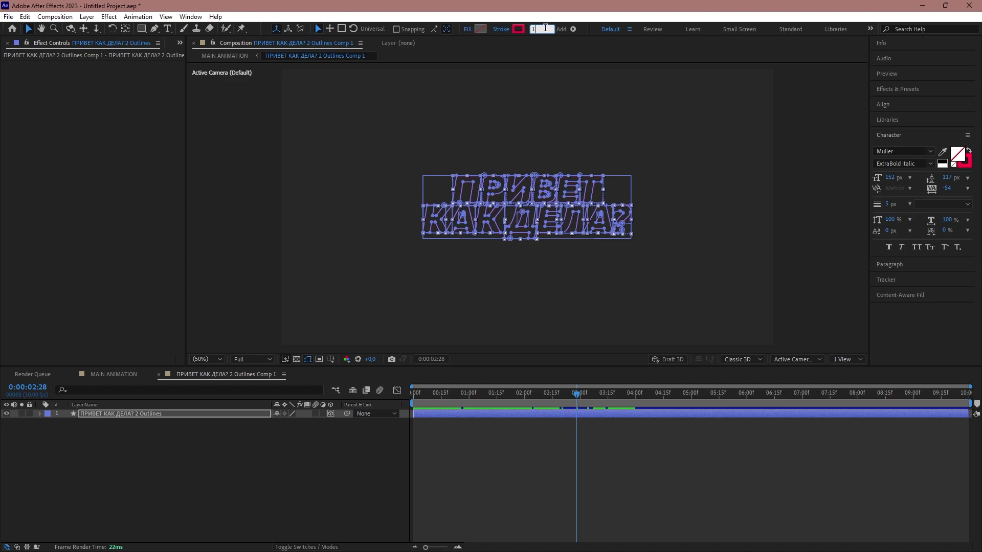
key(shift+Escape)
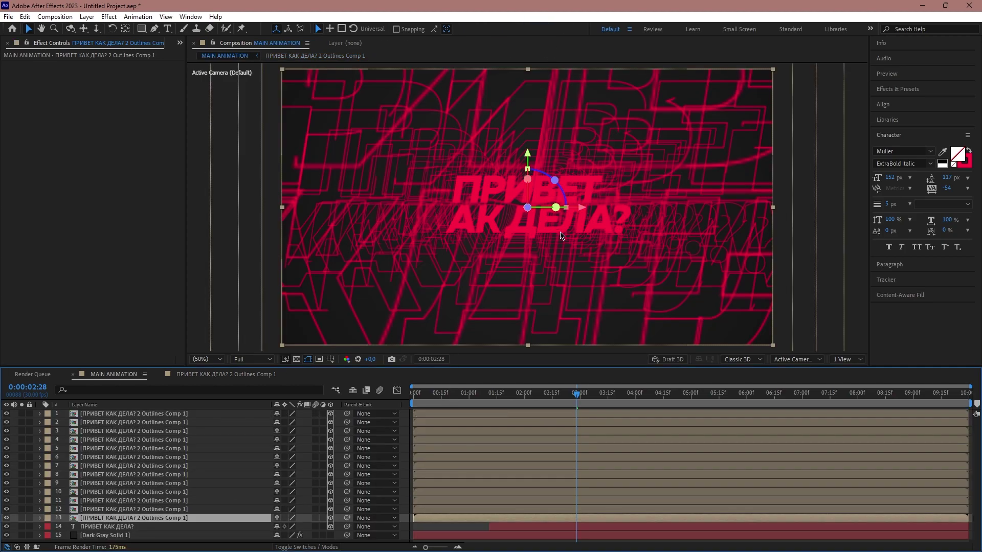
key(Home)
key(space)
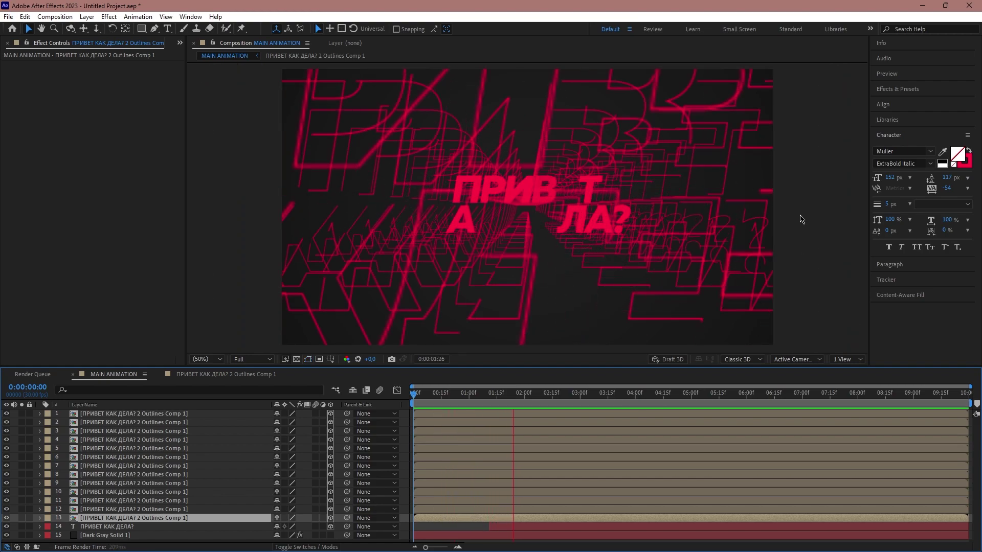
key(space)
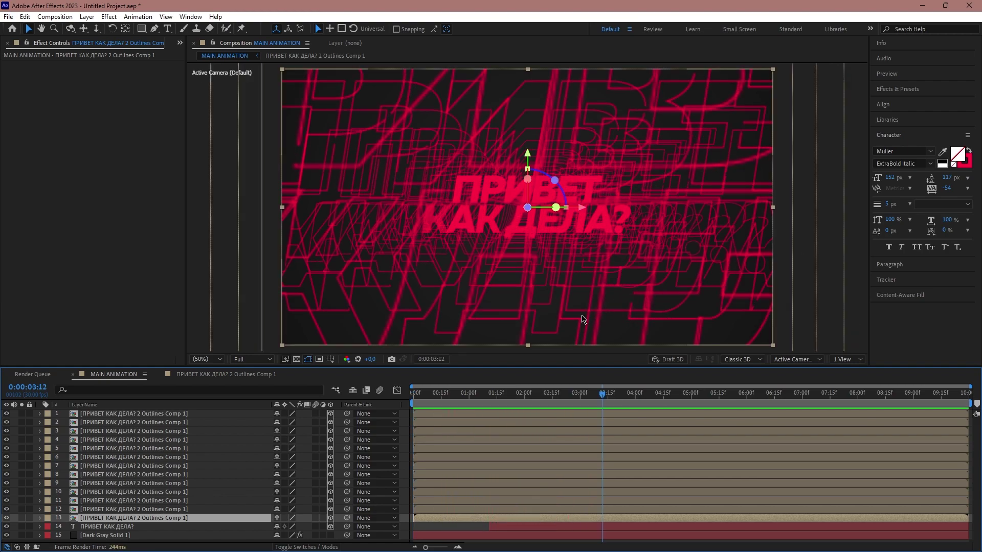
click(423, 393)
click(155, 510)
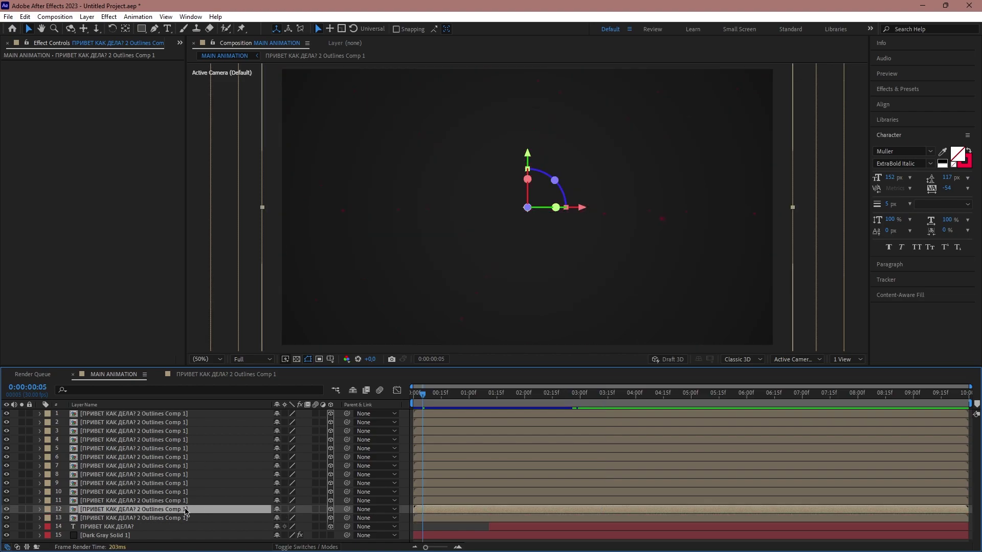
- Trim outline copies 1–12 to end at frame 6
shift+click(175, 419)
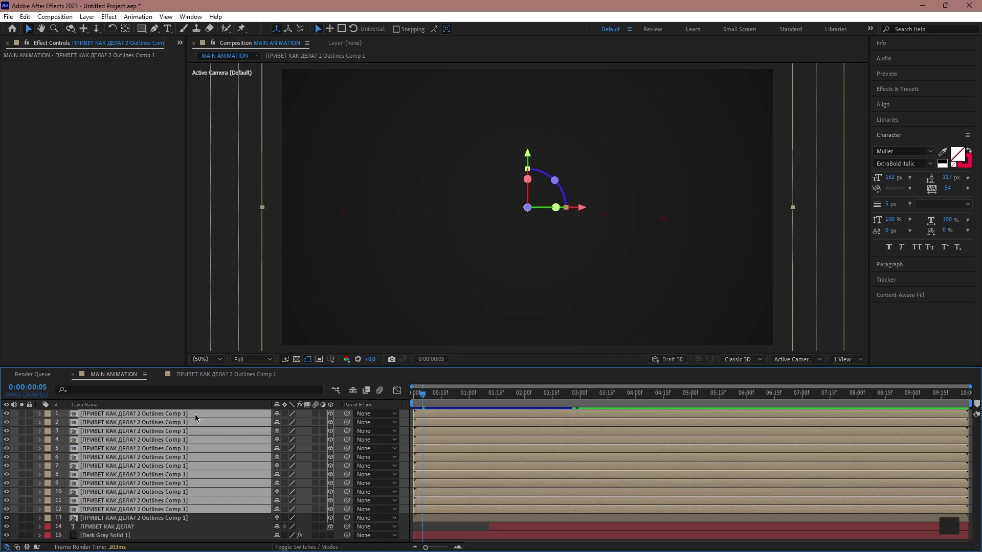
click(425, 394)
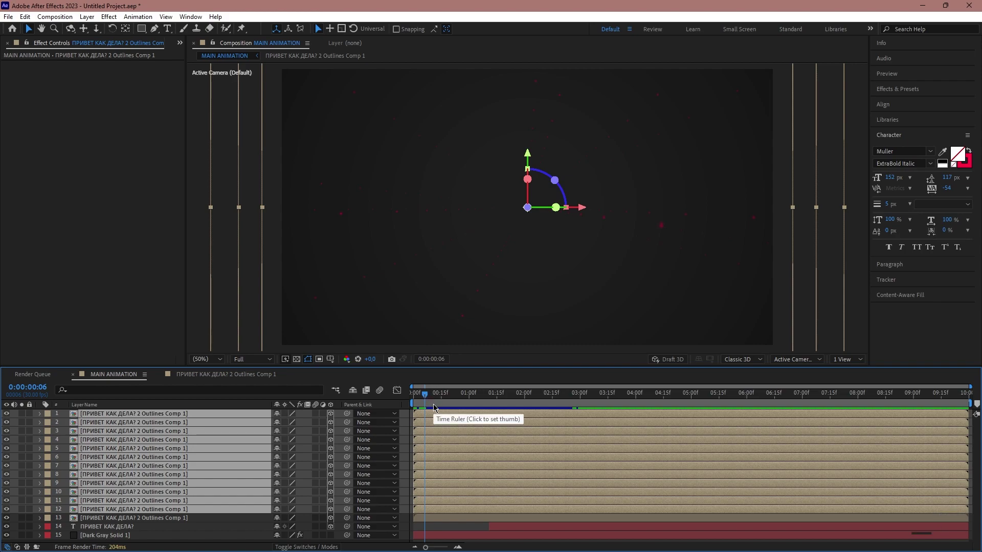
key(alt+bracketright)
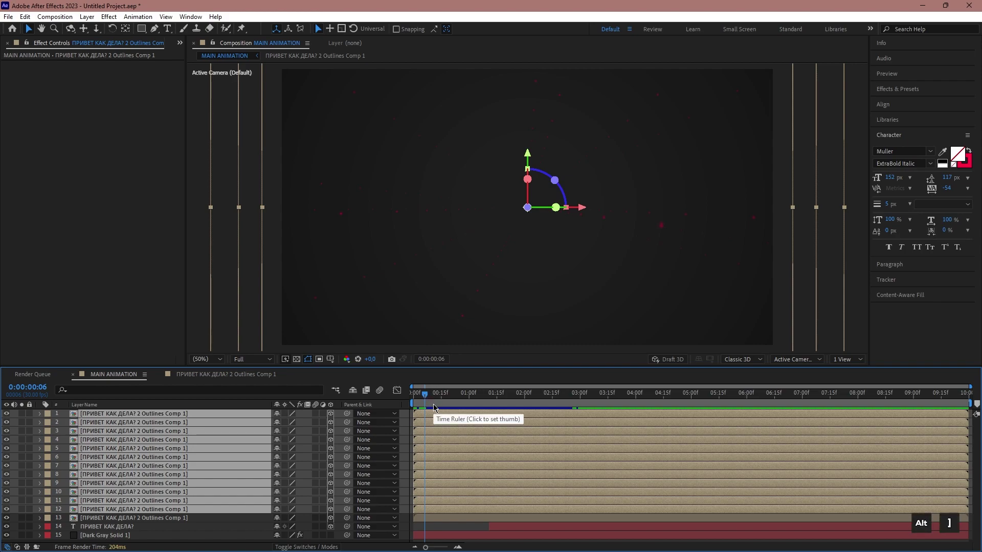
click(421, 399)
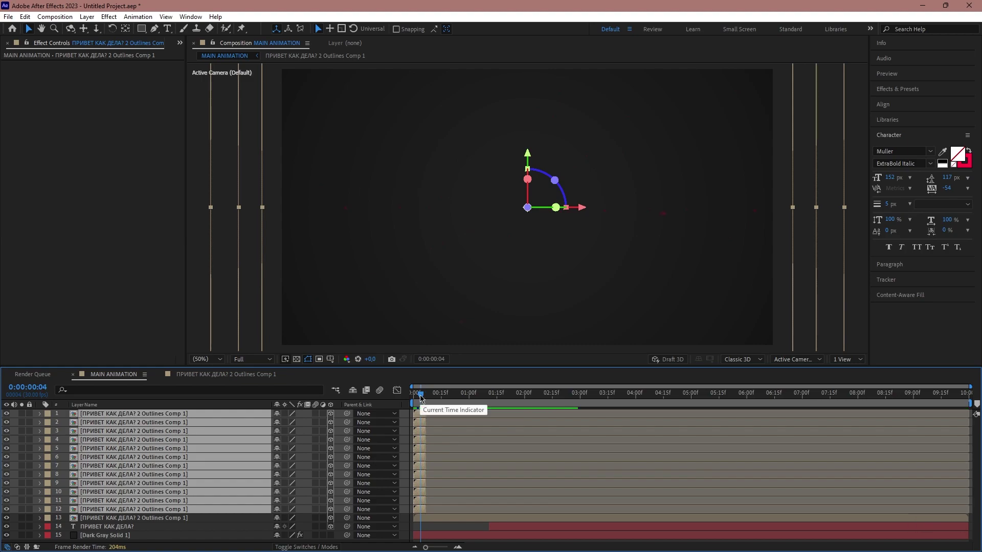
- Sequence the copies one after another, then extend them all to the composition end
right_click(162, 467)
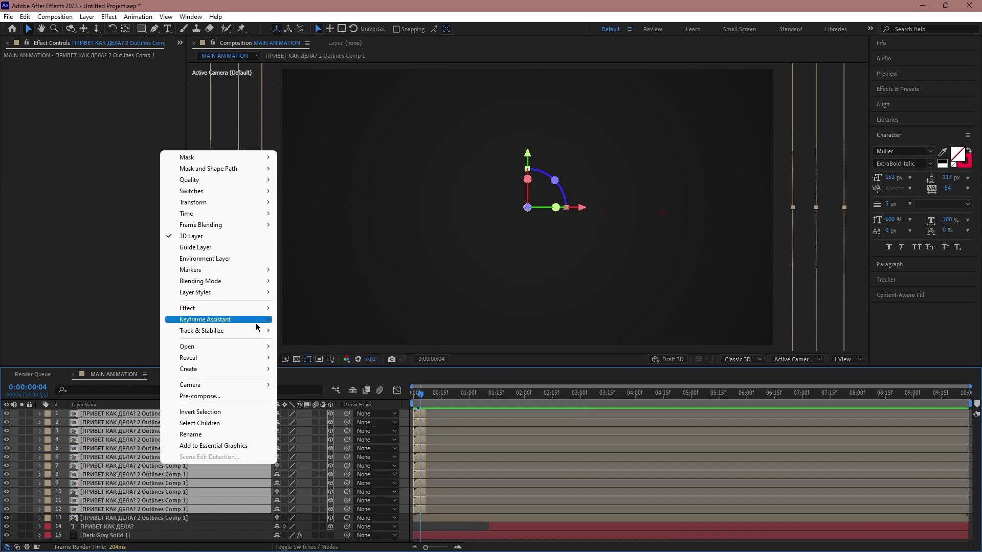
mouse_move(258, 327)
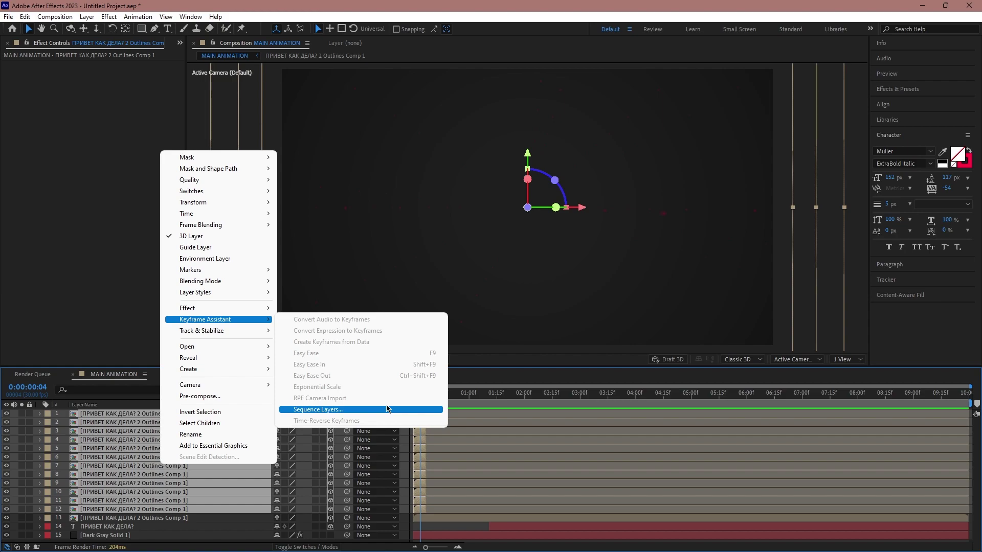
click(387, 409)
click(511, 297)
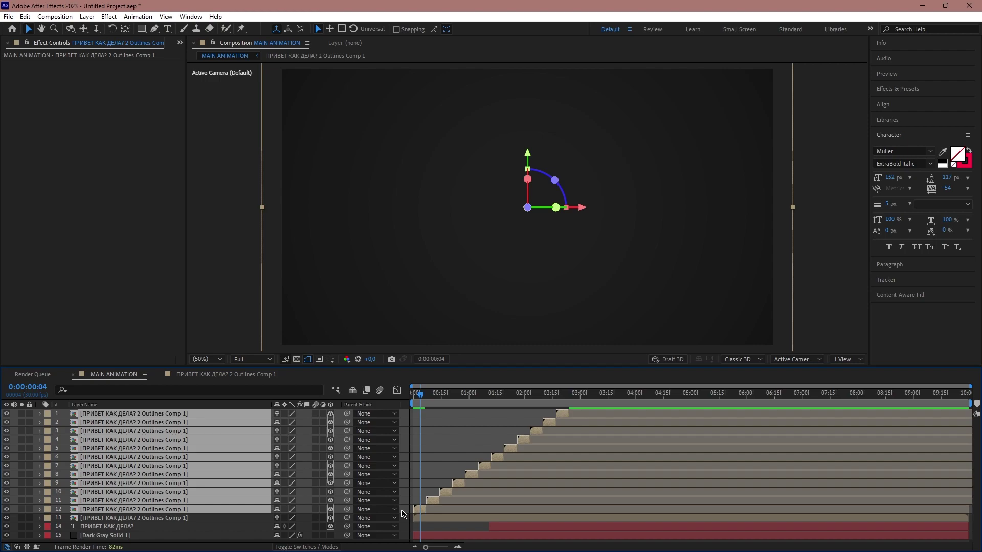
drag(425, 509, 969, 511)
click(412, 394)
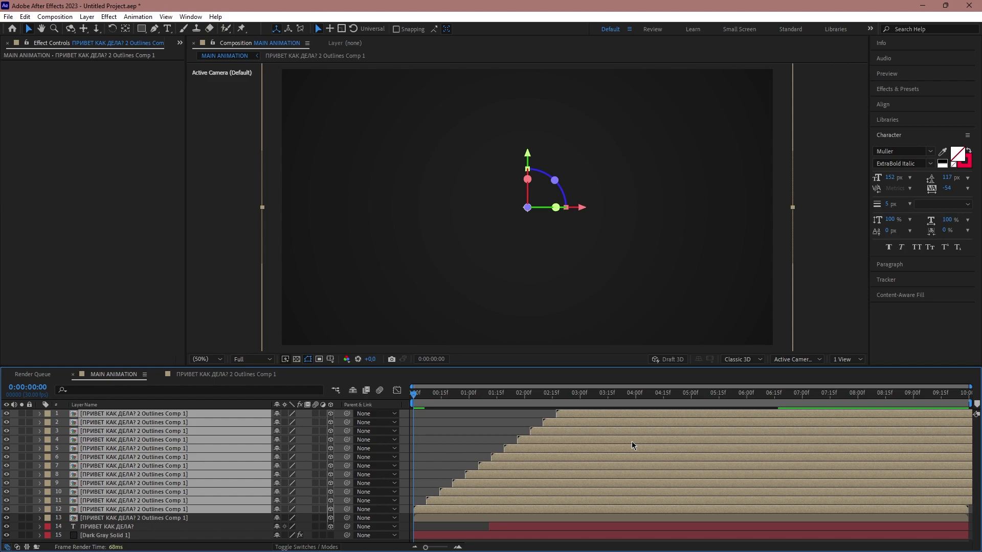
- Play back the composition to preview the staggered outline tunnel
key(space)
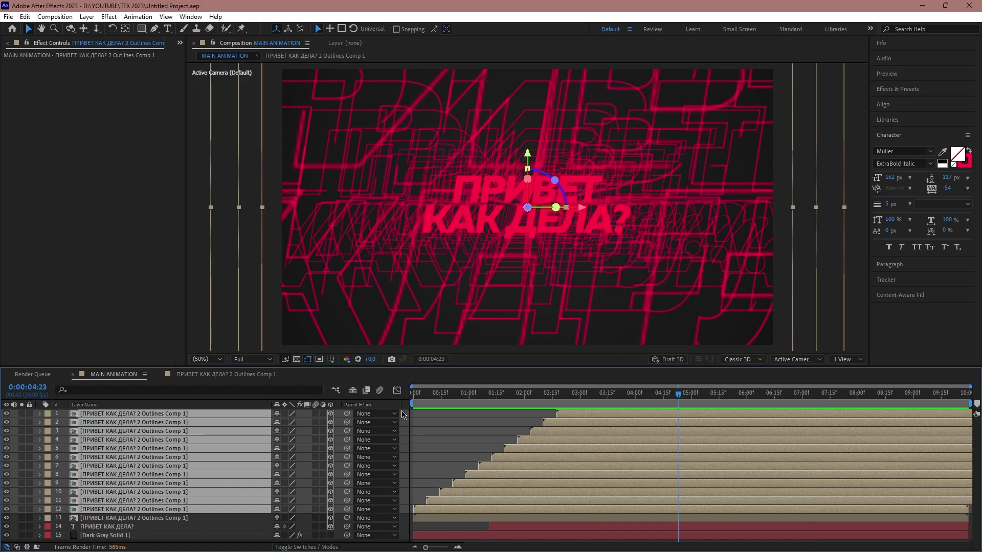
- Add a new camera layer with its default settings
right_click(340, 415)
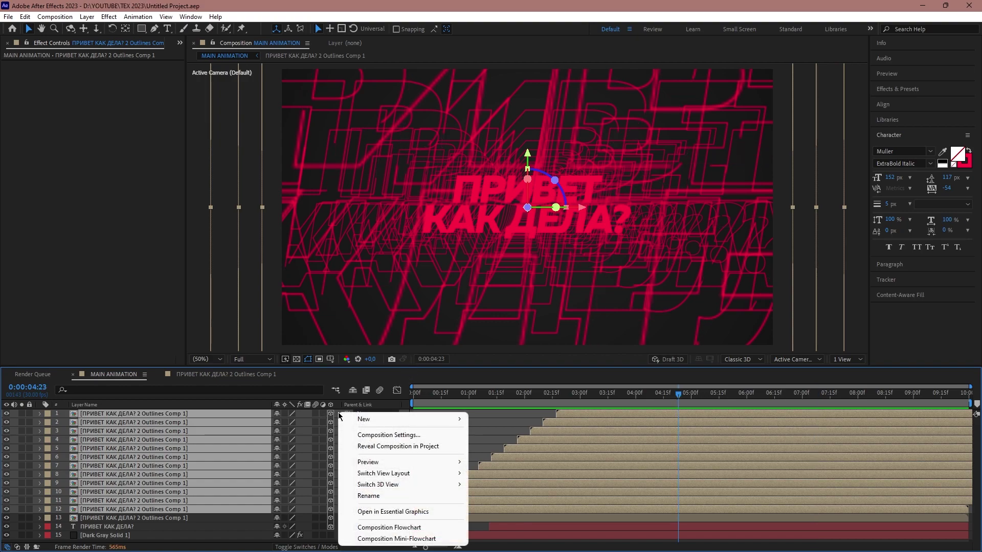
mouse_move(389, 419)
click(538, 469)
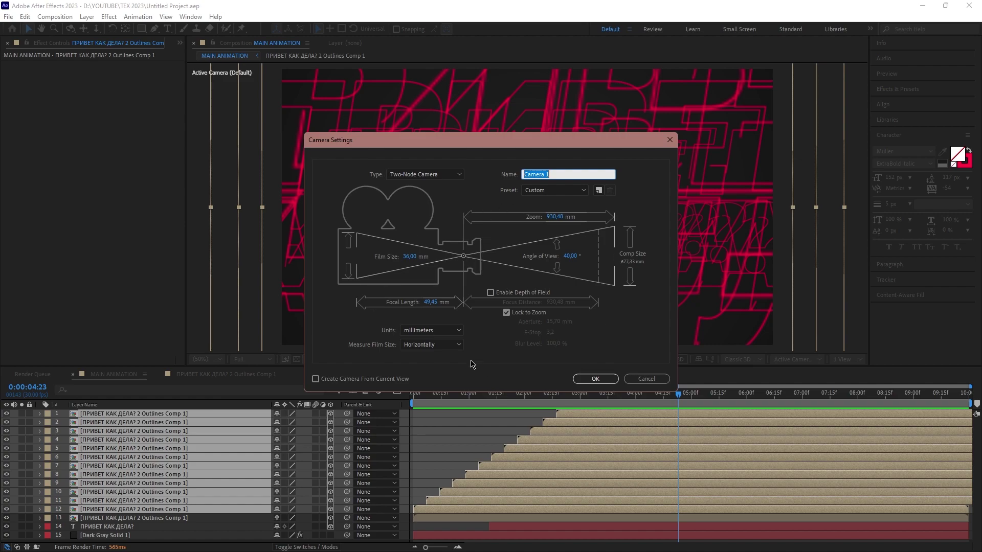
click(593, 378)
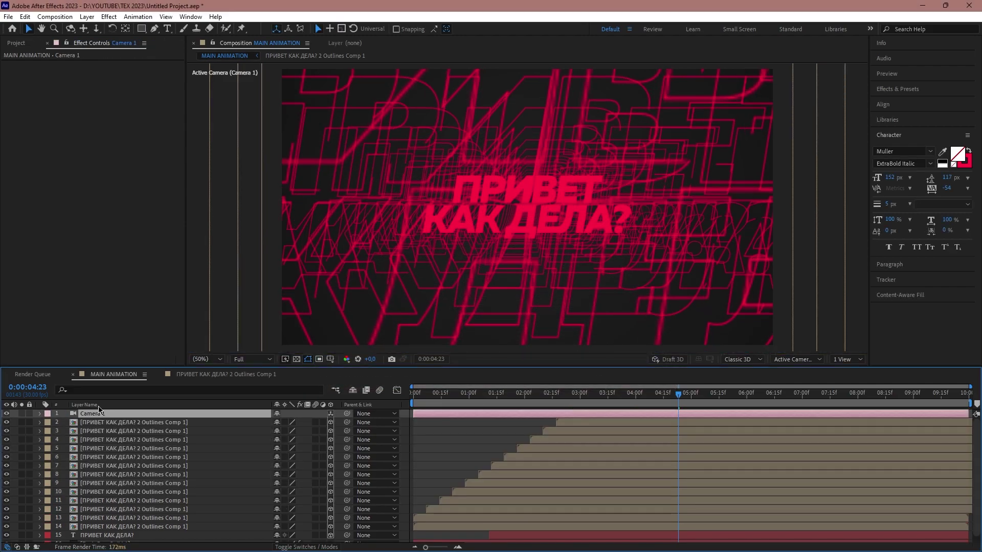
- Add a 3D Null Object and parent Camera 1 to it
right_click(339, 416)
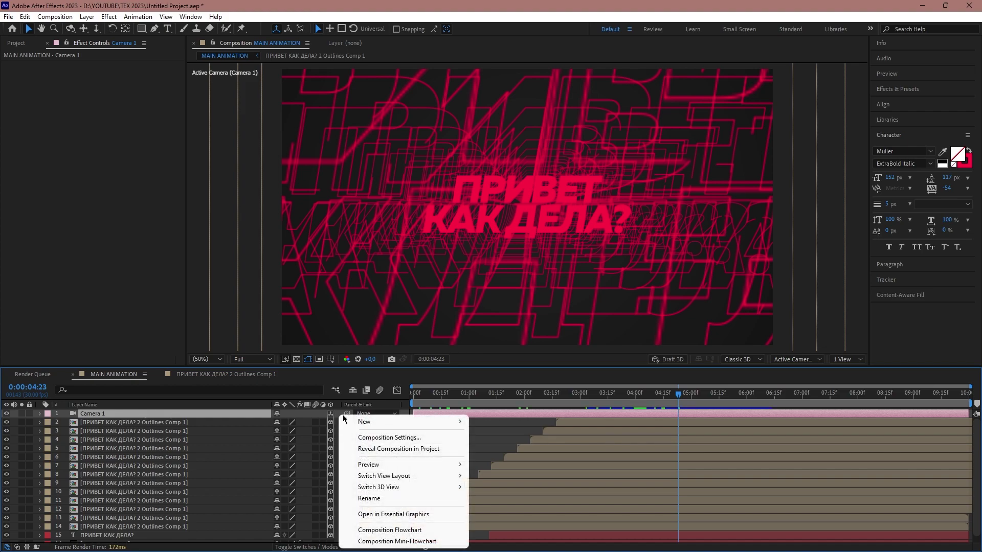
mouse_move(389, 423)
click(506, 483)
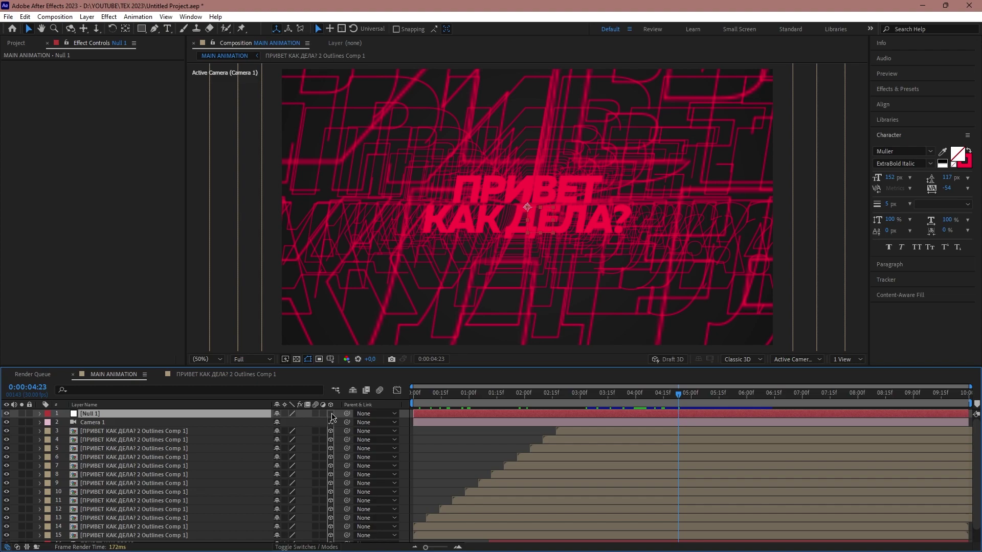
click(331, 415)
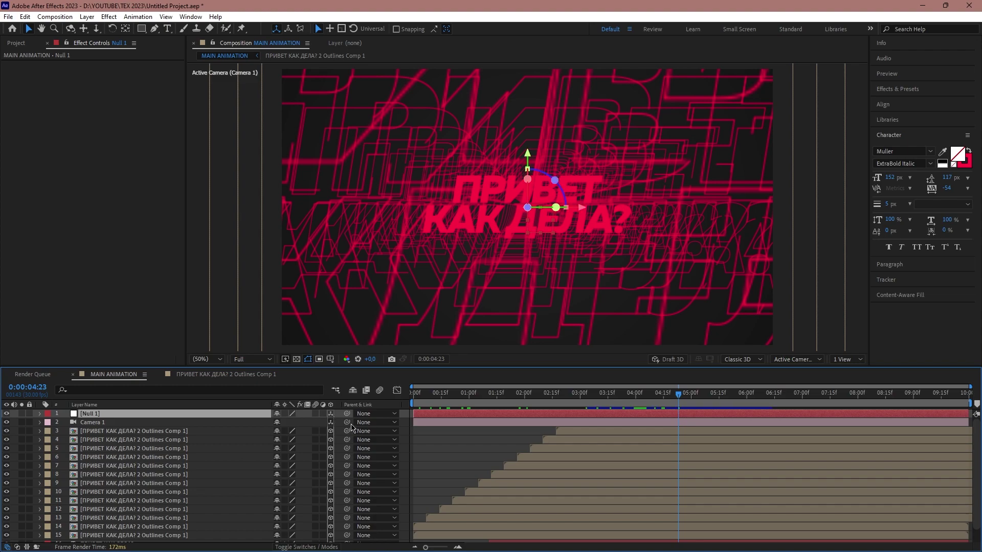
drag(347, 422, 124, 416)
- Set X, Y and Z Rotation keyframes on the null at 0:00:04:05
key(r)
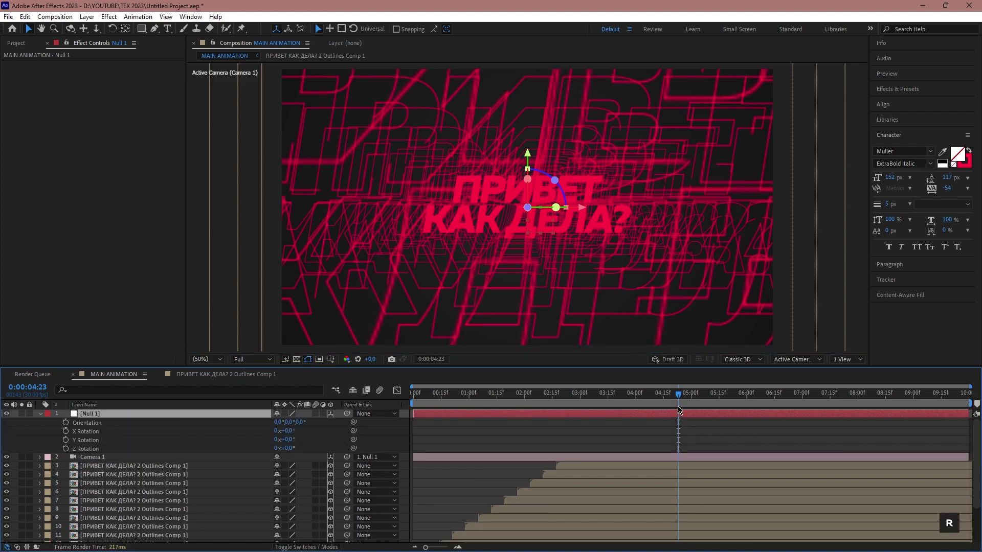
click(681, 397)
drag(681, 401, 647, 404)
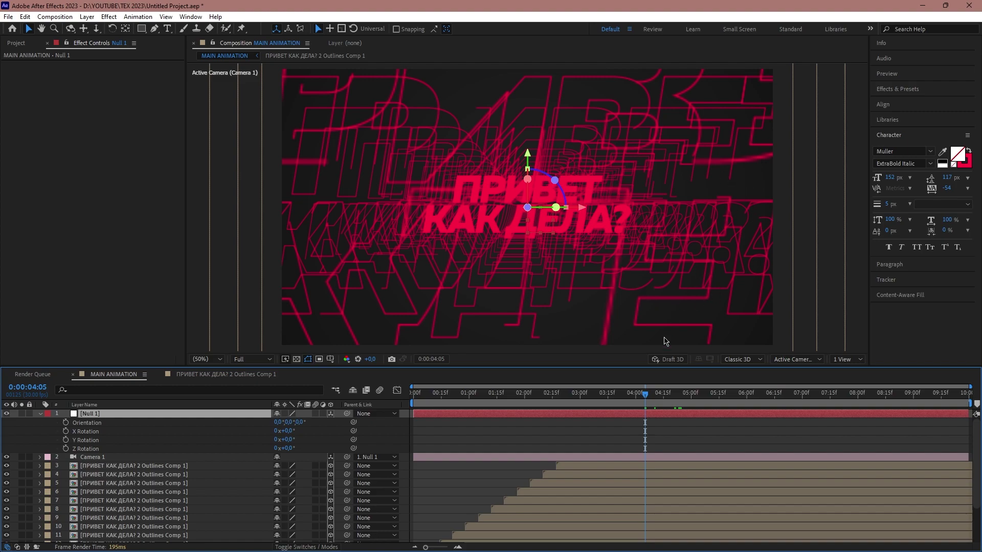
click(256, 448)
click(66, 449)
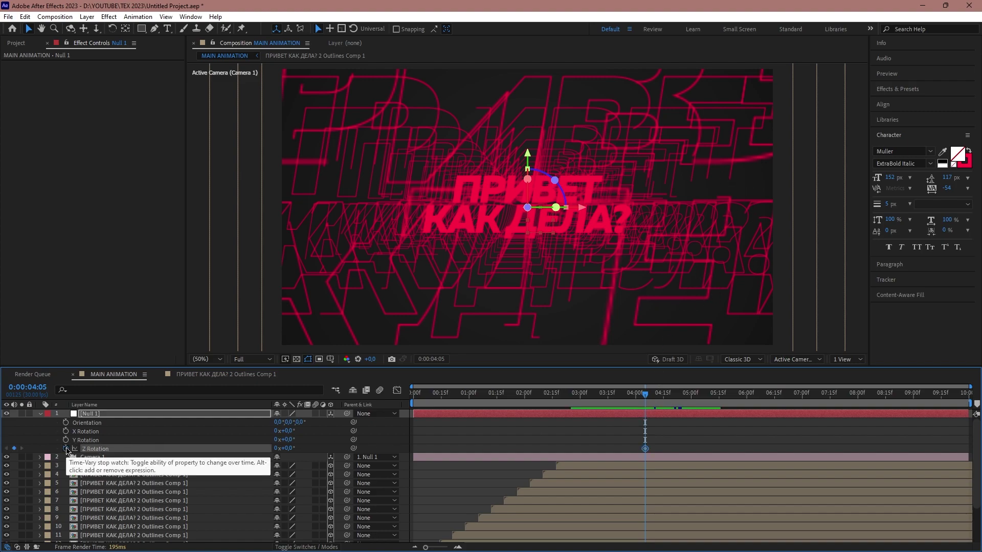
click(66, 440)
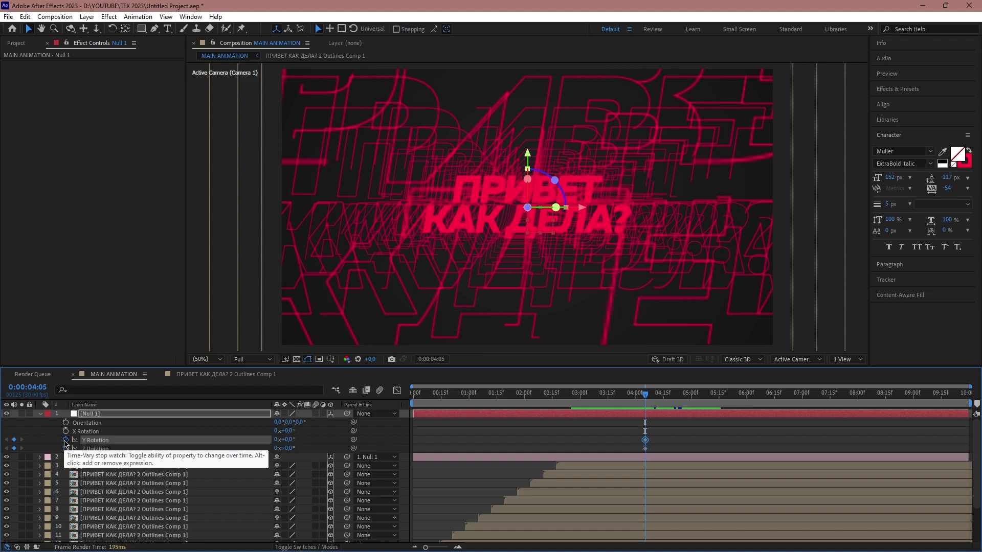
click(66, 432)
- Tilt the null to X 31° and Y about 51°, and move those keyframes to the start
drag(527, 404, 533, 405)
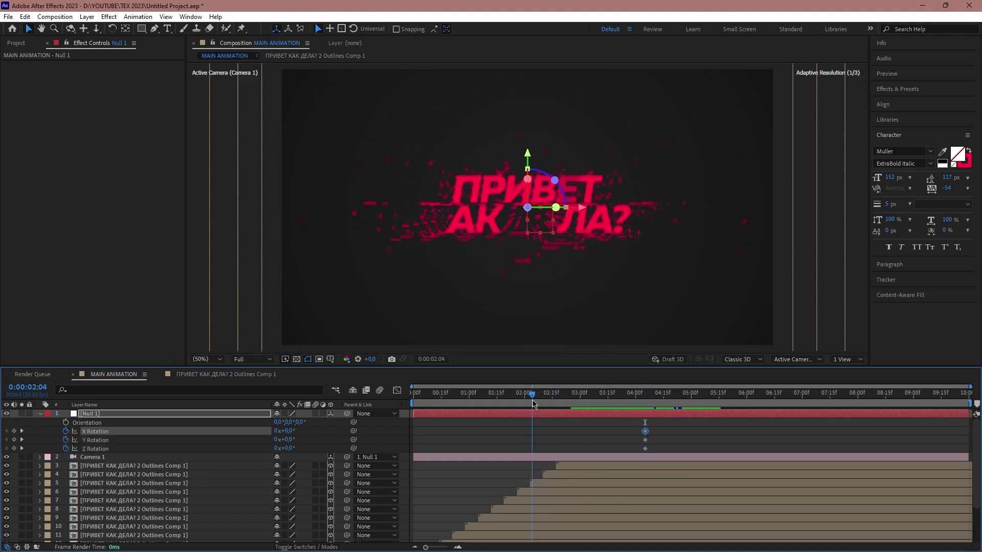
drag(292, 432, 306, 432)
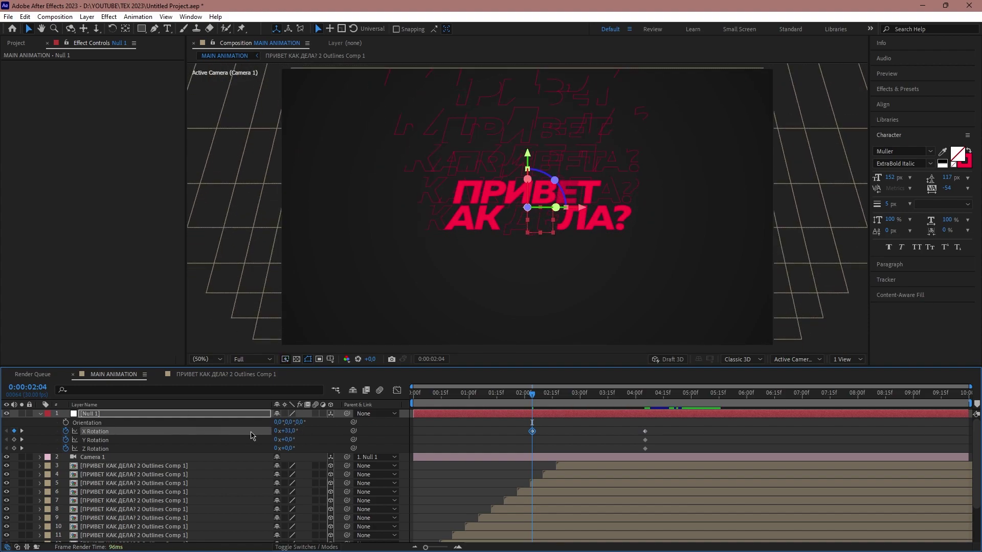
mouse_move(286, 439)
mouse_down()
mouse_move(318, 437)
mouse_move(304, 451)
mouse_up()
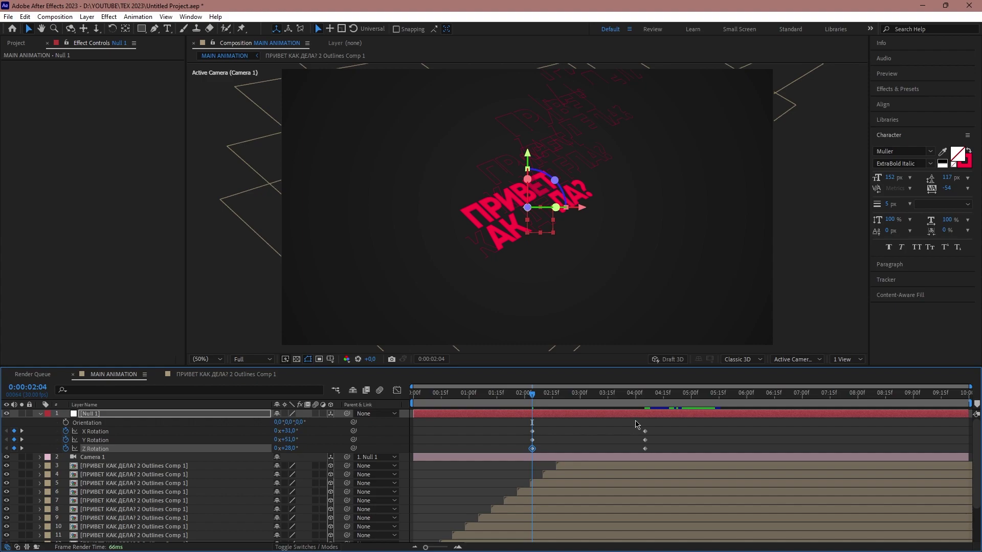
mouse_move(636, 424)
mouse_down()
mouse_move(527, 452)
mouse_move(409, 452)
mouse_up()
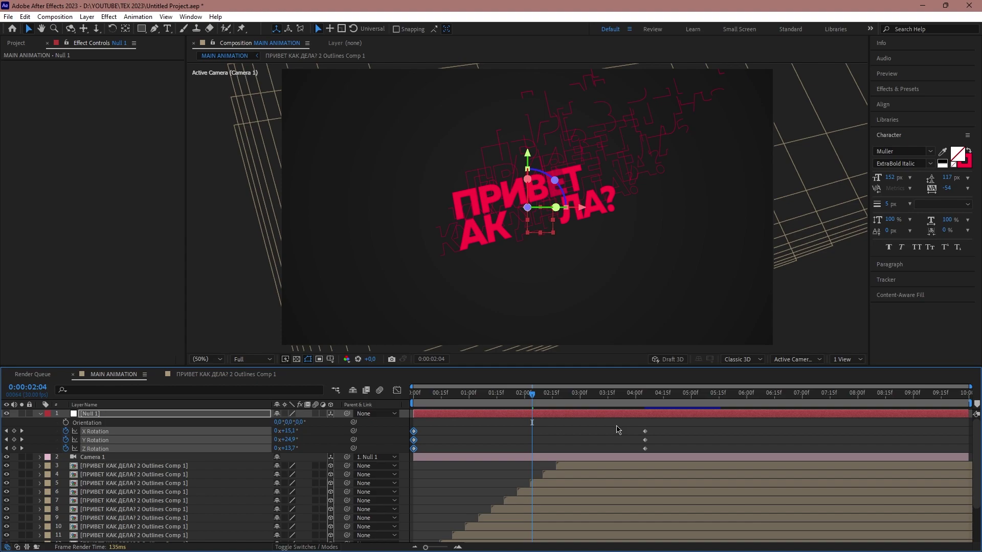
drag(541, 395, 645, 400)
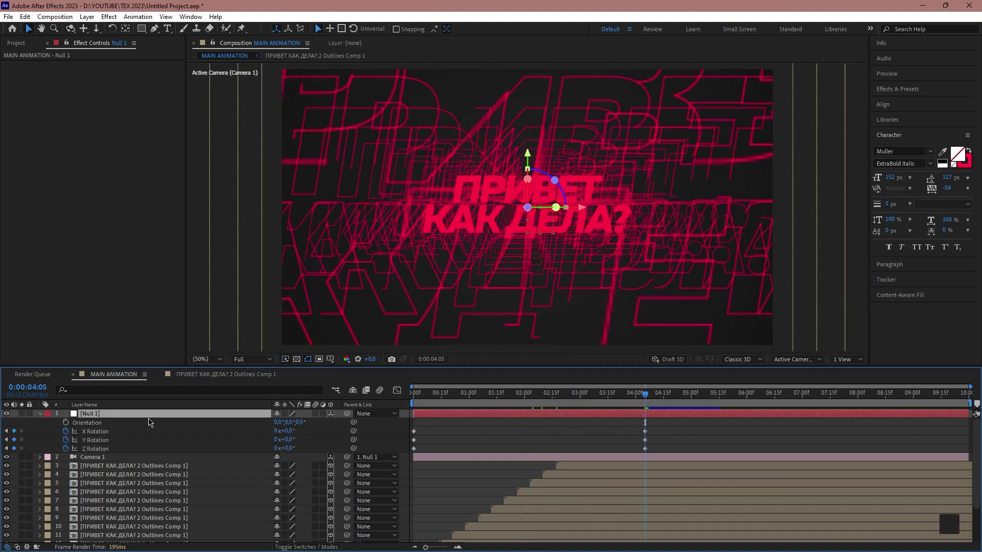
- Keyframe Null 1's Scale from 57% at 0:00 to 100% near 4 seconds and view both keys in the Graph Editor
key(s)
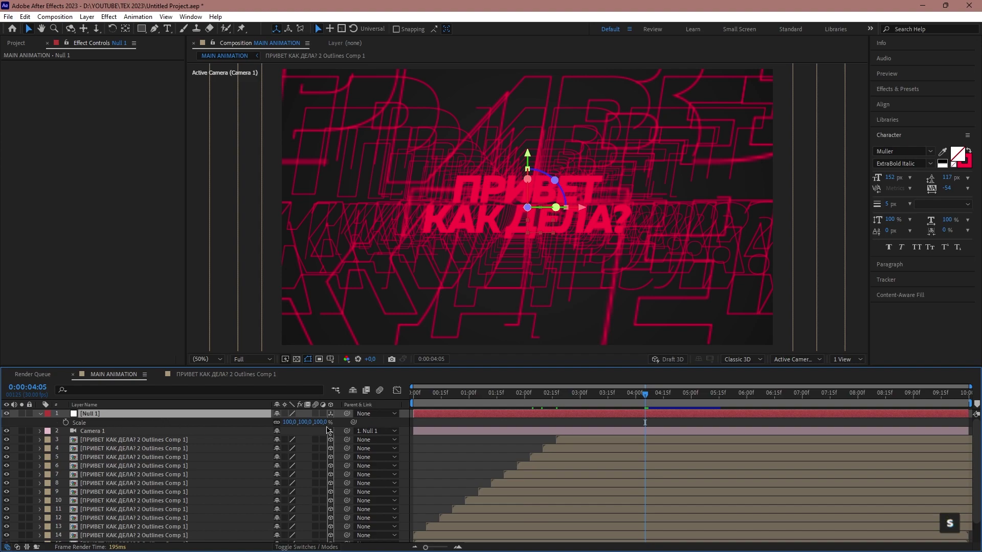
click(66, 422)
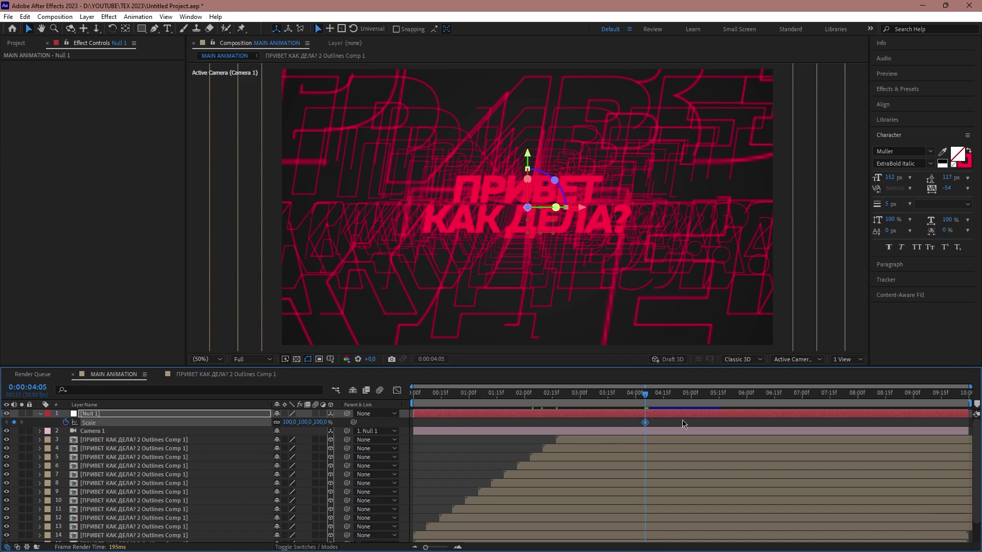
click(524, 393)
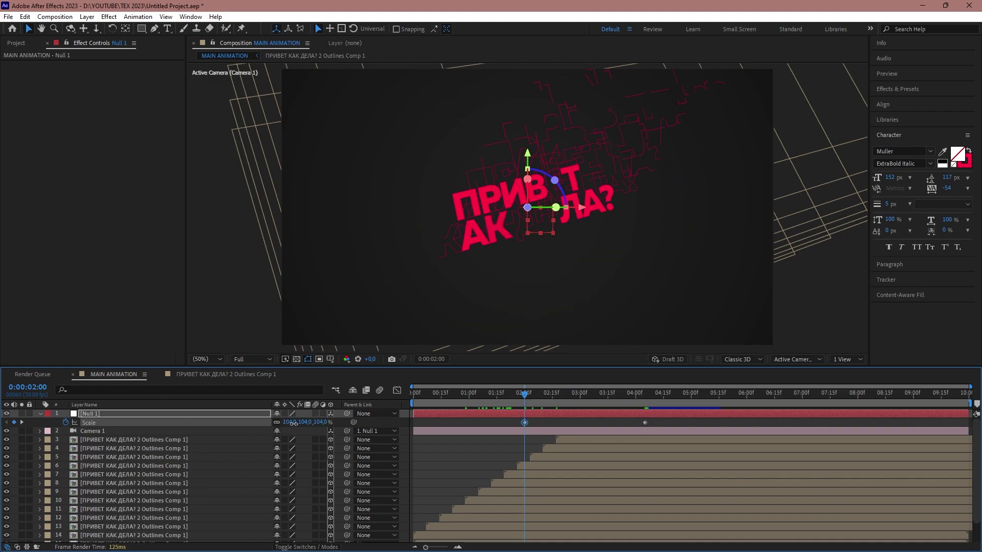
drag(289, 423, 268, 422)
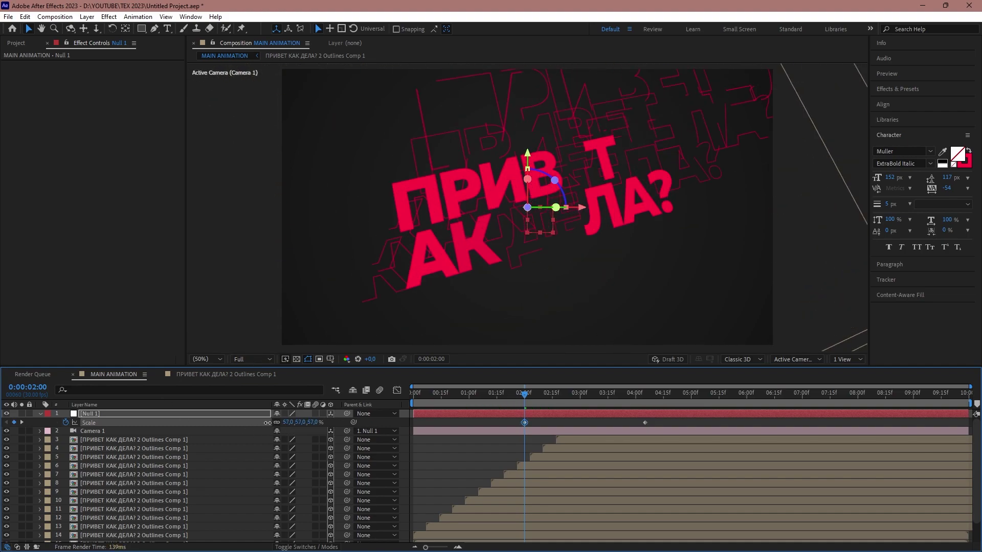
drag(524, 423, 414, 425)
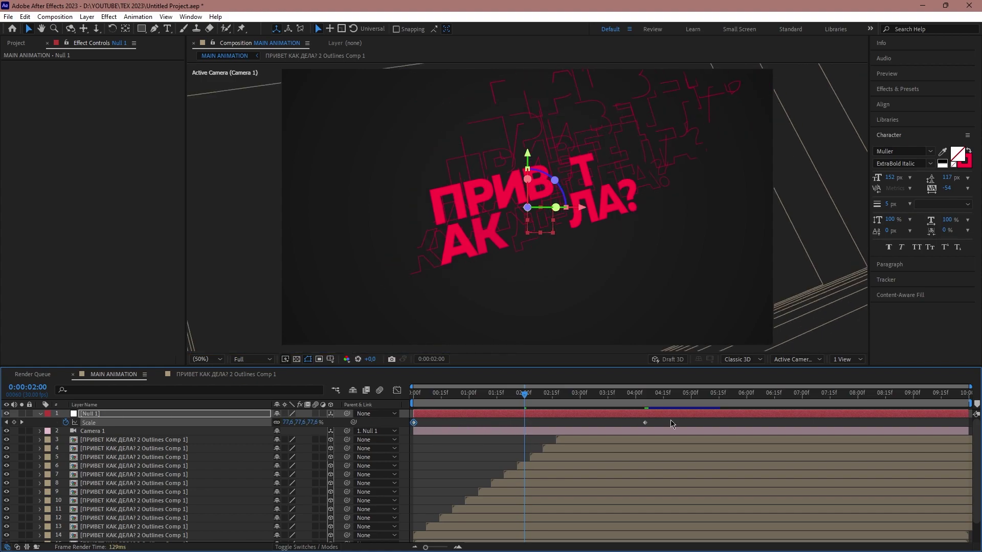
drag(672, 424, 569, 431)
click(397, 391)
click(664, 536)
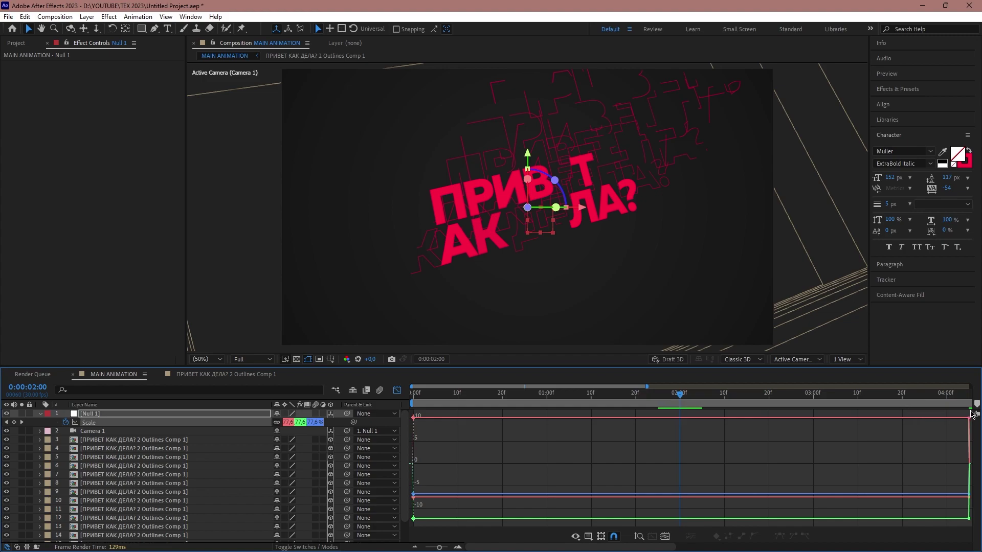
- Apply easing to Null 1's Scale keyframes and lengthen the ease out and ease in
mouse_move(970, 413)
mouse_down()
mouse_move(648, 518)
mouse_move(408, 527)
mouse_up()
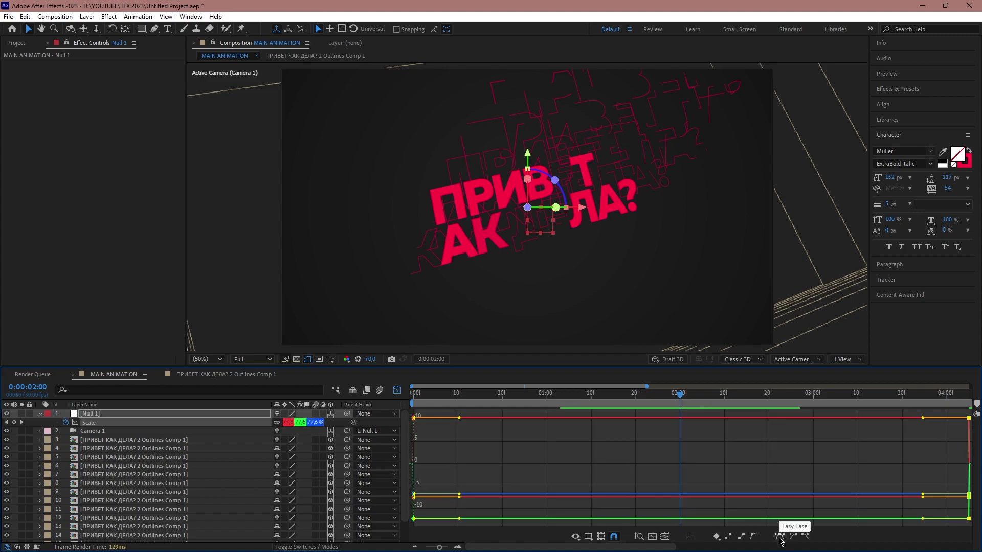
click(779, 538)
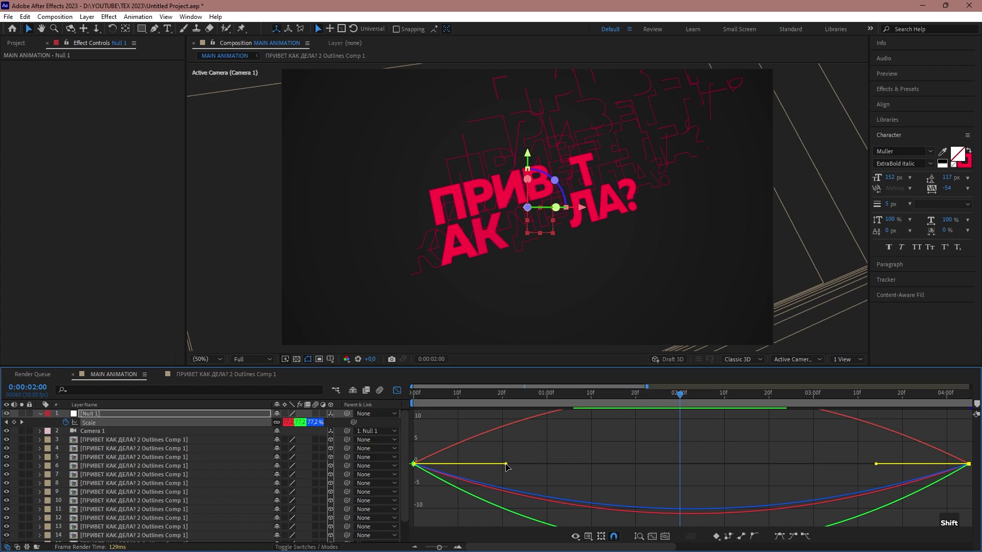
drag(507, 467, 620, 466)
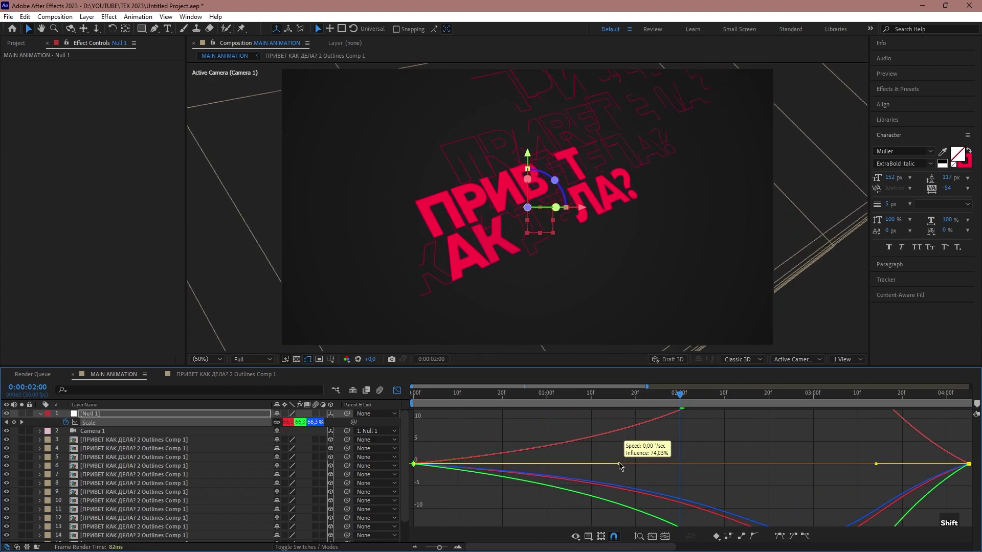
drag(876, 466, 777, 471)
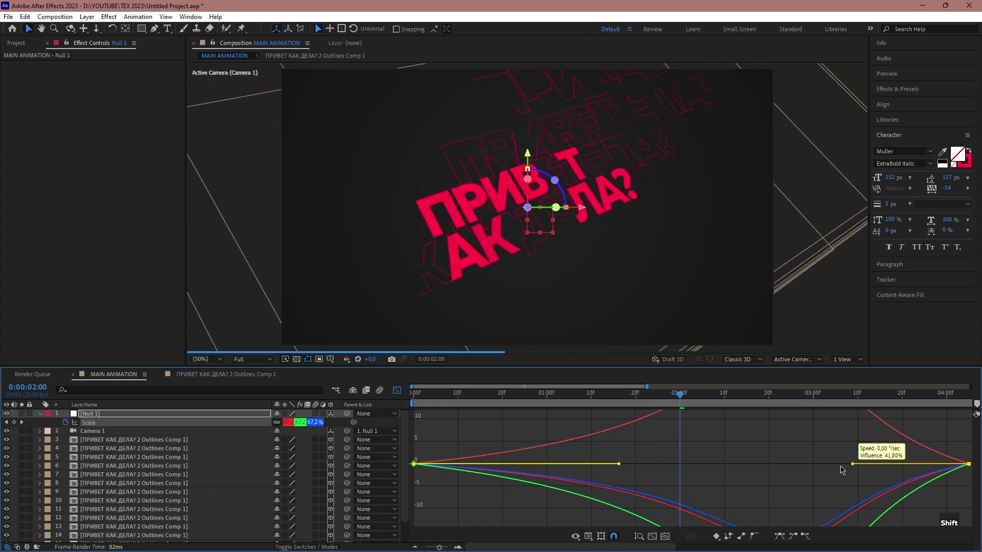
- Move Null 1's Scale and X/Y/Z Rotation end keyframes from 4:00 to 6:00
key(shift+F3)
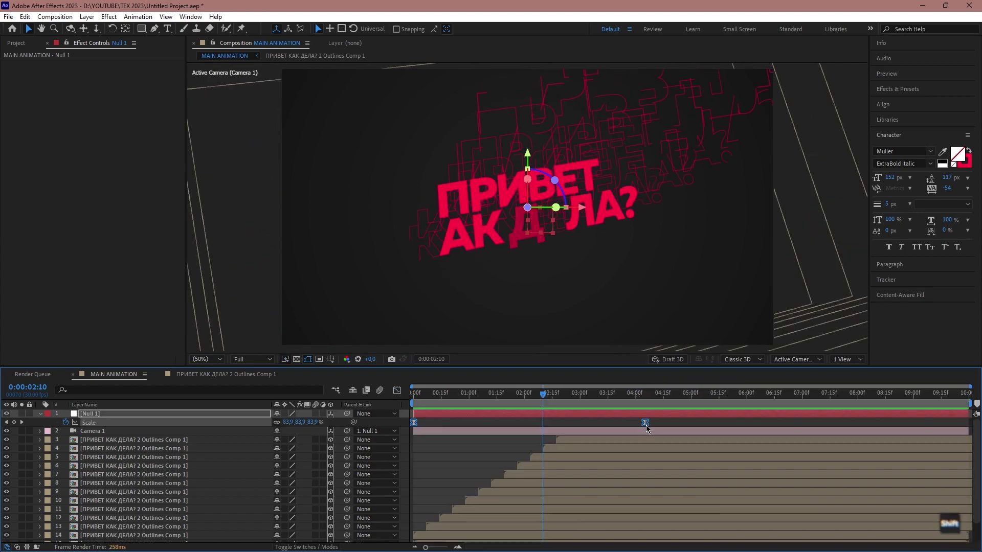
click(692, 395)
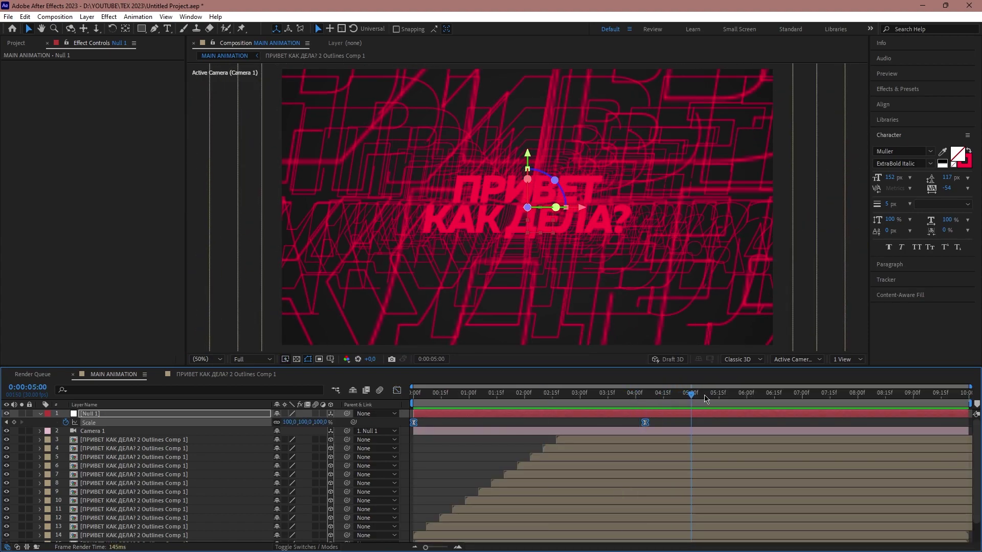
drag(705, 399, 747, 399)
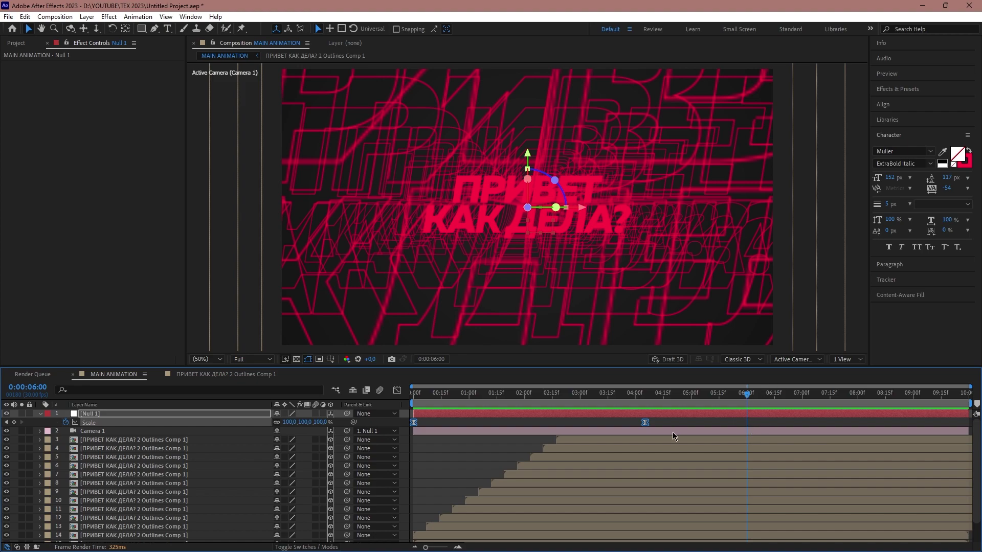
drag(645, 423, 745, 423)
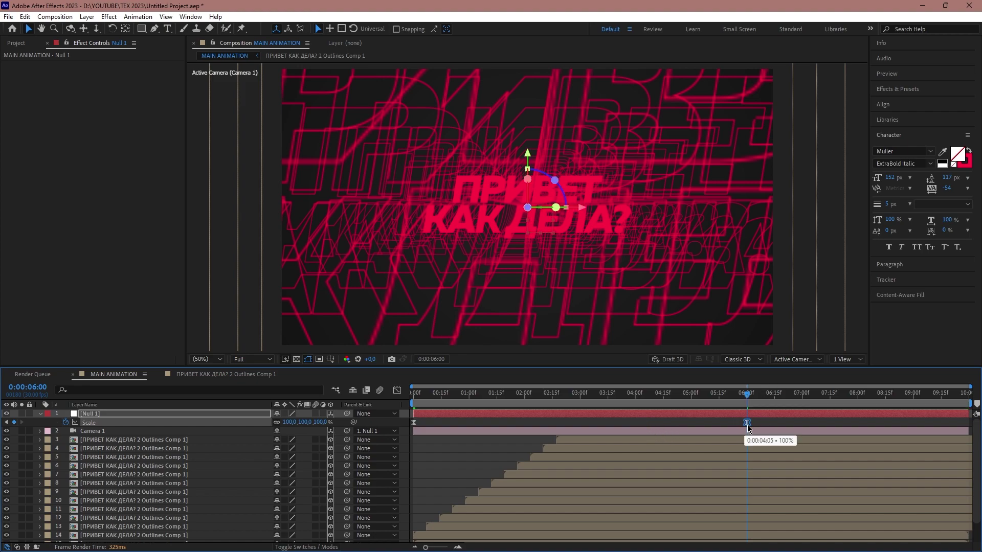
drag(747, 427, 748, 427)
click(397, 391)
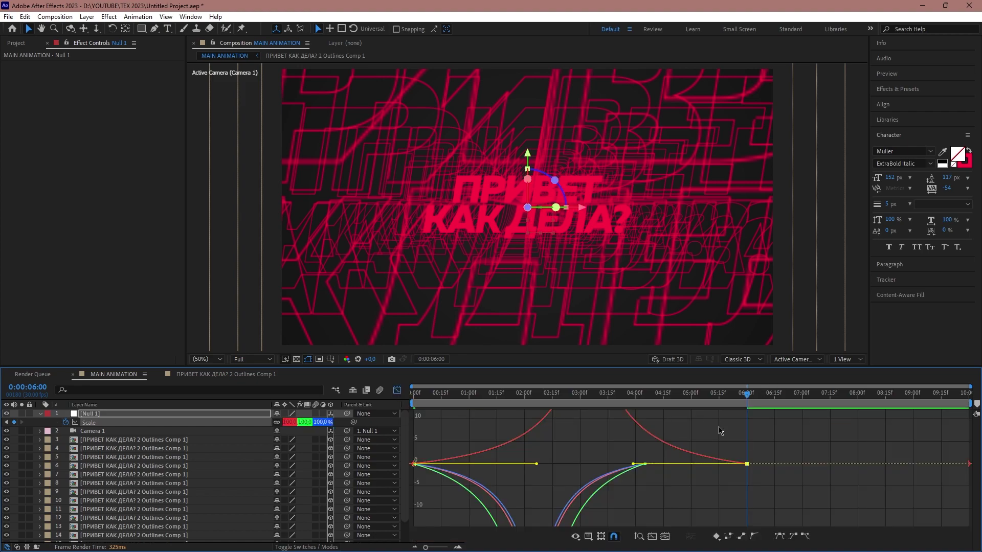
click(397, 391)
key(r)
mouse_move(637, 427)
mouse_down()
mouse_move(651, 452)
mouse_move(753, 450)
mouse_up()
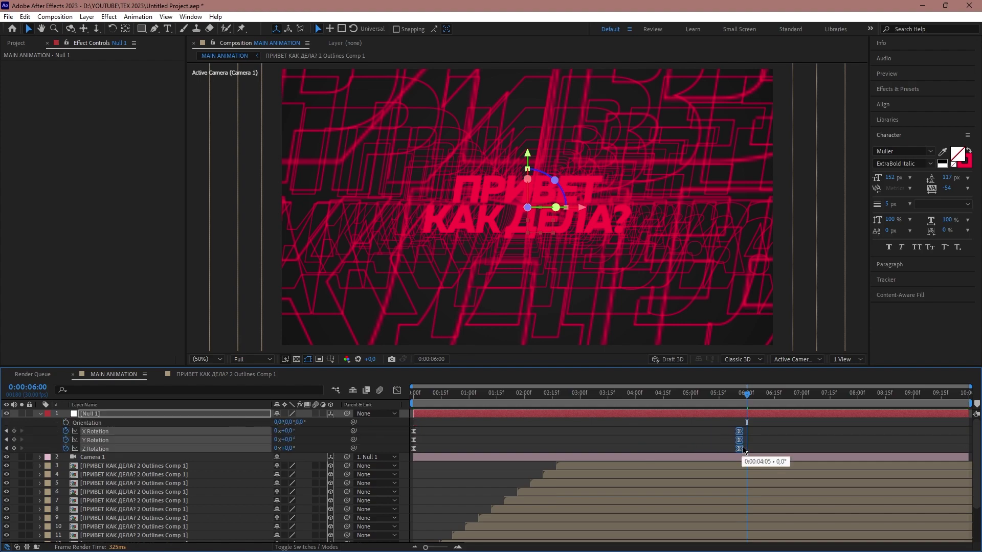
- Preview the lengthened camera swing from the start
key(Home)
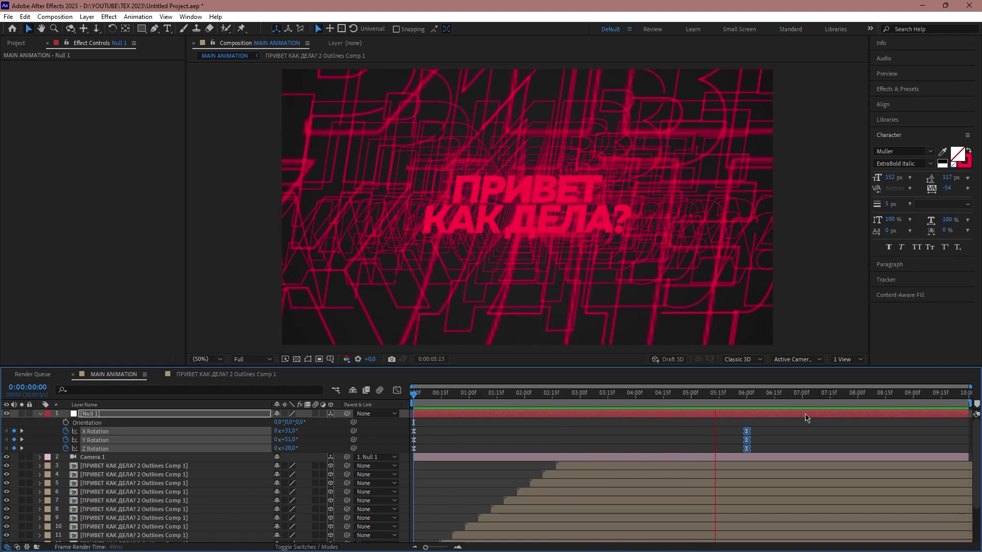
click(649, 397)
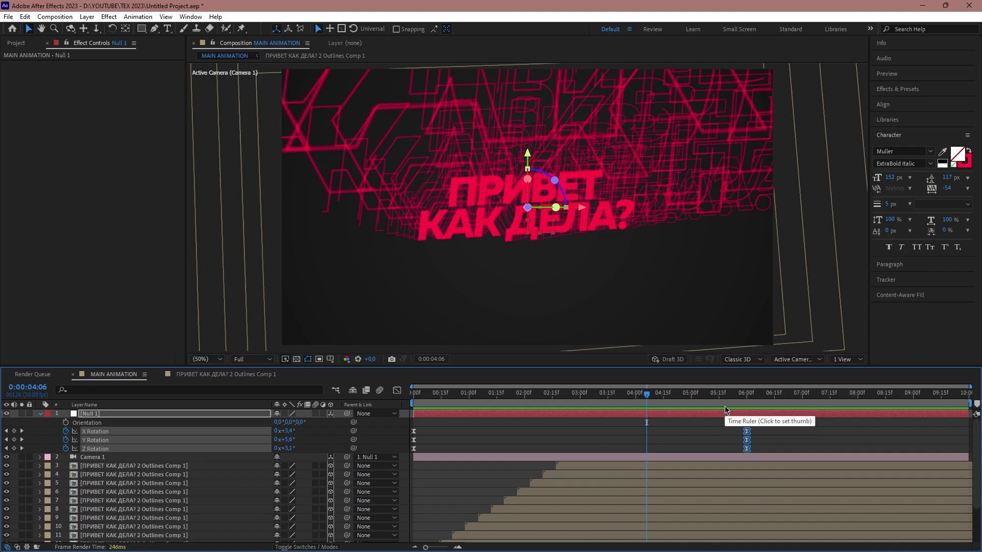
key(space)
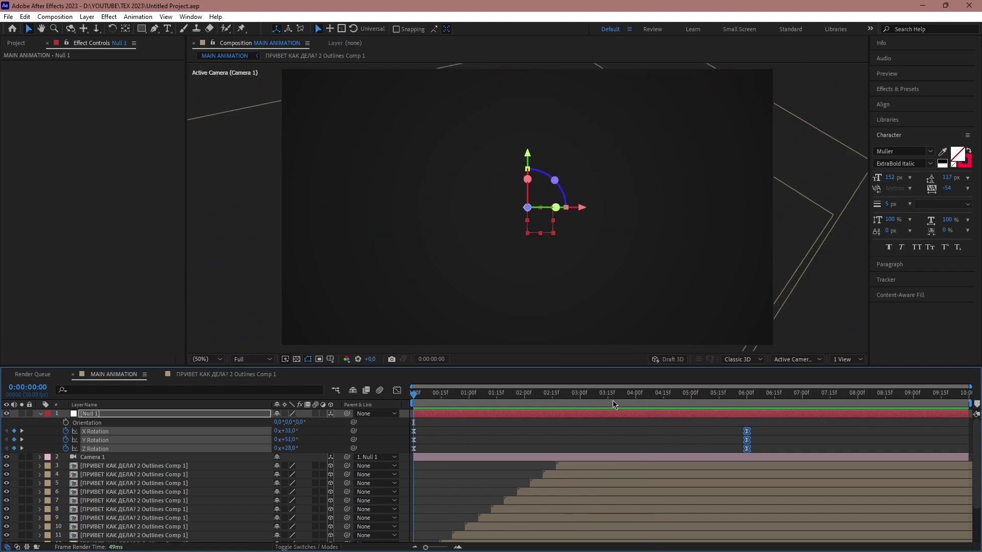
click(767, 402)
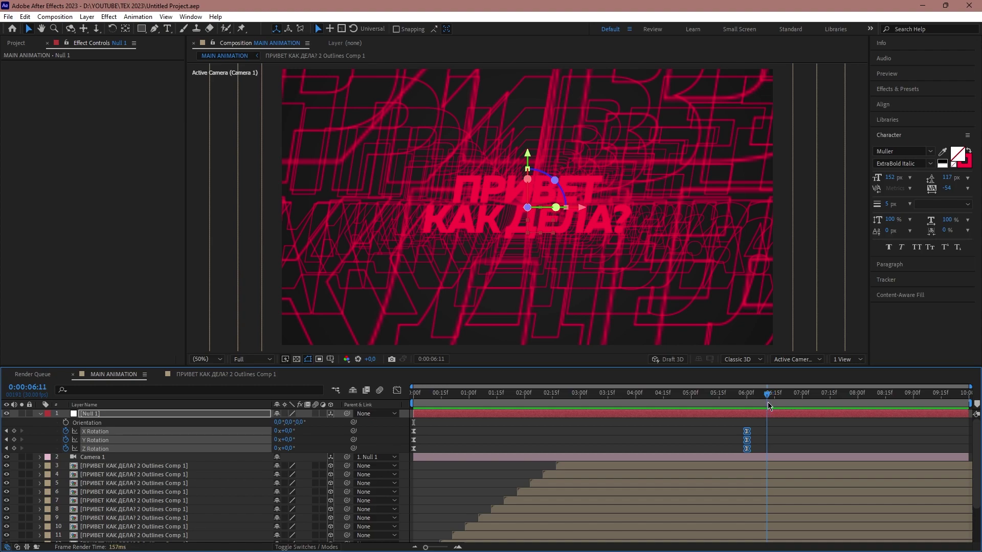
- Turn on Depth of Field in Camera 1's Camera Options
click(39, 414)
click(40, 423)
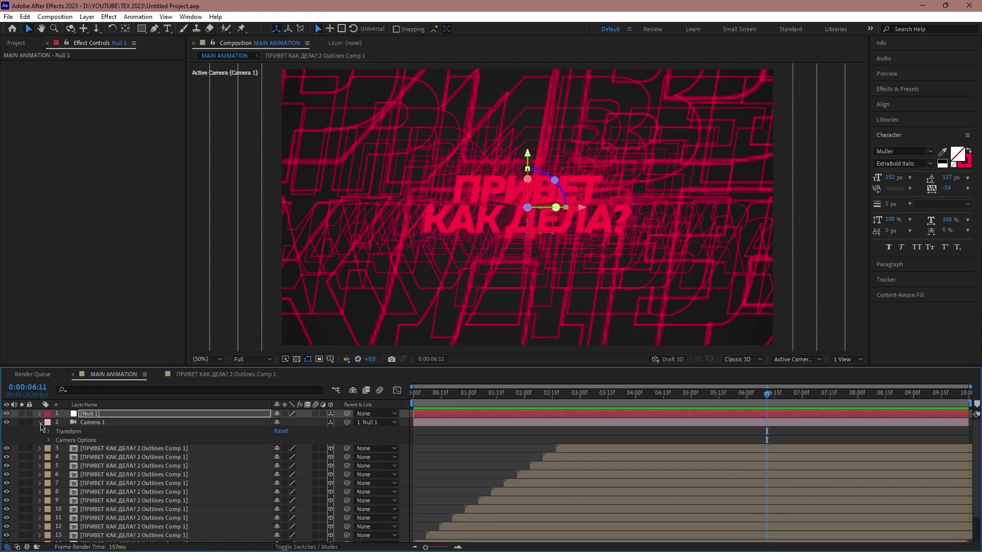
click(49, 442)
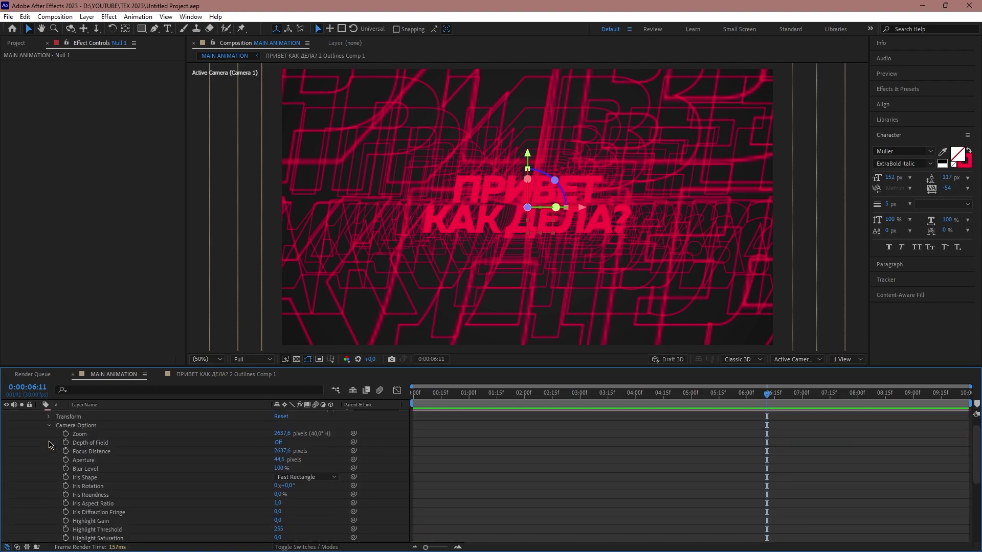
click(278, 443)
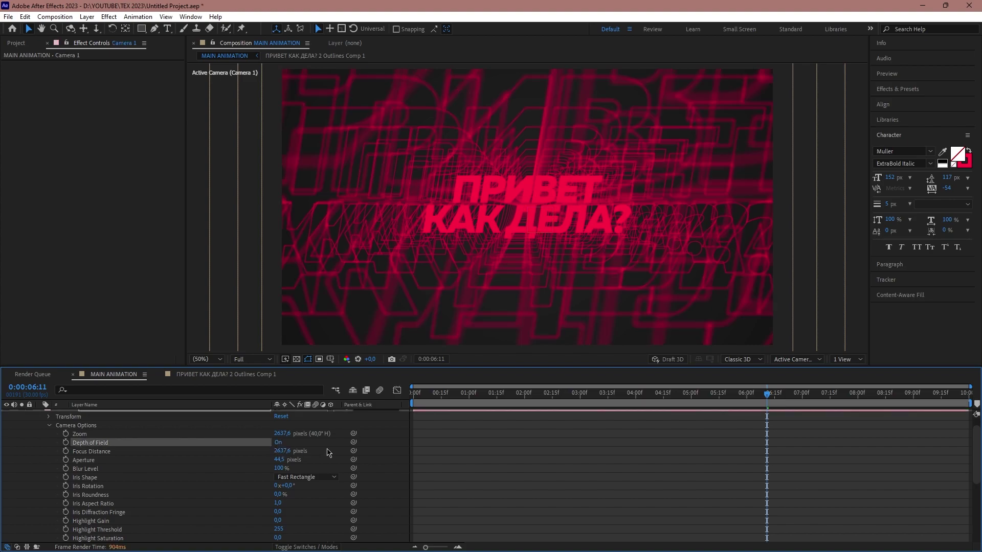
click(159, 453)
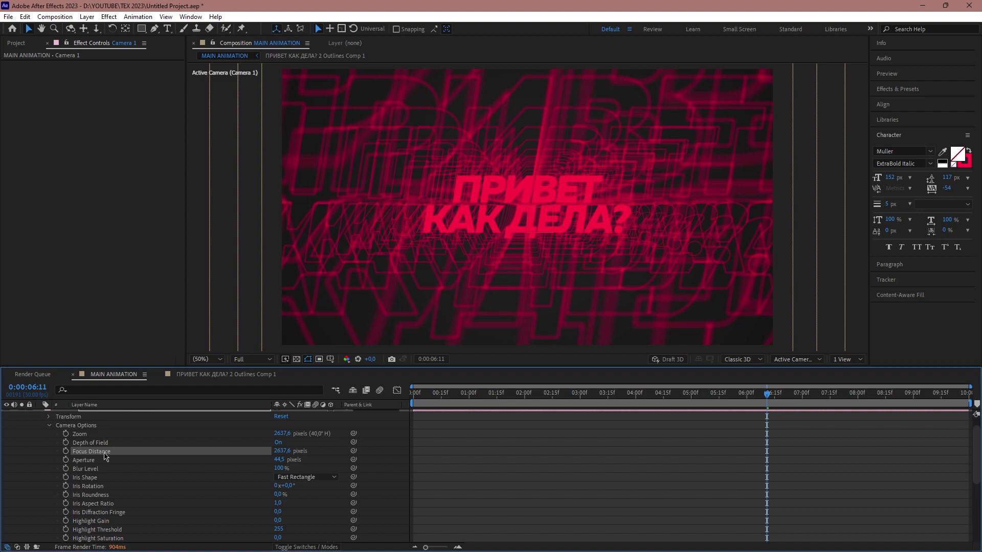
- Raise Camera 1's Aperture for stronger blur and bring up the Effects & Presets panel
click(846, 360)
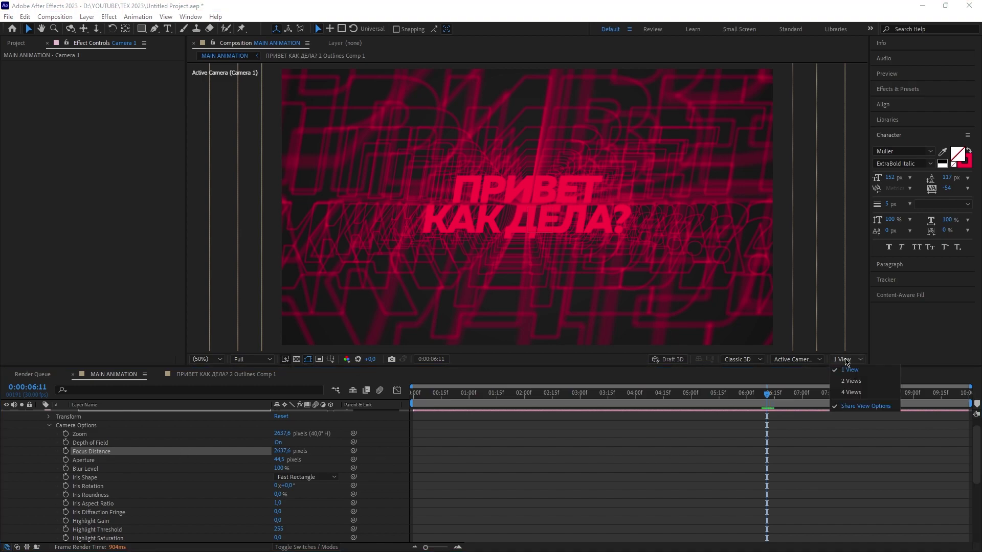
click(852, 382)
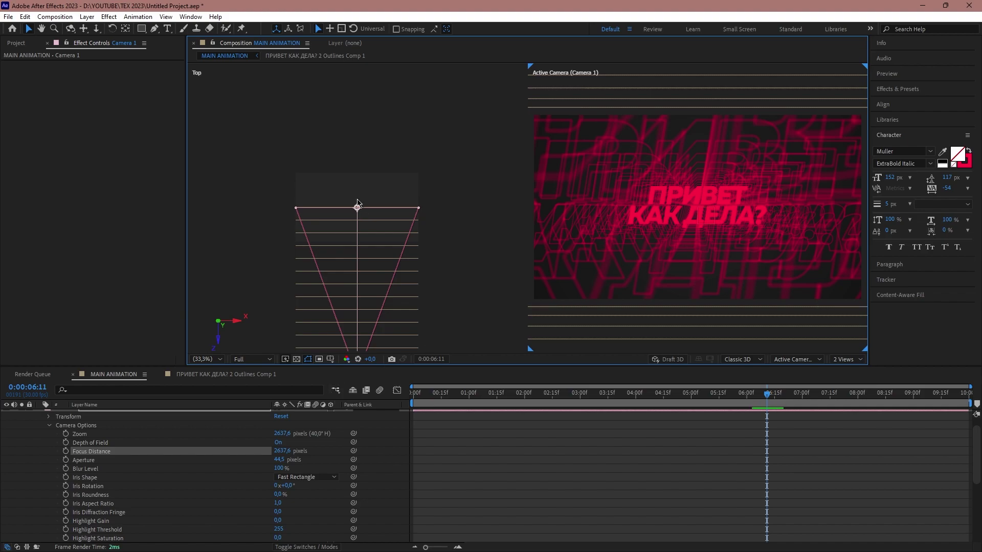
click(847, 359)
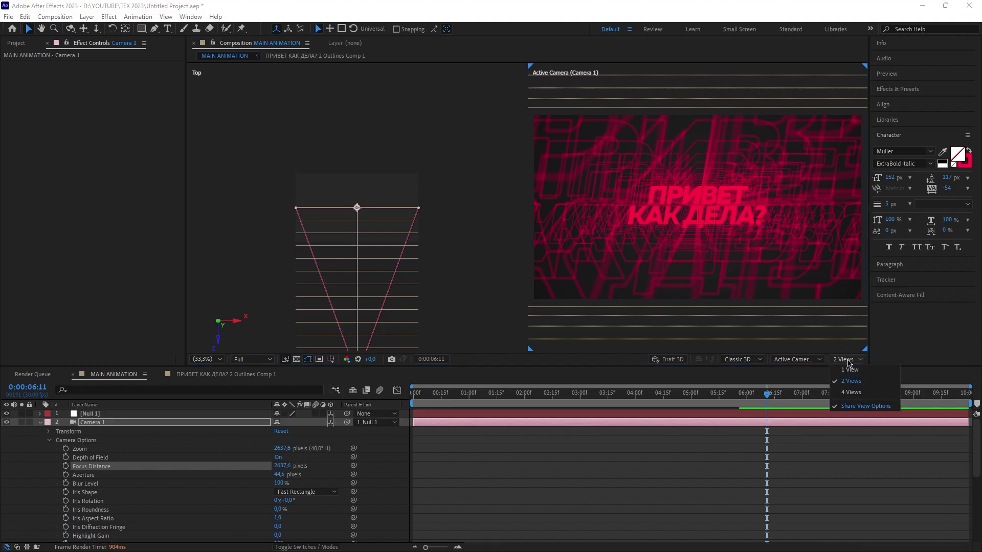
click(844, 376)
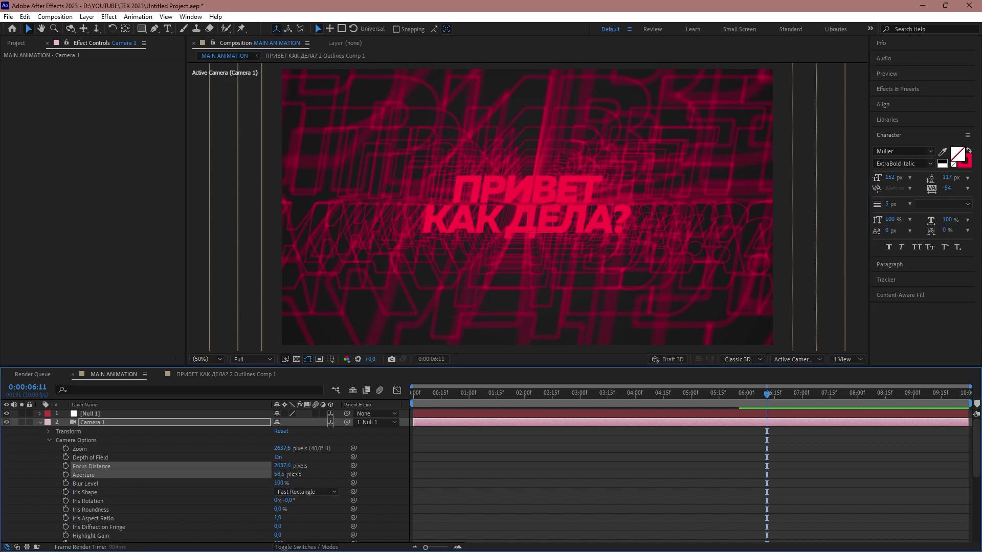
mouse_move(279, 474)
mouse_down()
mouse_move(307, 478)
mouse_move(310, 492)
mouse_up()
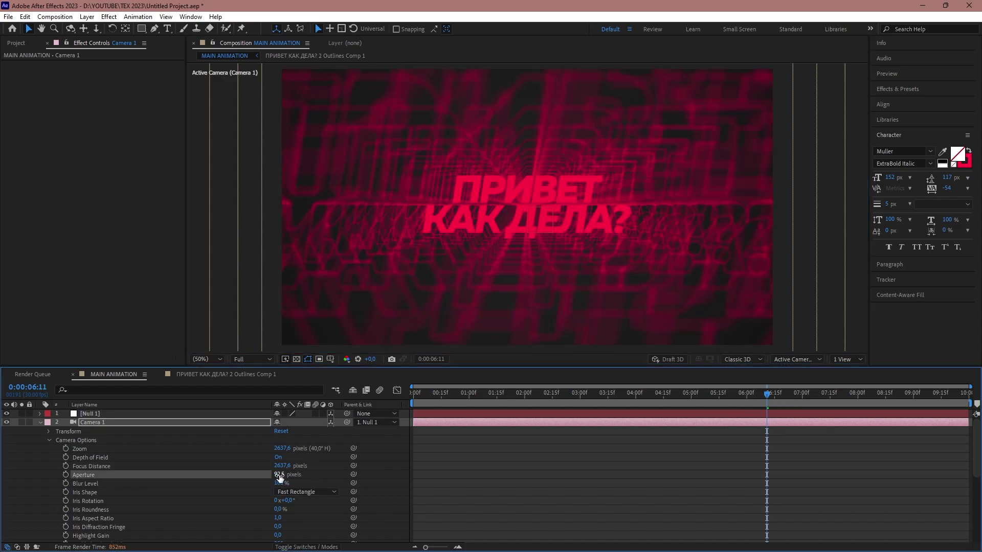
click(280, 475)
text(1)
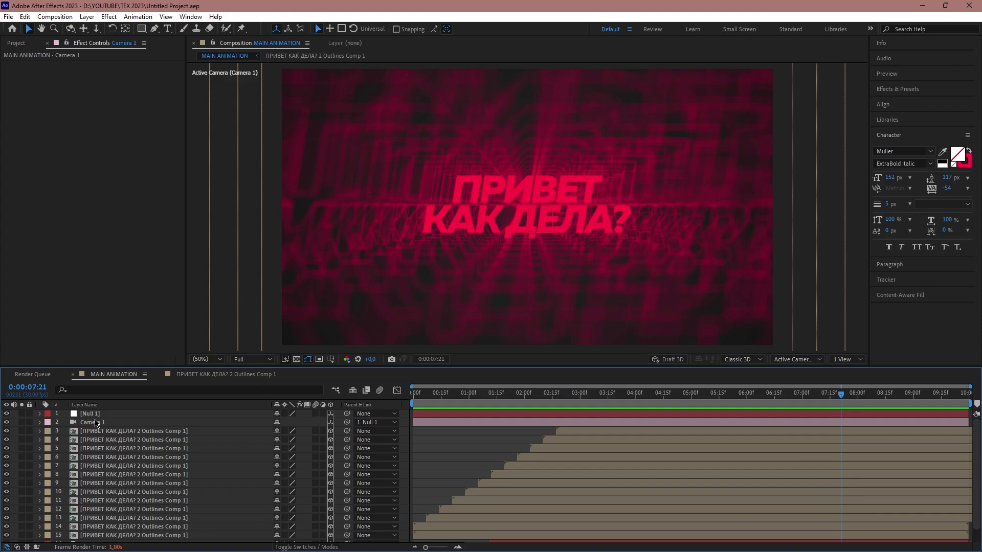
key(ctrl+5)
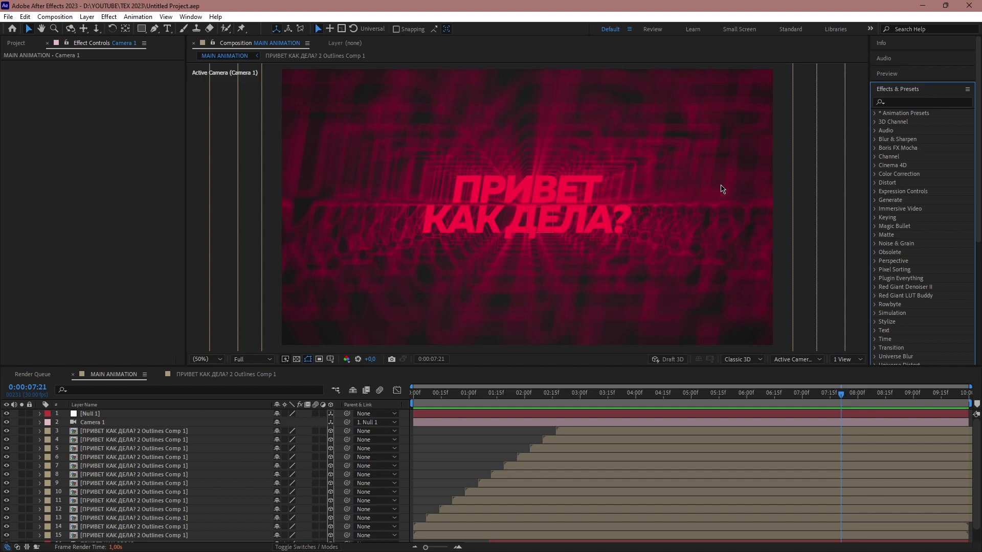
- Add a wiggle(4,4) expression to Null 1's Position
click(110, 414)
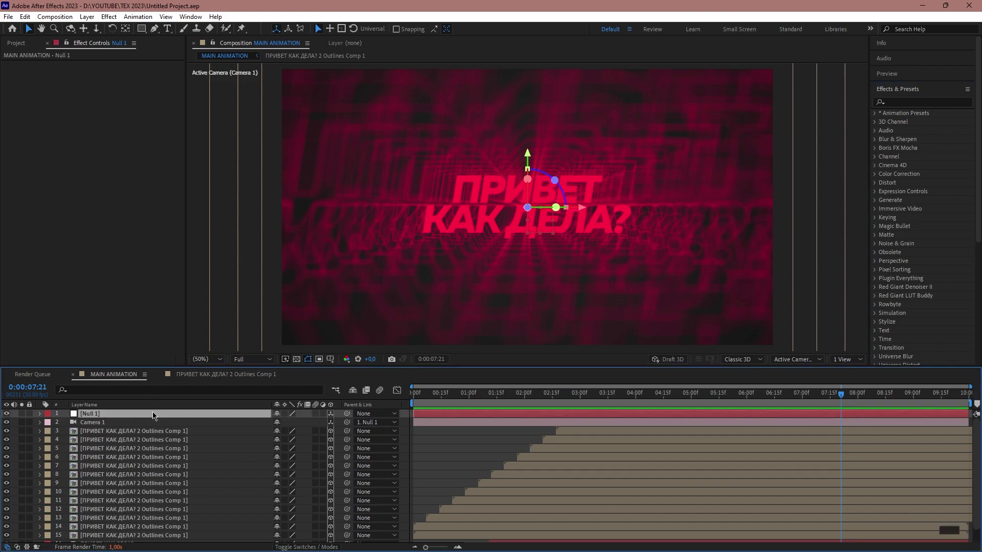
key(p)
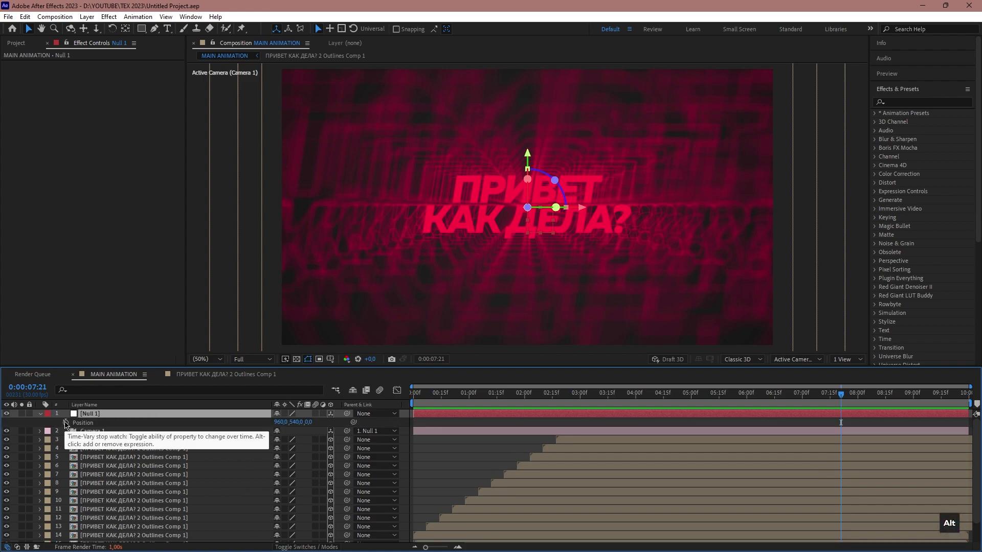
alt+click(66, 424)
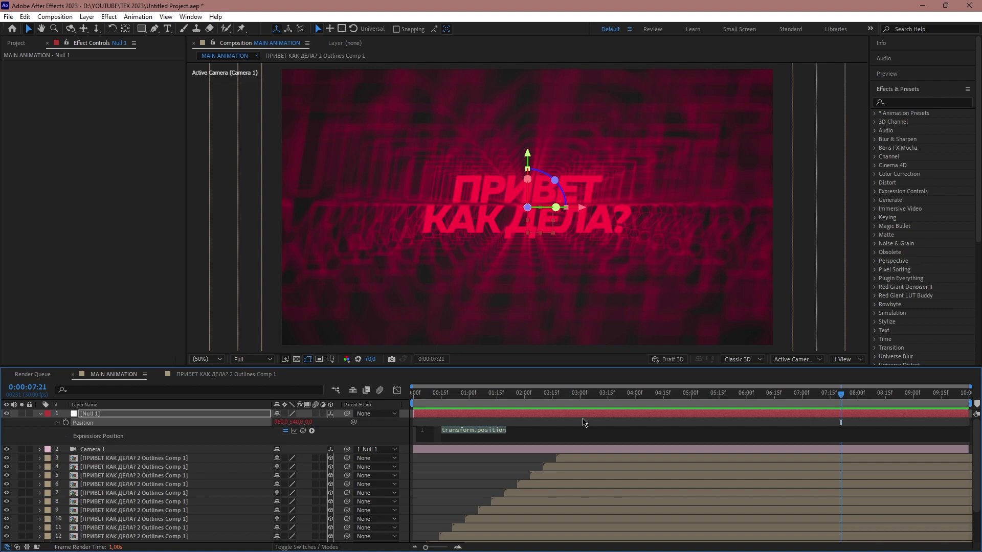
text(wig)
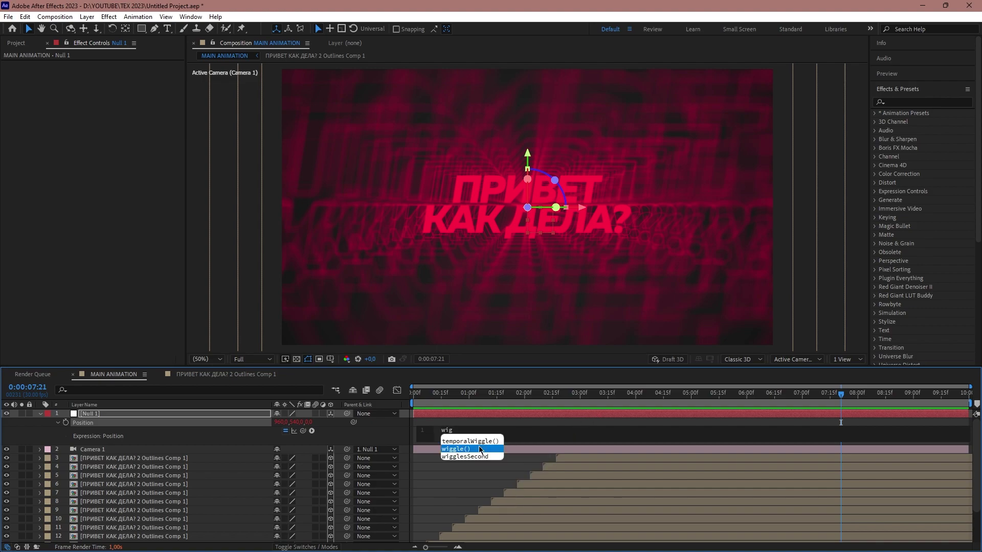
click(480, 450)
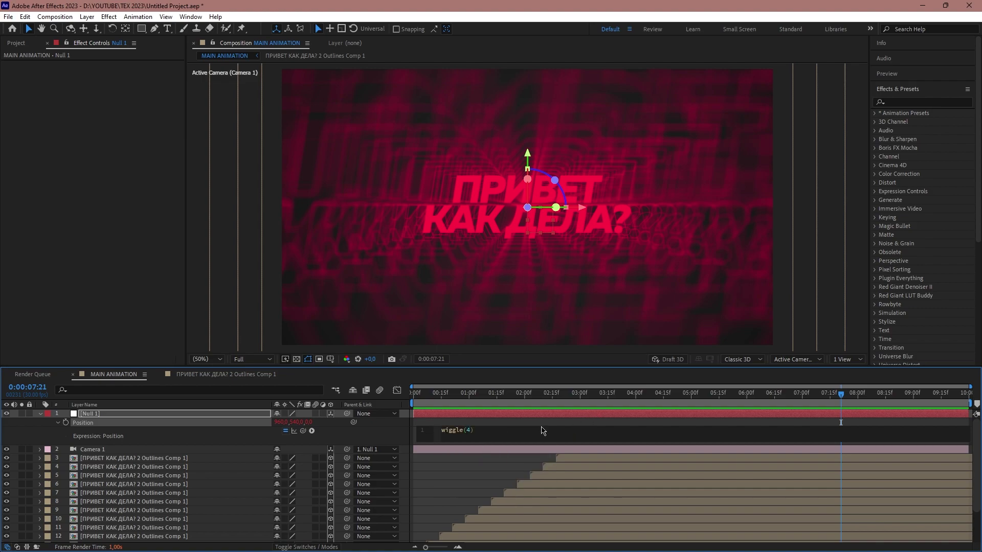
text(,4)
click(416, 393)
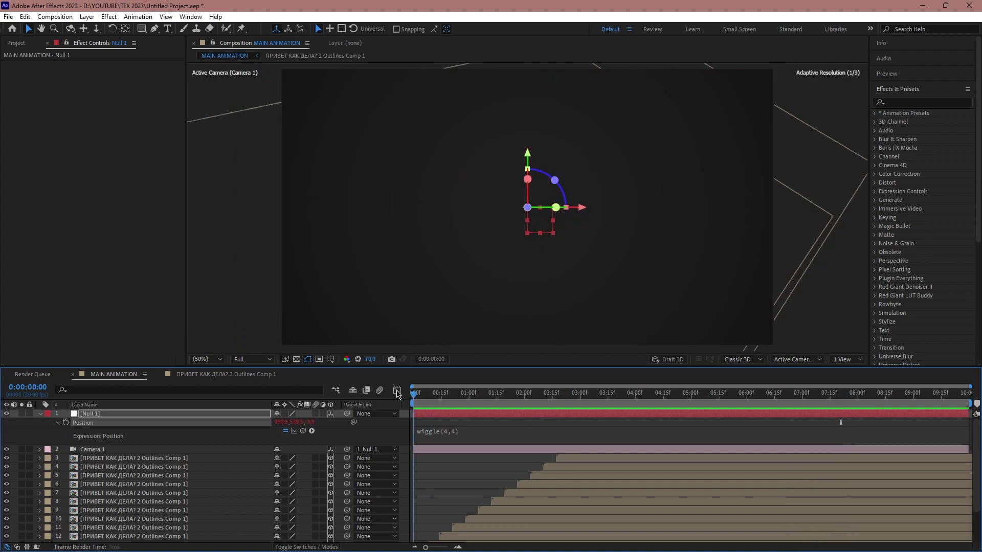
- Set the preview resolution to Quarter and play the preview
click(242, 361)
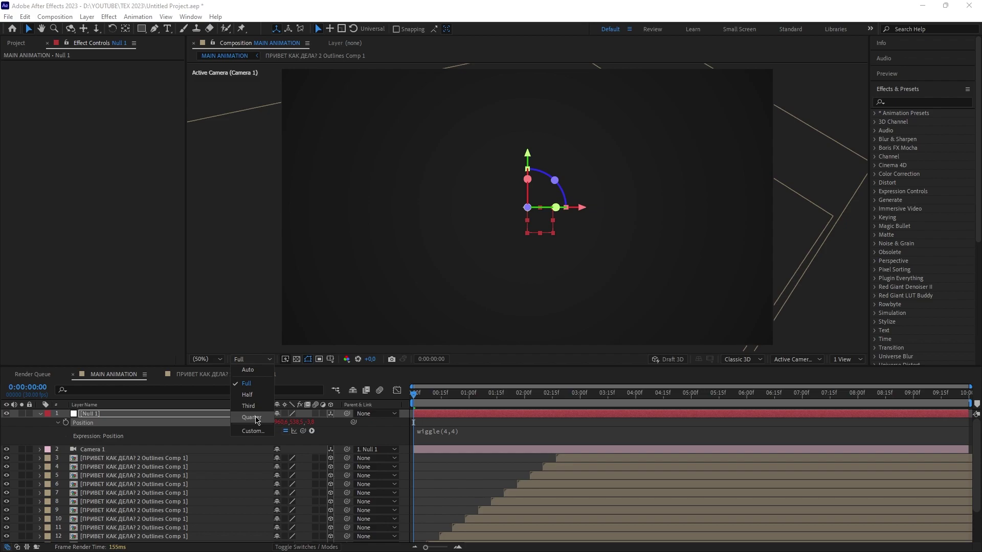
click(251, 418)
key(space)
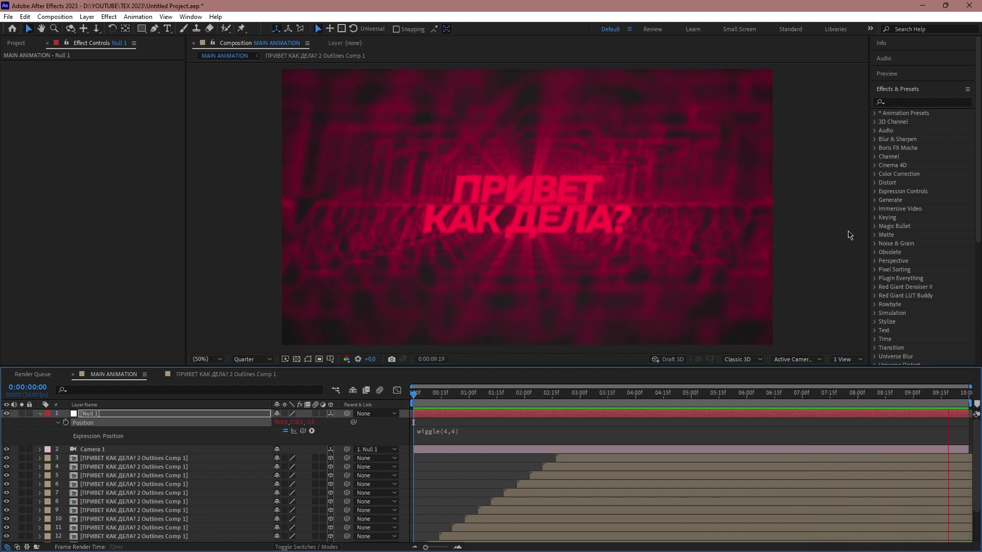
mouse_move(517, 397)
mouse_down()
mouse_move(609, 399)
mouse_move(561, 398)
mouse_up()
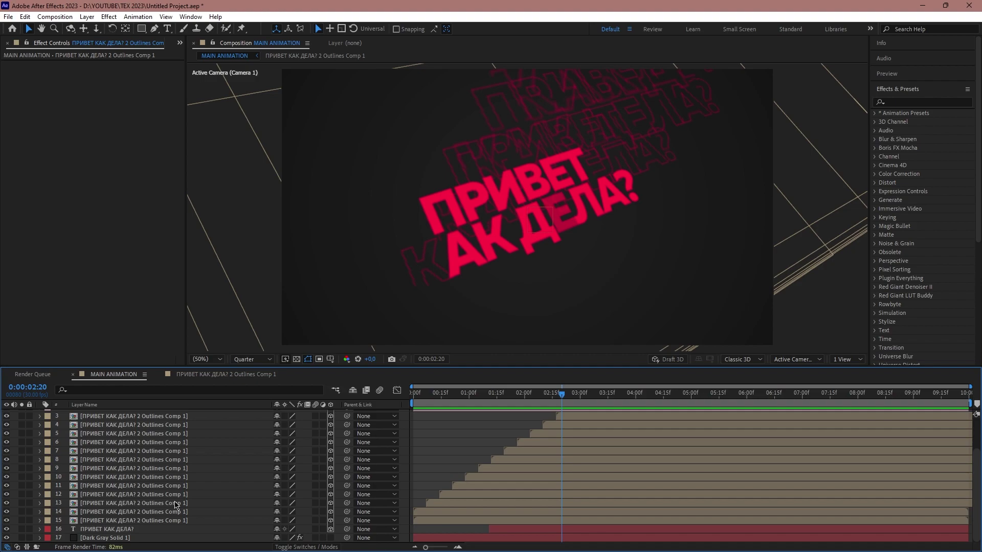
key(space)
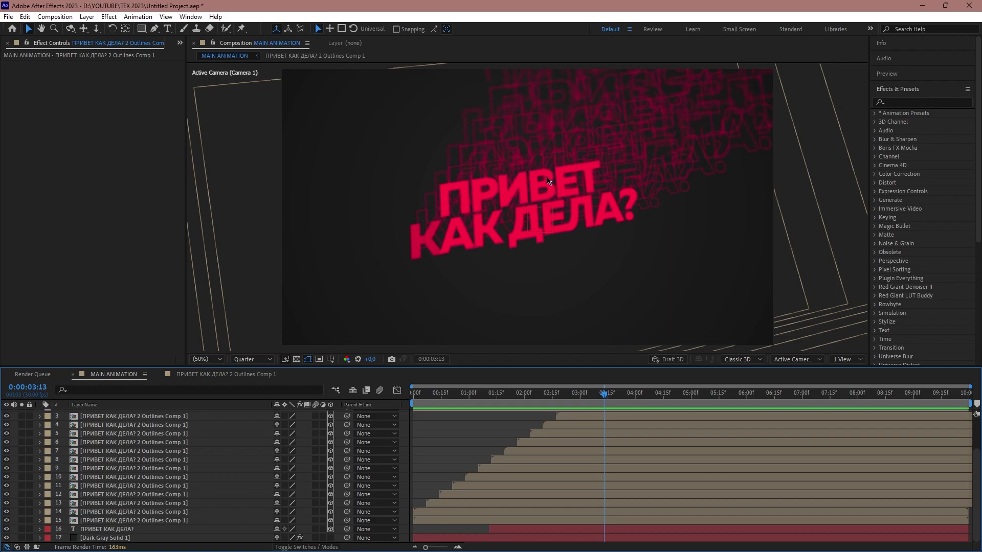
click(171, 514)
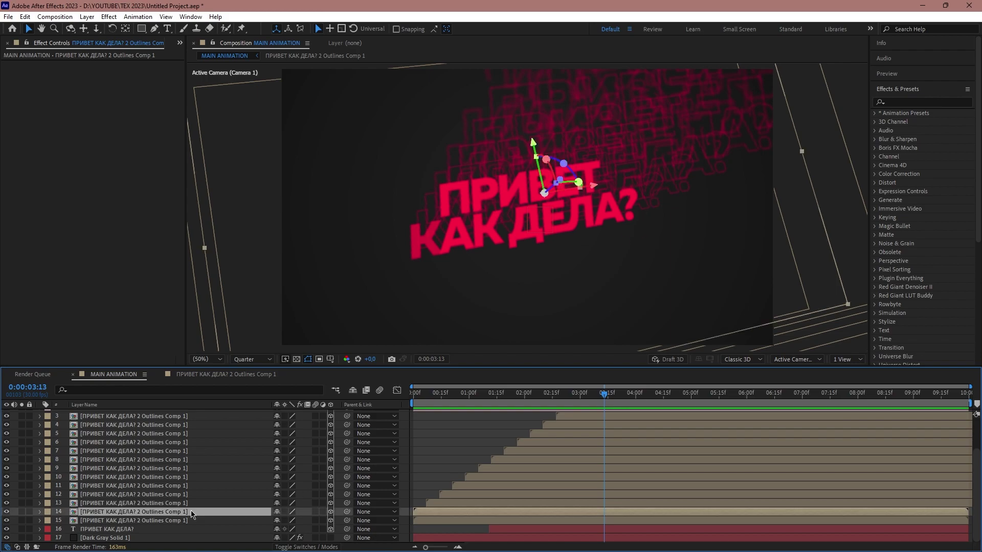
scroll(179, 520, up, 3)
scroll(179, 512, down, 3)
scroll(169, 491, up, 3)
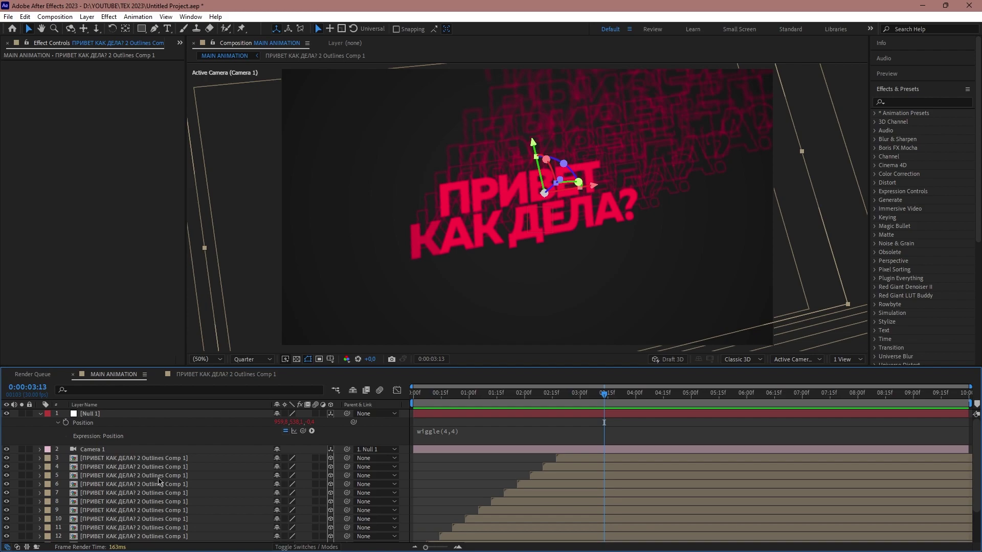
shift+click(153, 459)
scroll(183, 469, down, 3)
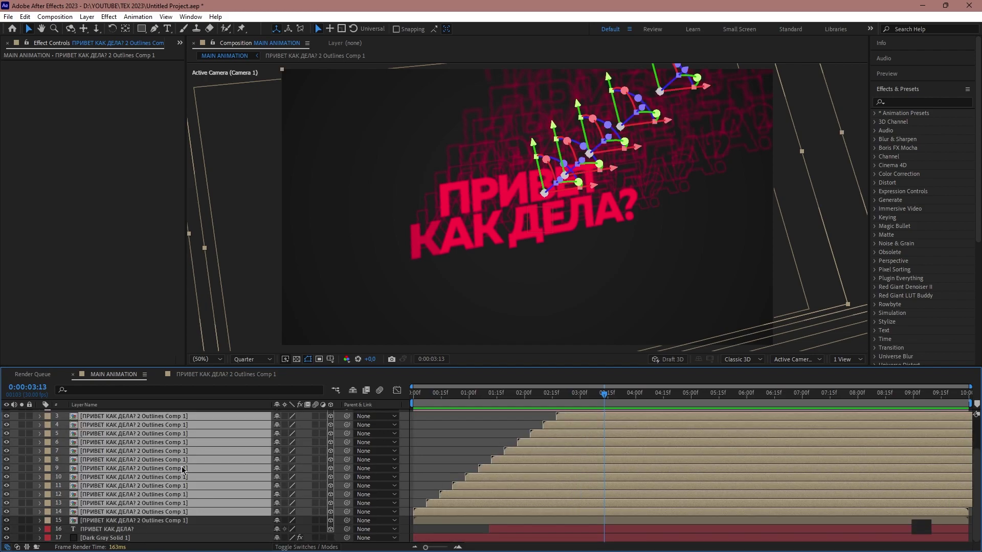
- Duplicate the outline copies and push their Z positions deeper, to about 1623 through 2223
key(ctrl+d)
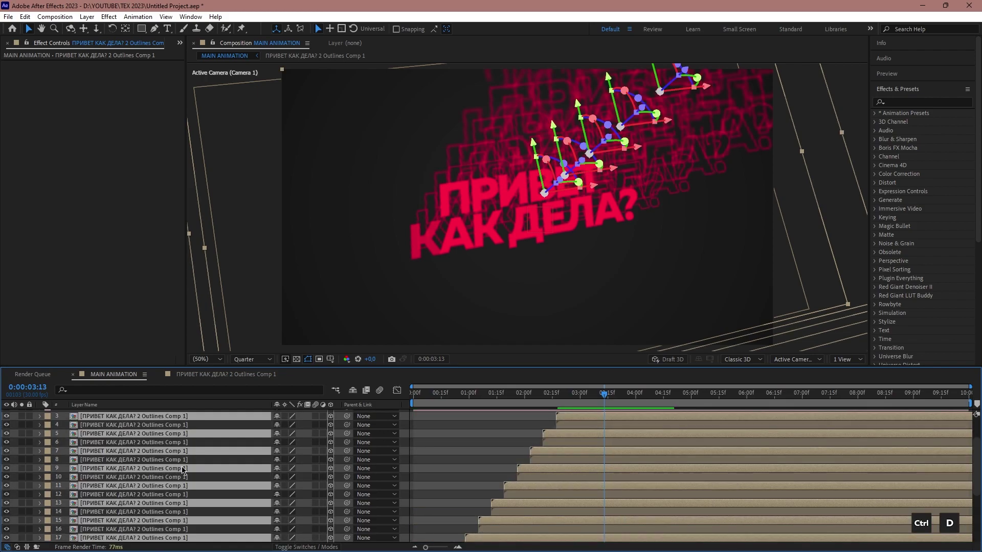
click(847, 359)
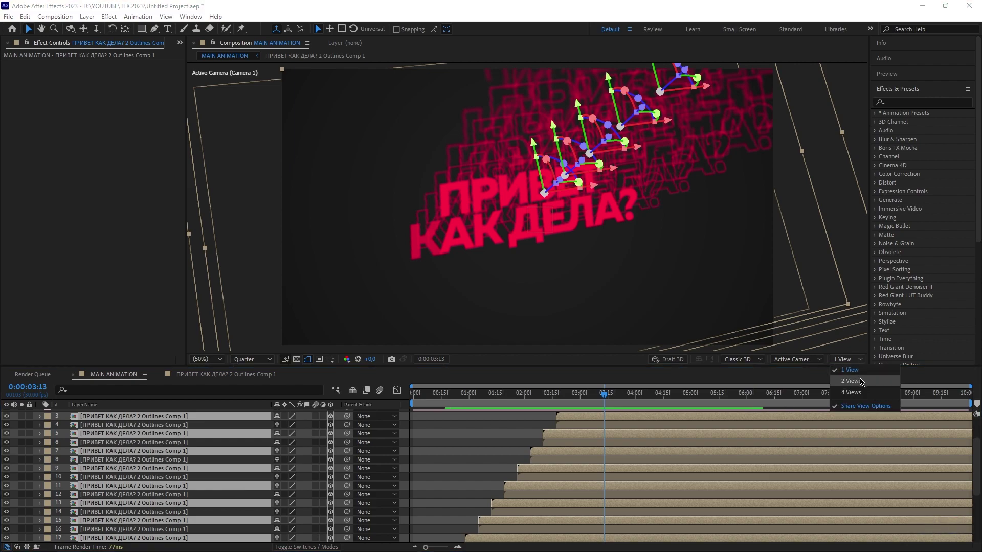
click(851, 381)
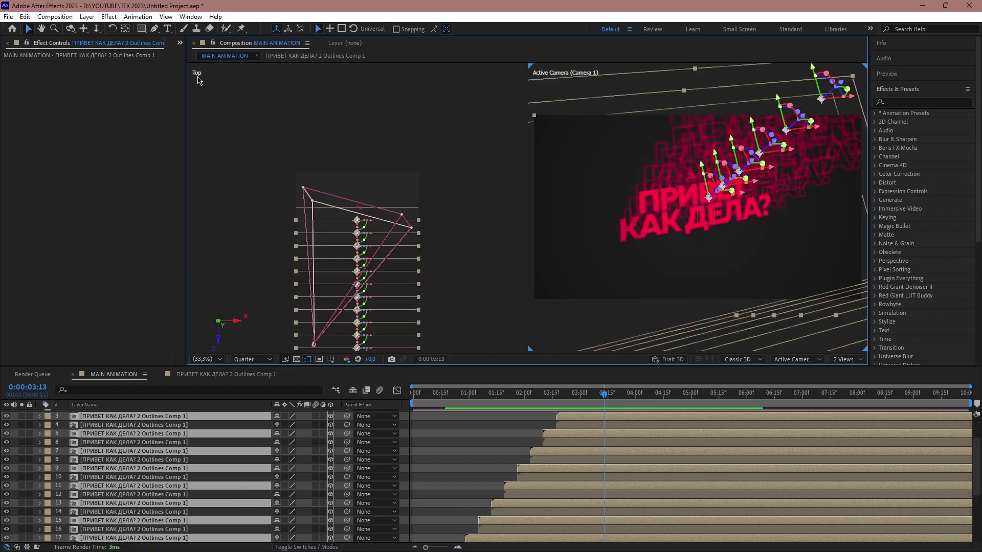
key(ctrl)
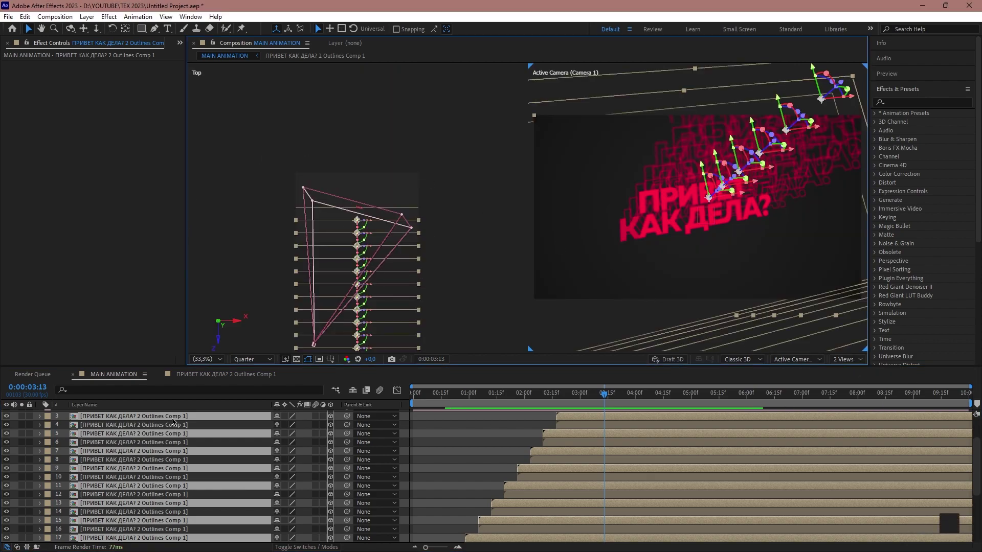
key(p)
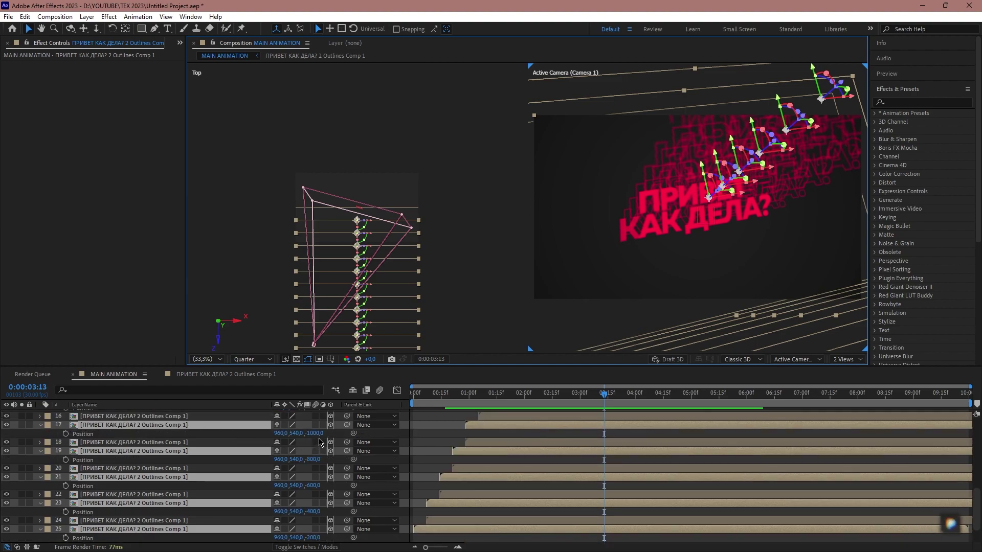
click(316, 433)
drag(315, 433, 818, 430)
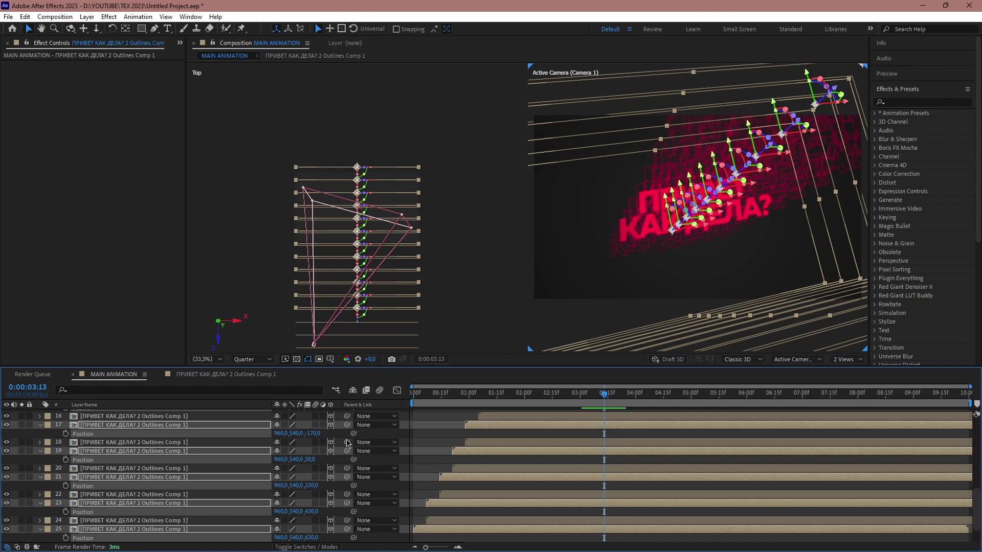
mouse_move(313, 433)
mouse_down()
mouse_move(888, 433)
mouse_move(608, 423)
mouse_move(689, 407)
mouse_up()
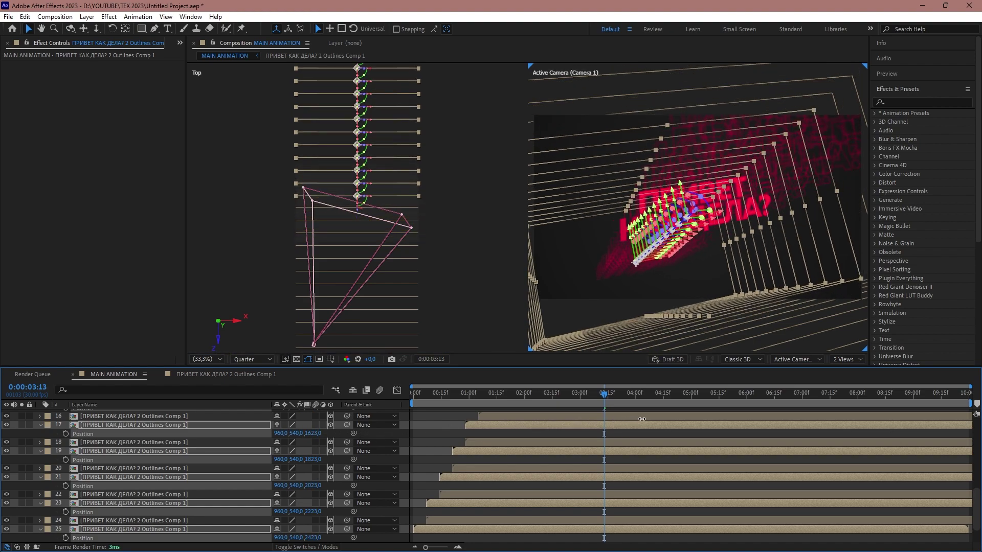
click(846, 359)
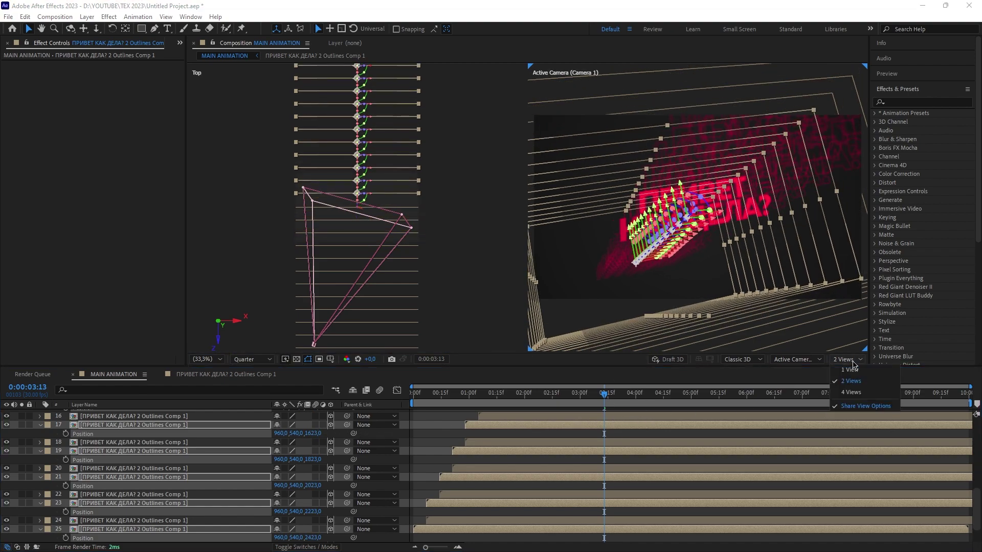
click(855, 370)
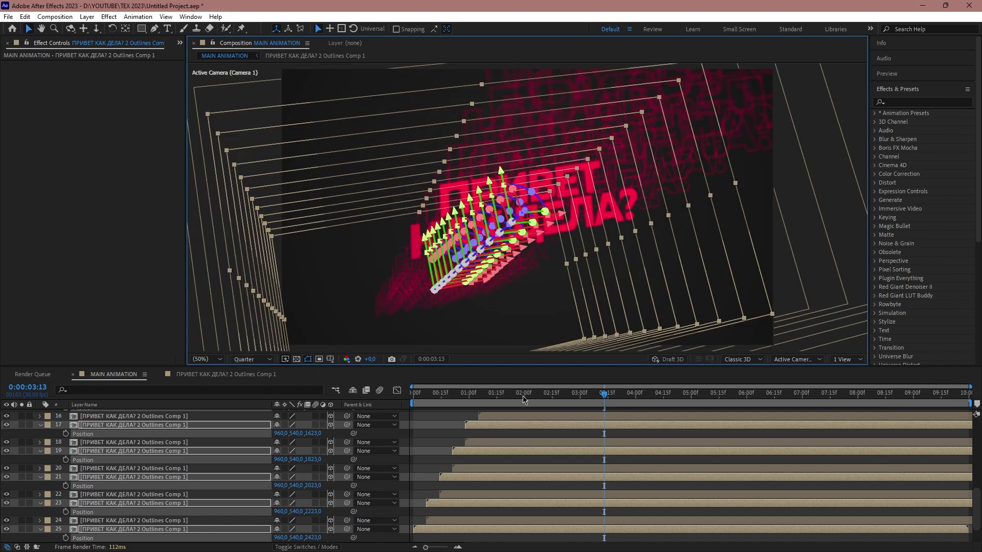
- Set Camera 1's Aperture to 180 for stronger depth-of-field blur
key(space)
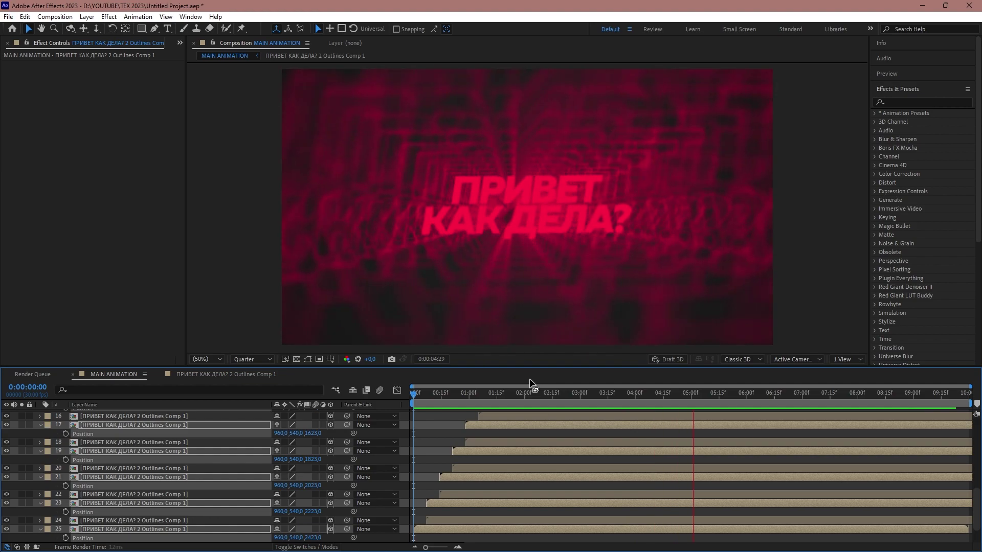
click(40, 425)
key(KP_2)
key(a)
key(a)
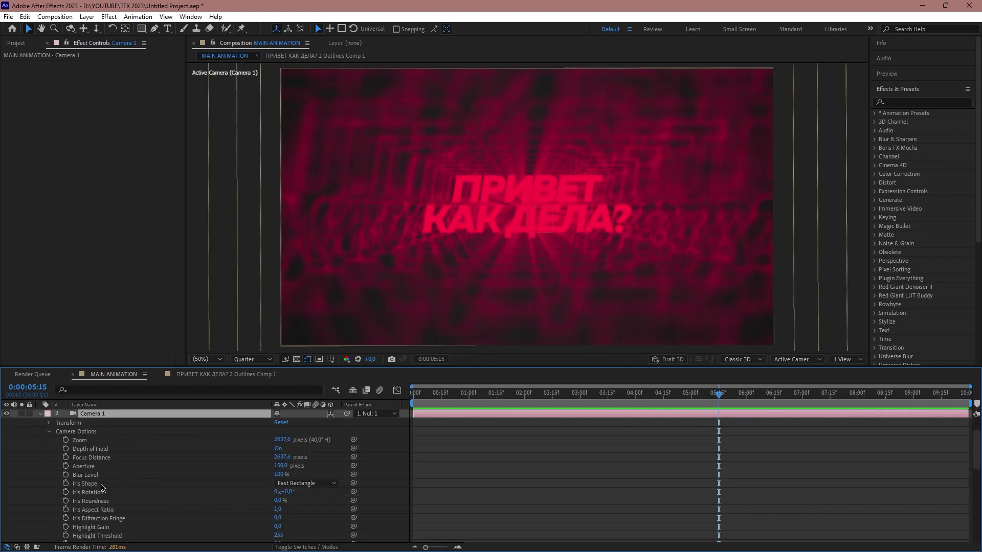
click(281, 466)
text(180)
key(Return)
- Preview the stronger blur and add MAIN ANIMATION to the Render Queue
key(Home)
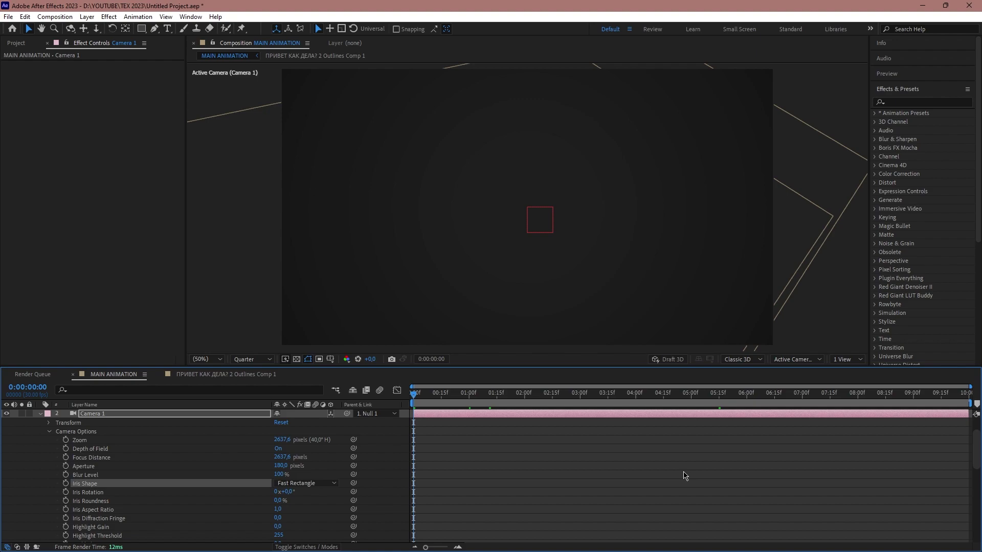
key(space)
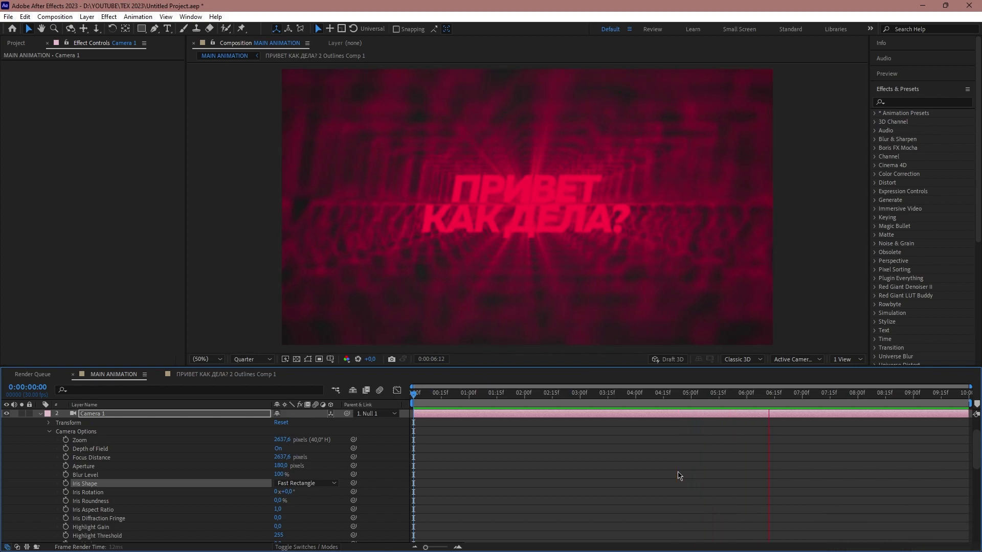
click(601, 392)
click(41, 414)
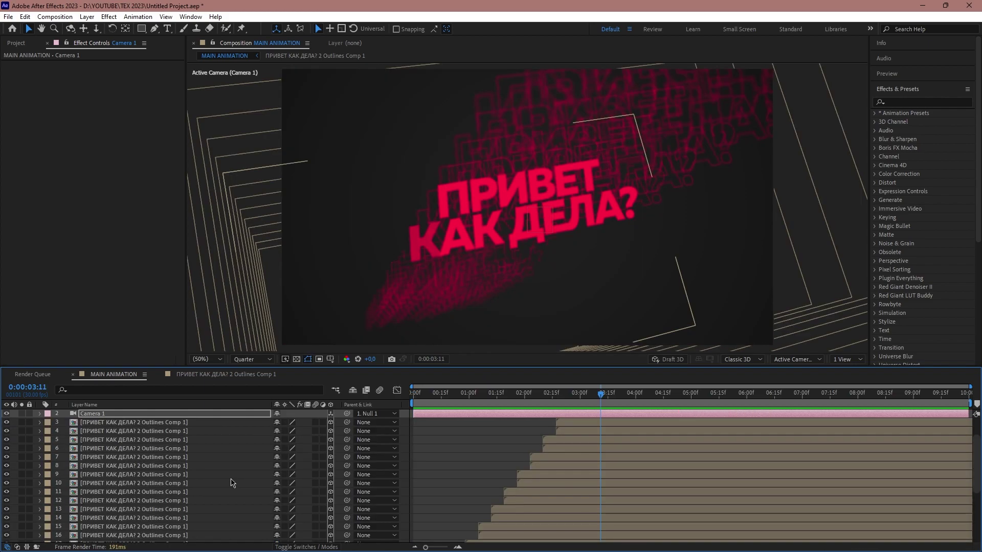
click(497, 393)
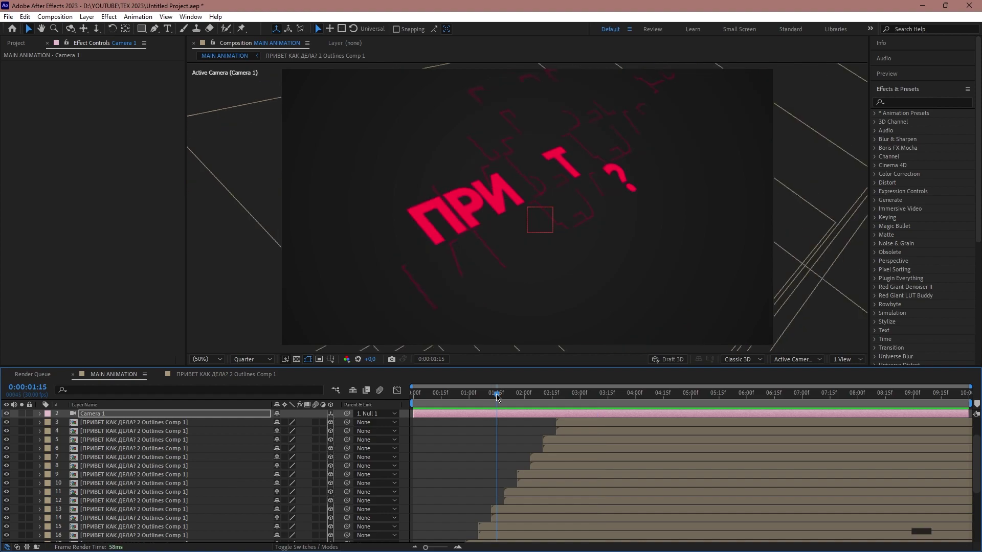
key(ctrl+m)
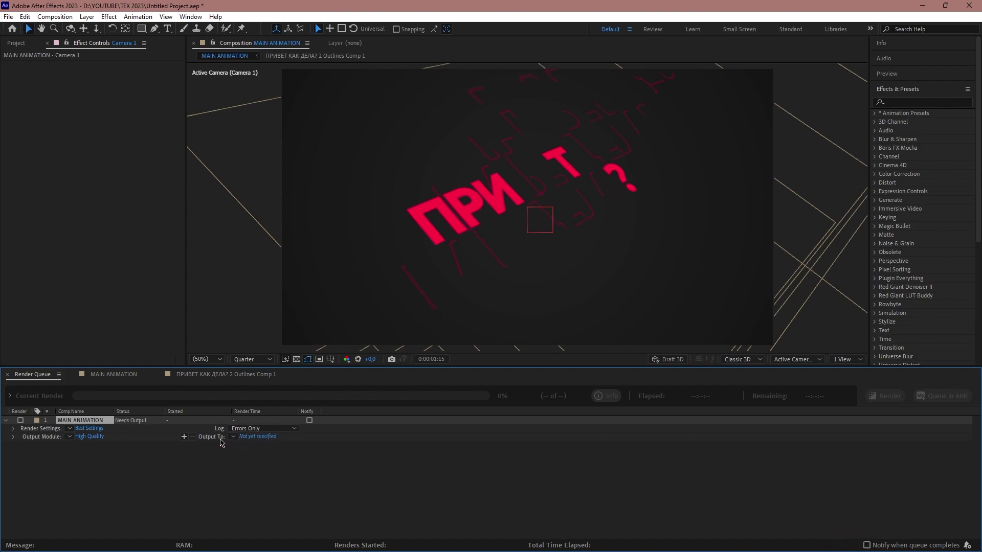
- Set the render output file name to FINAL
click(258, 436)
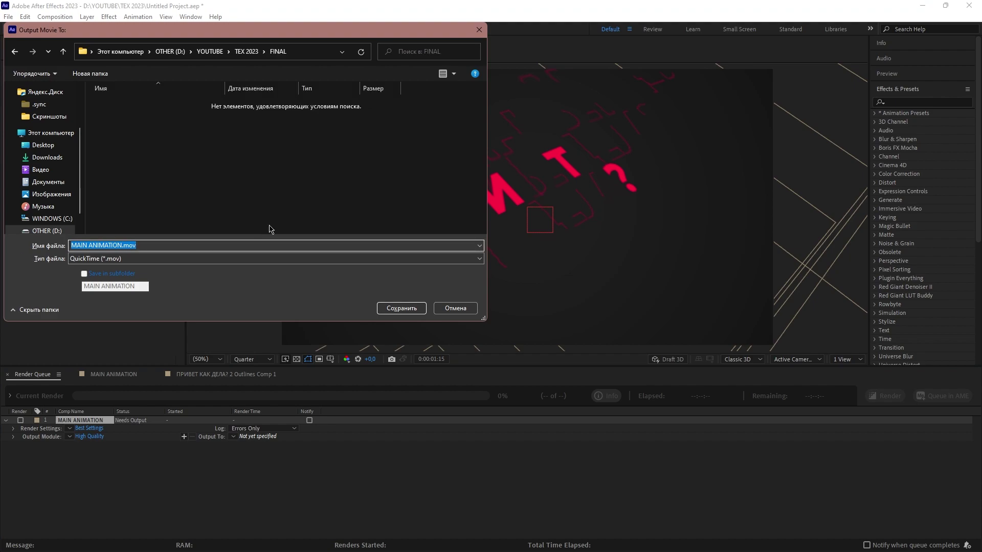
text(FINAL)
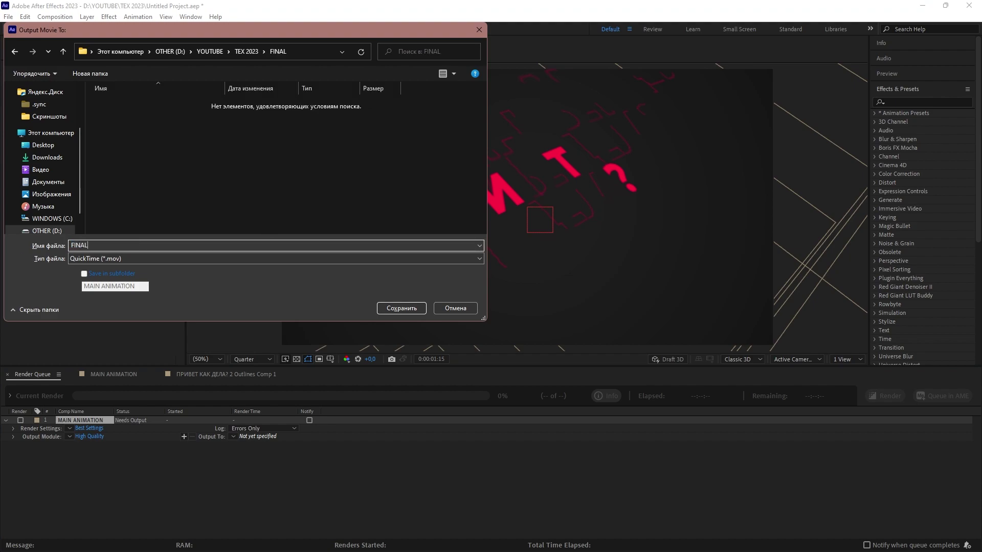
click(408, 309)
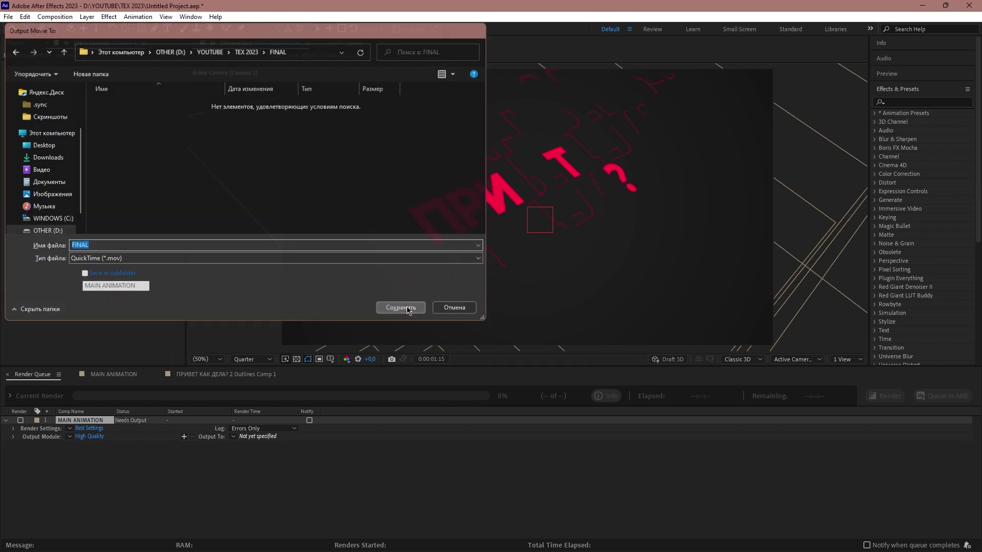
- Set the Output Module format to H.264
click(91, 437)
click(583, 187)
click(332, 104)
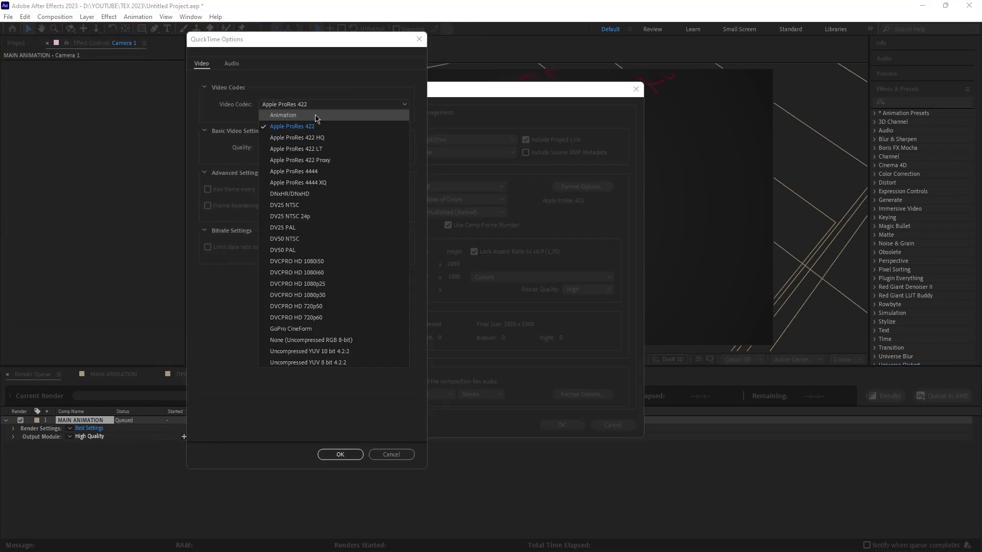
click(283, 115)
click(341, 455)
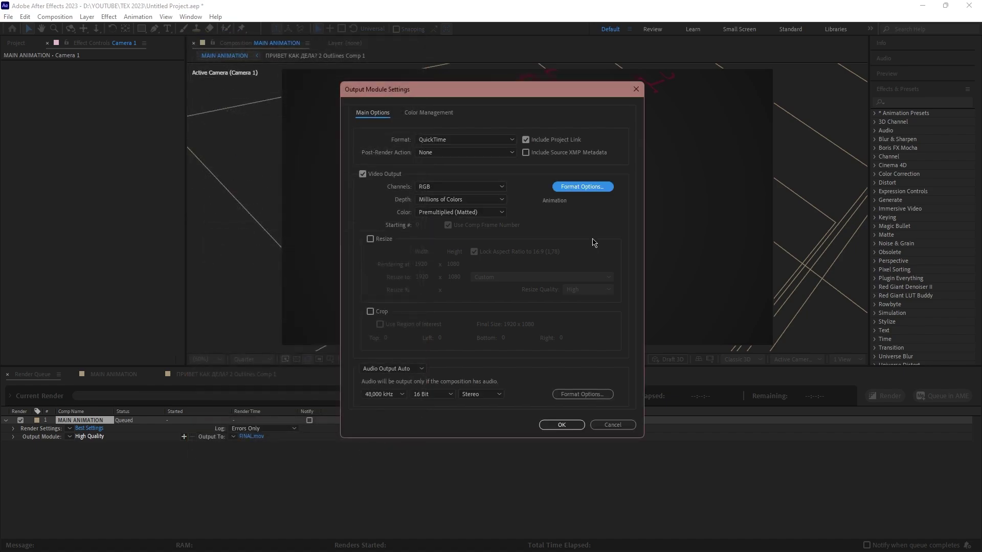
click(431, 144)
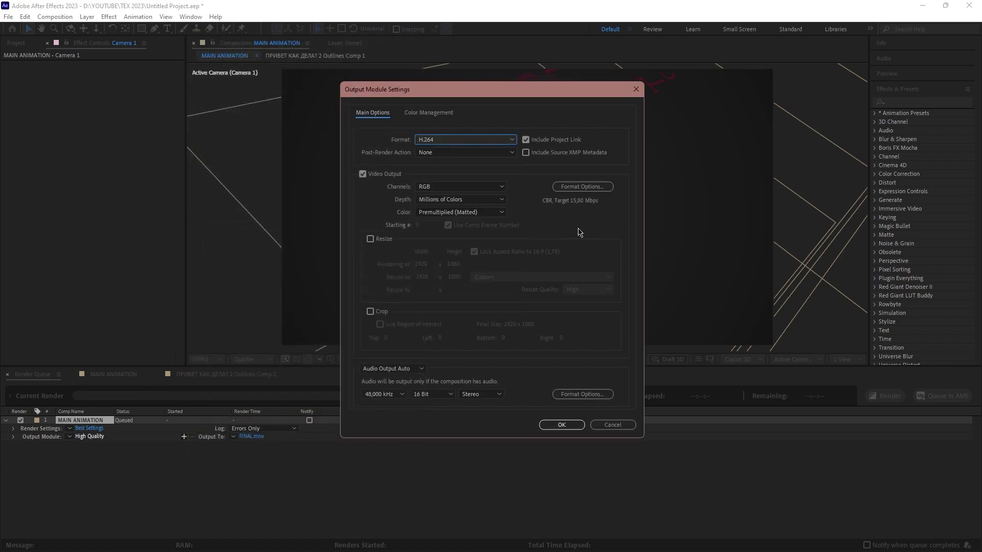
click(562, 425)
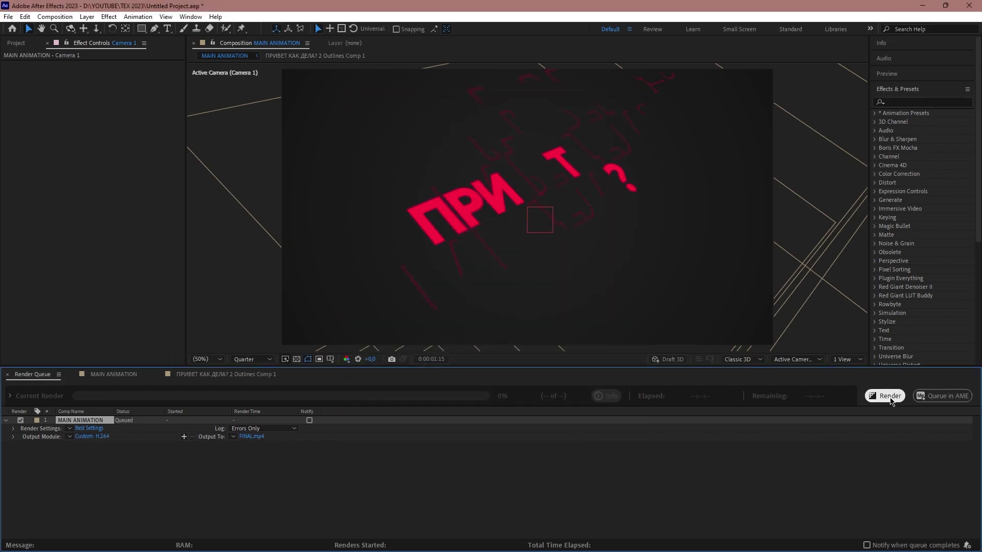
- Render MAIN ANIMATION, then queue it again for Adobe Media Encoder
click(890, 398)
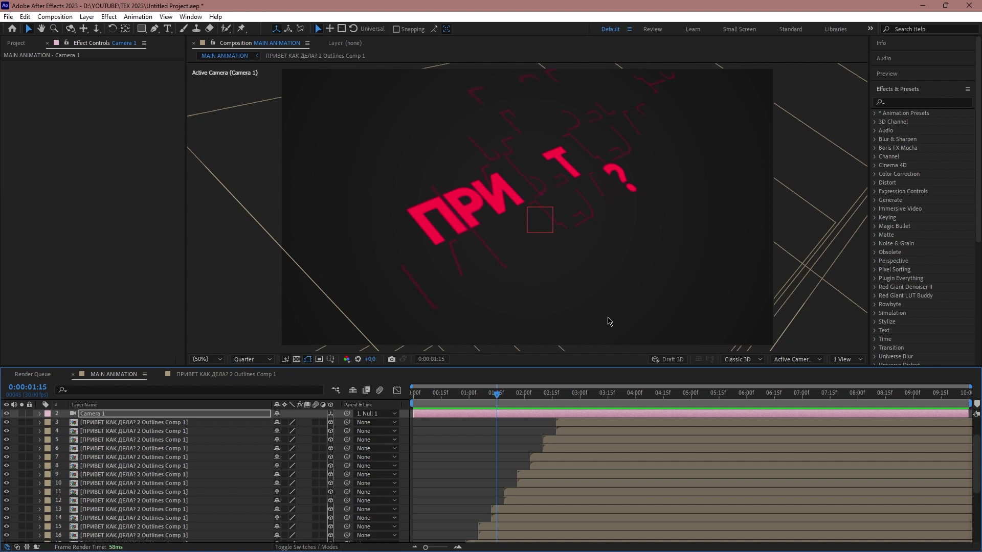
key(ctrl+m)
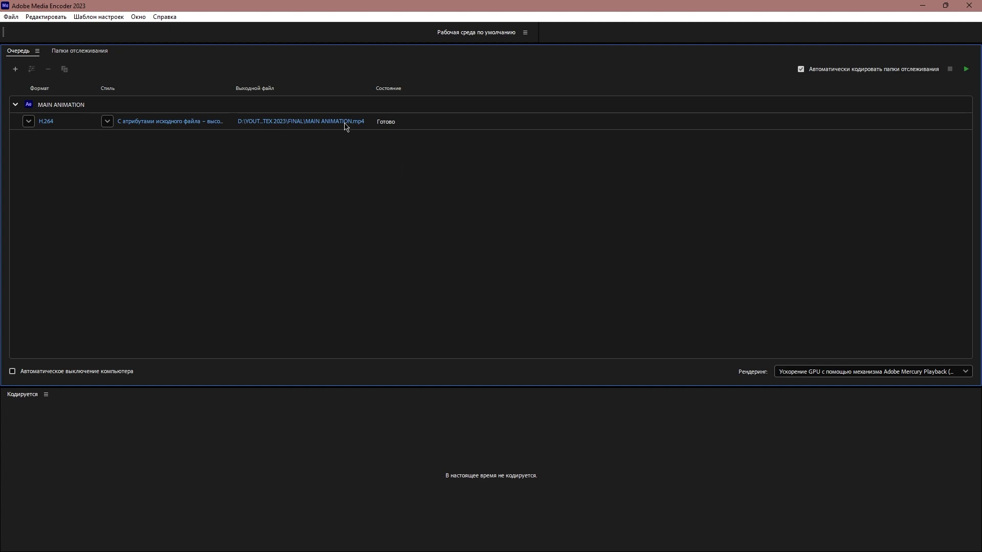
- Set the Media Encoder job's output file to FINAL.mp4 in the FINAL folder
click(345, 126)
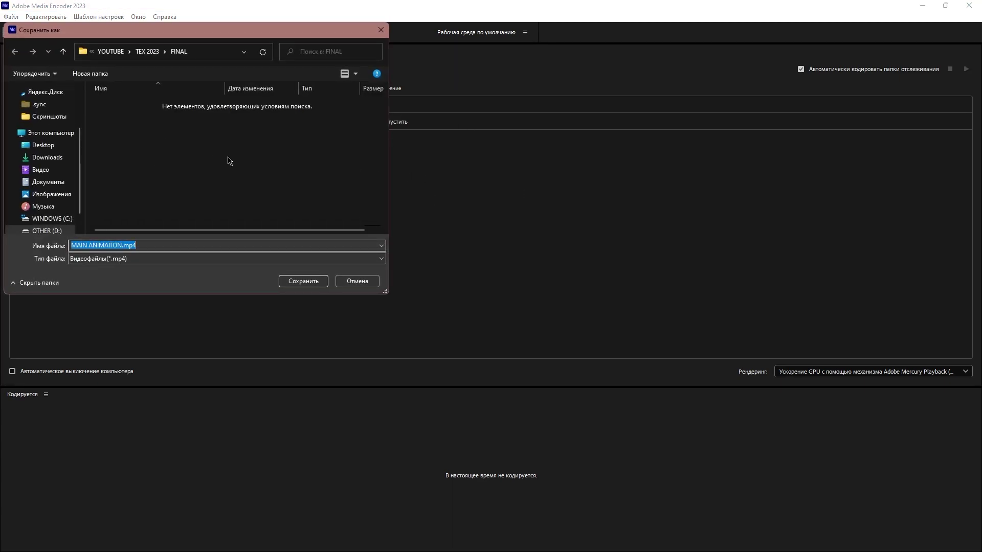
text(FINAL)
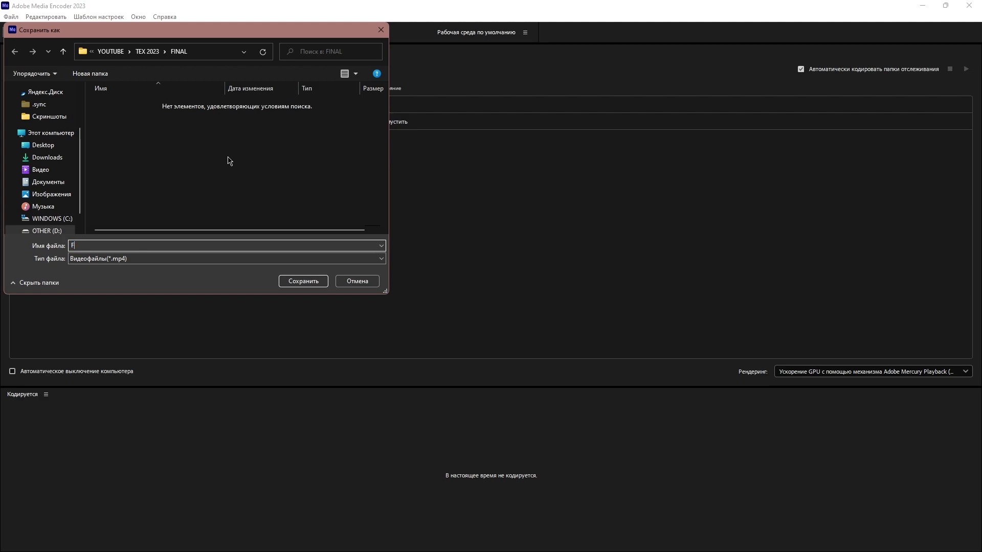
click(302, 281)
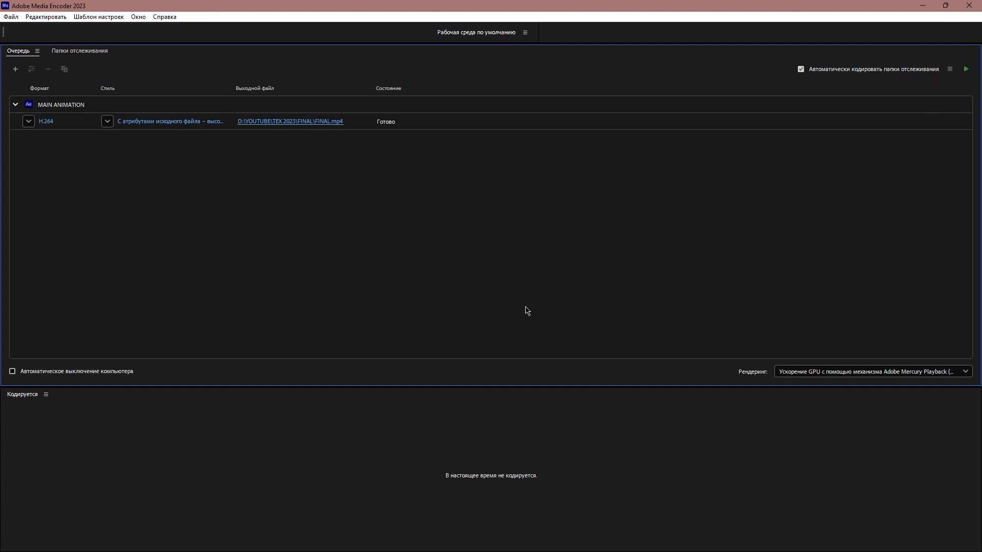
- Start the Media Encoder queue to encode FINAL.mp4
key(Return)
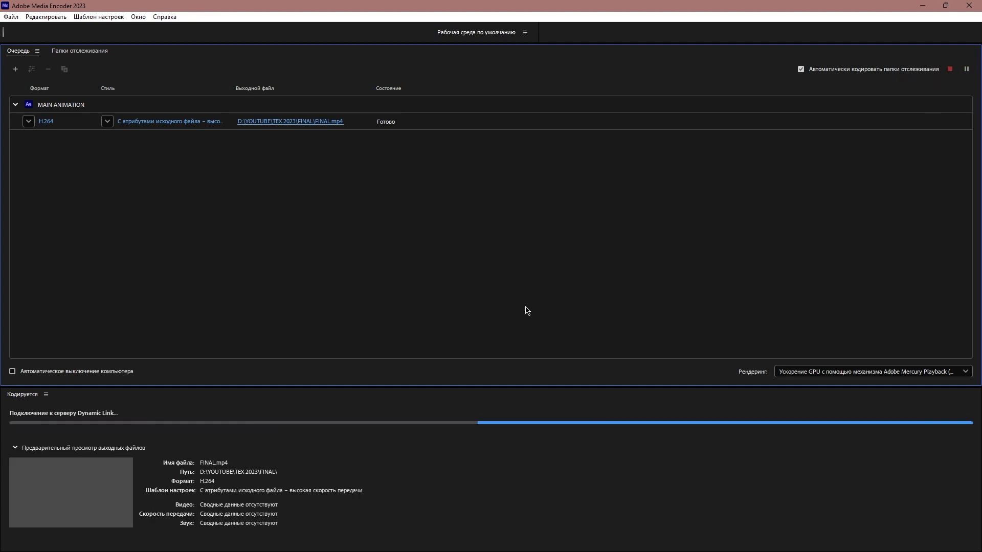